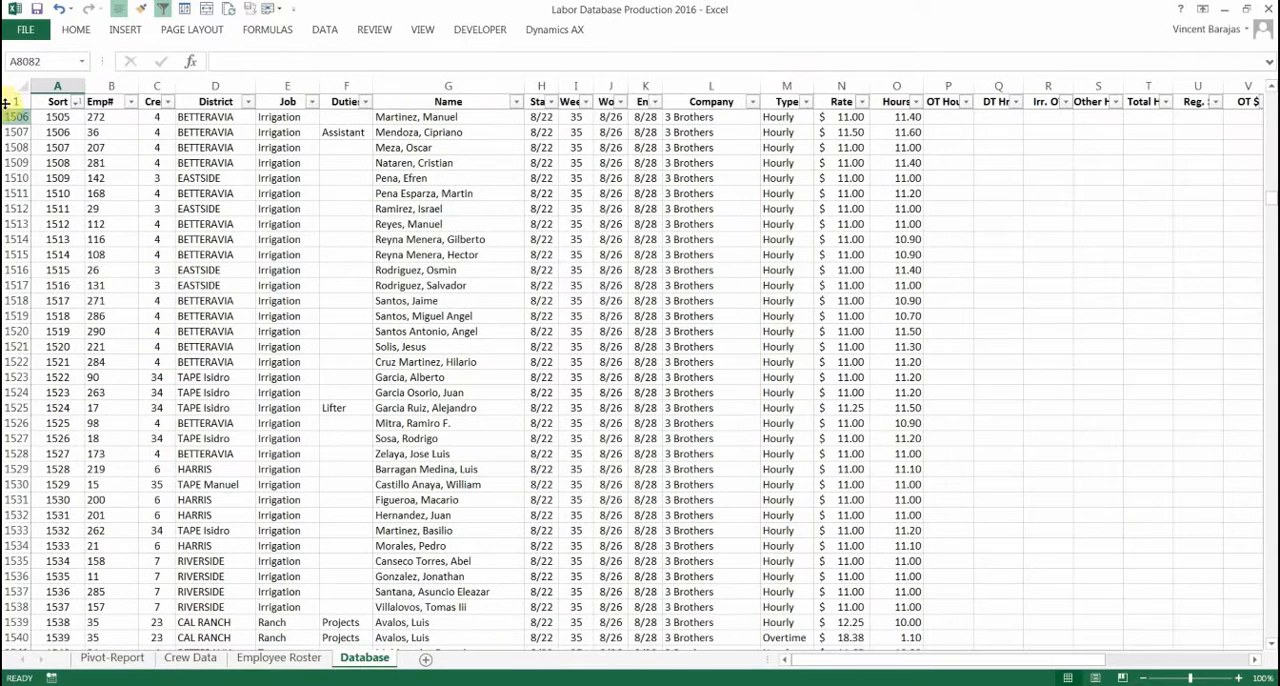
Review the headers and records of the Database sheet, then switch to the Production Labor - Pivot Table Template workbook
left_click(16, 101)
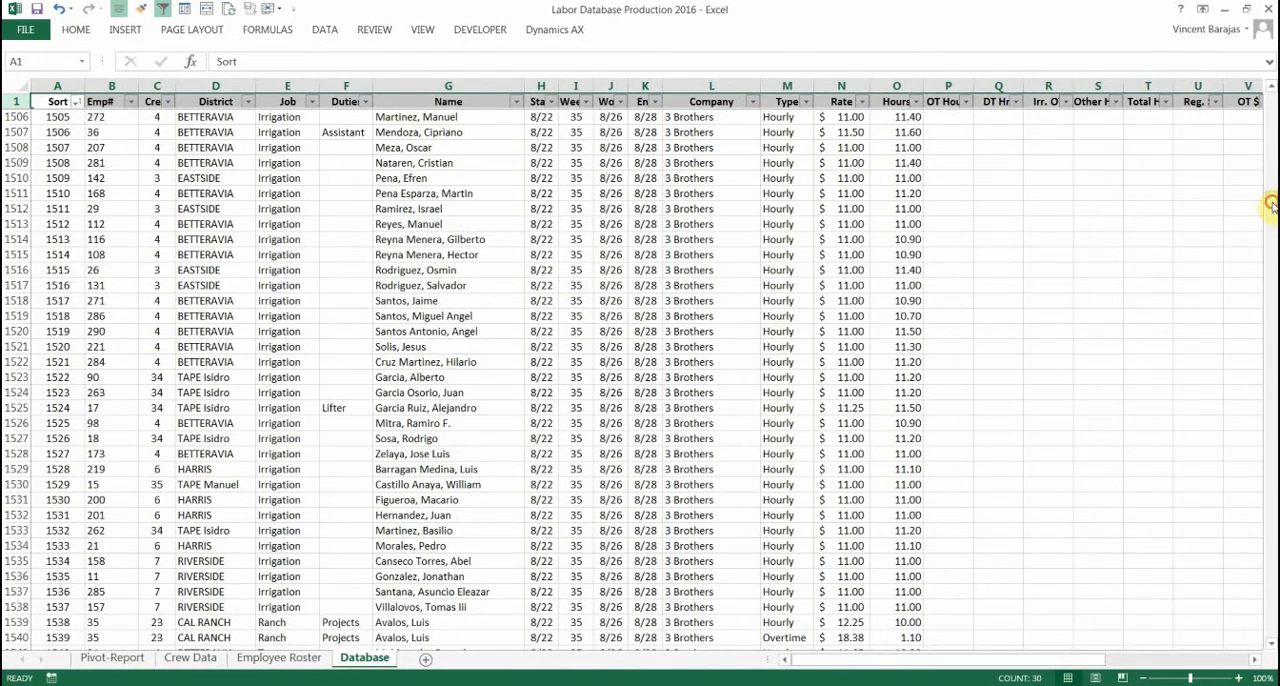
left_click_drag(1270, 205, 1238, 508)
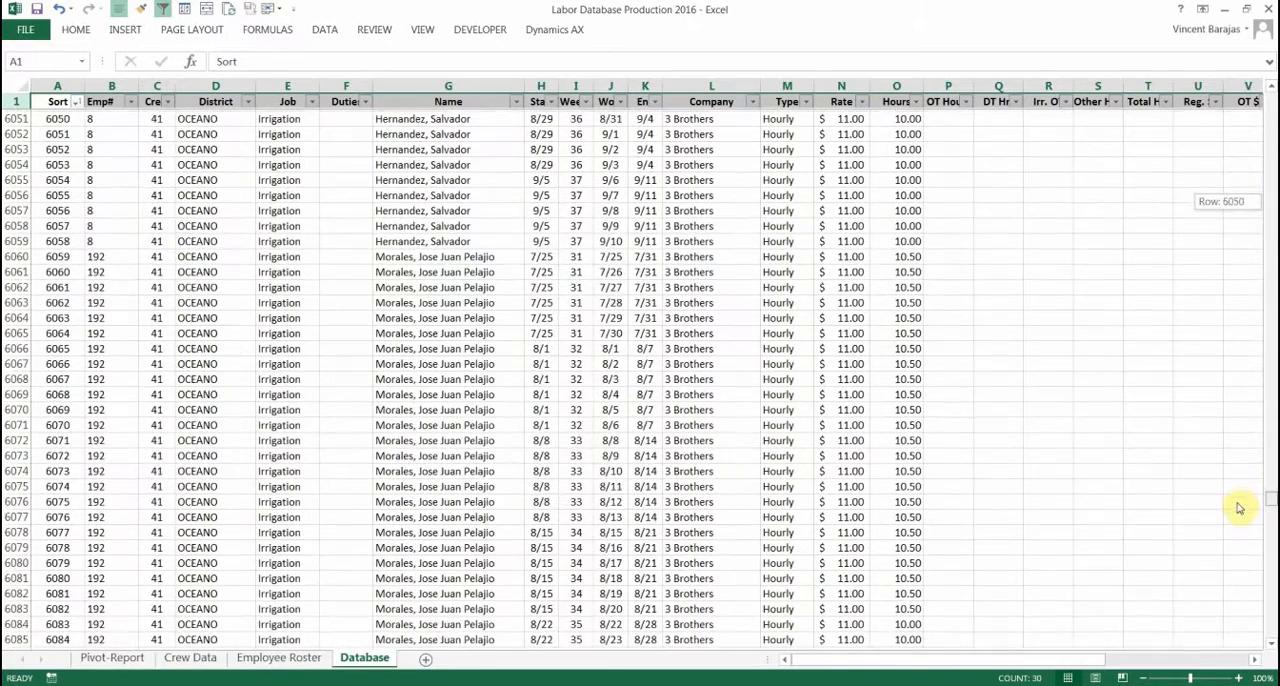
mouse_move(206, 684)
left_click(155, 618)
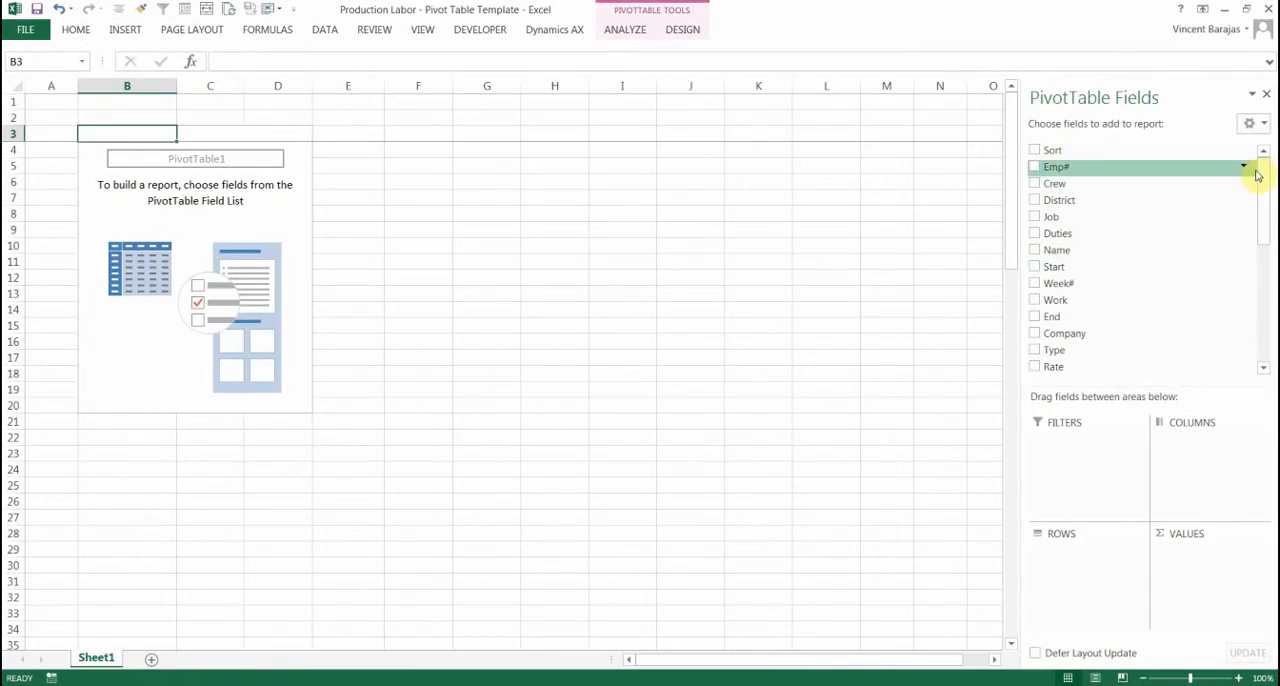
Add Week# and District as row fields of the empty pivot table, with District nested under Week#
mouse_move(1264, 177)
left_mouse_down()
mouse_move(1264, 297)
mouse_move(1266, 163)
left_mouse_up()
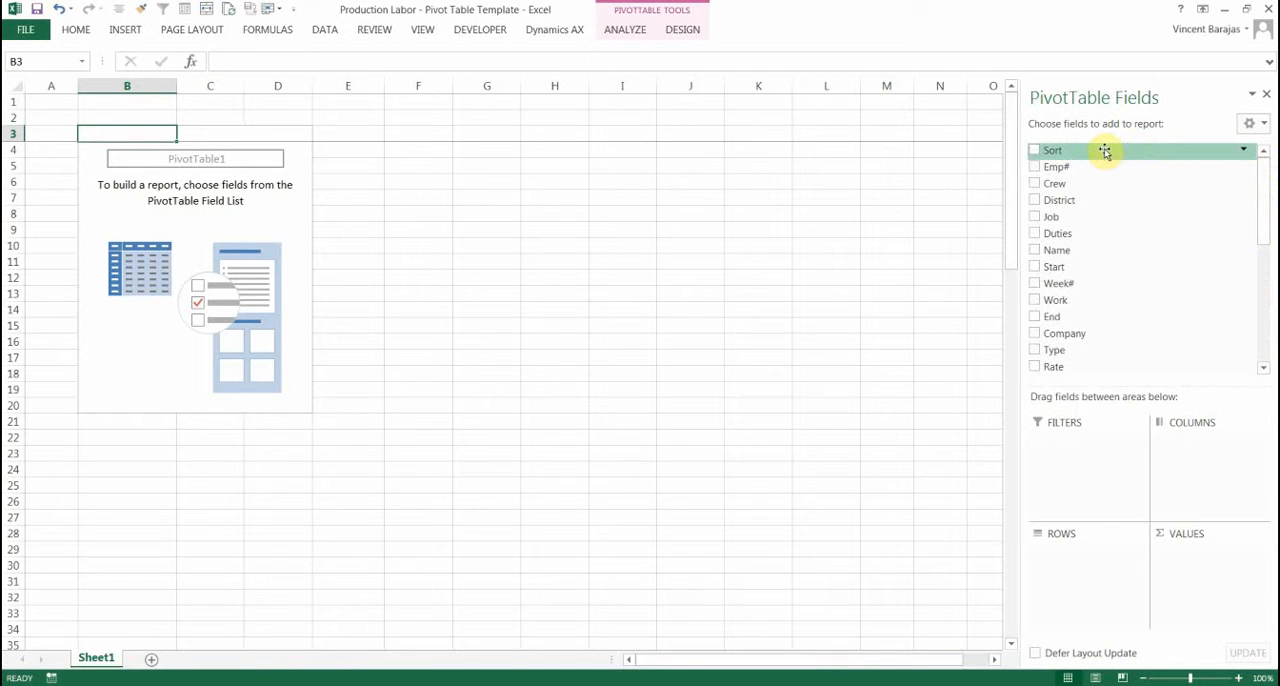
left_click(1033, 284)
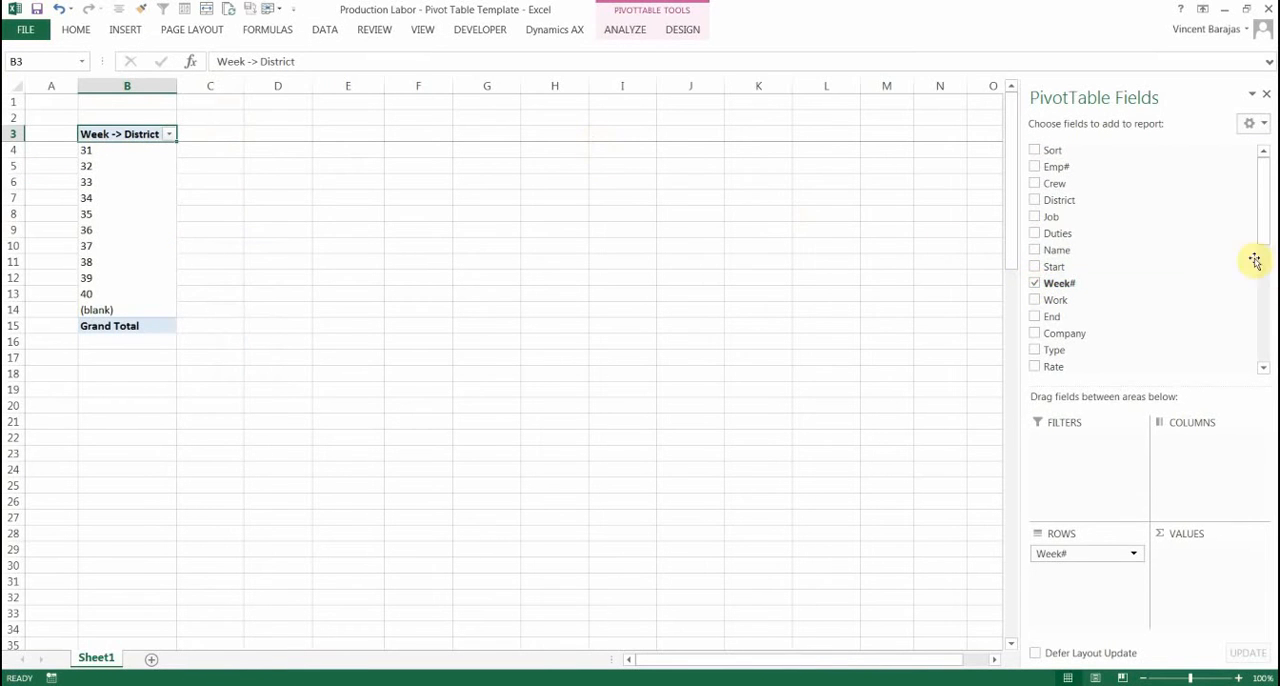
left_click_drag(1266, 243, 1267, 212)
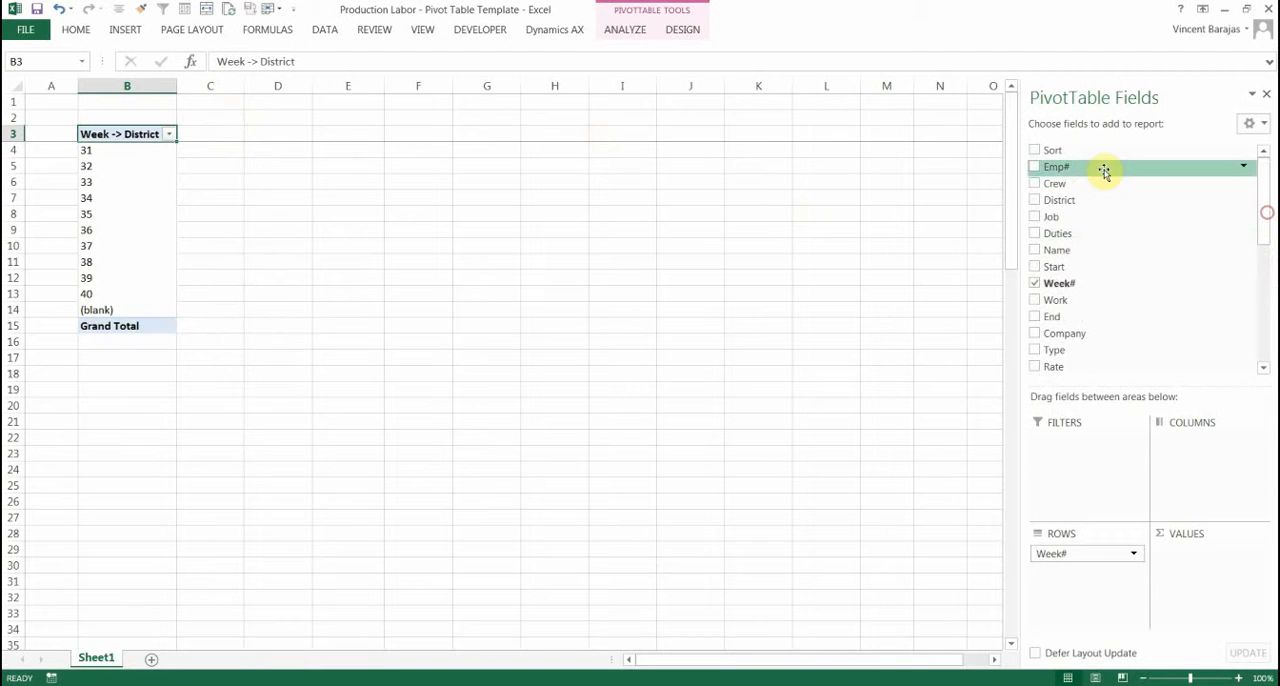
left_click(1034, 201)
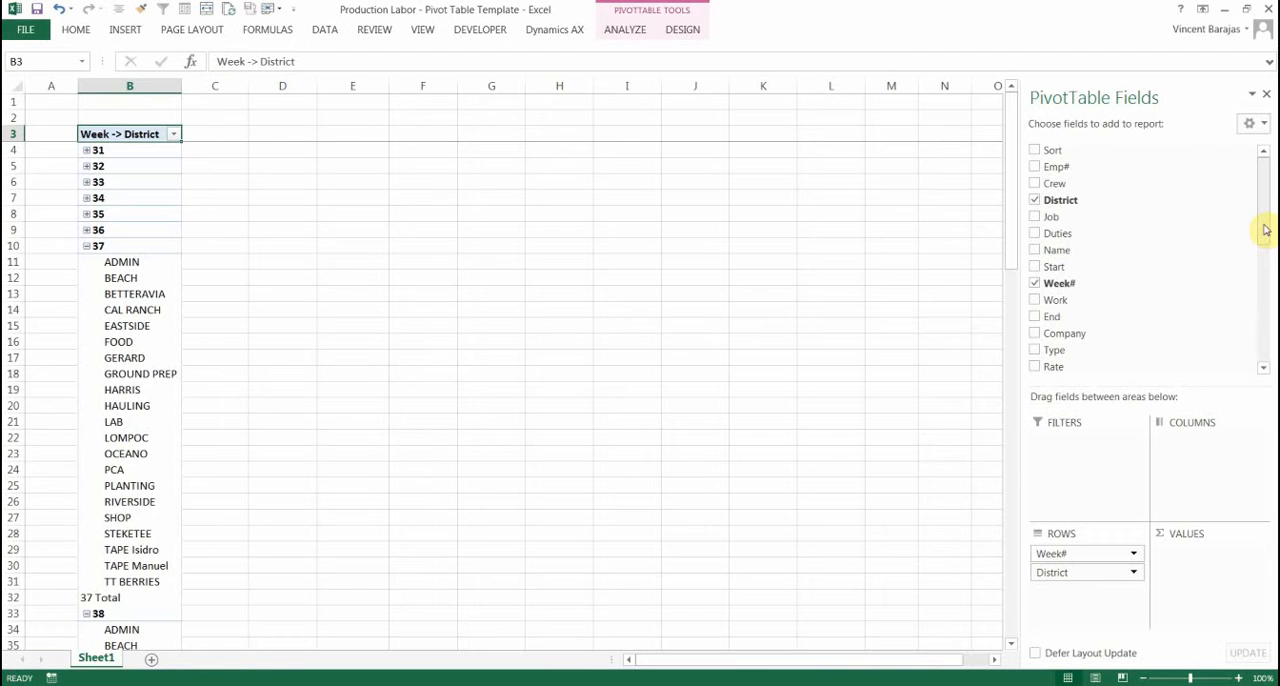
Add Hours and Type as row fields, placing Type between District and Hours, and collapse the Hourly and Overtime items
left_click_drag(1263, 224, 1260, 263)
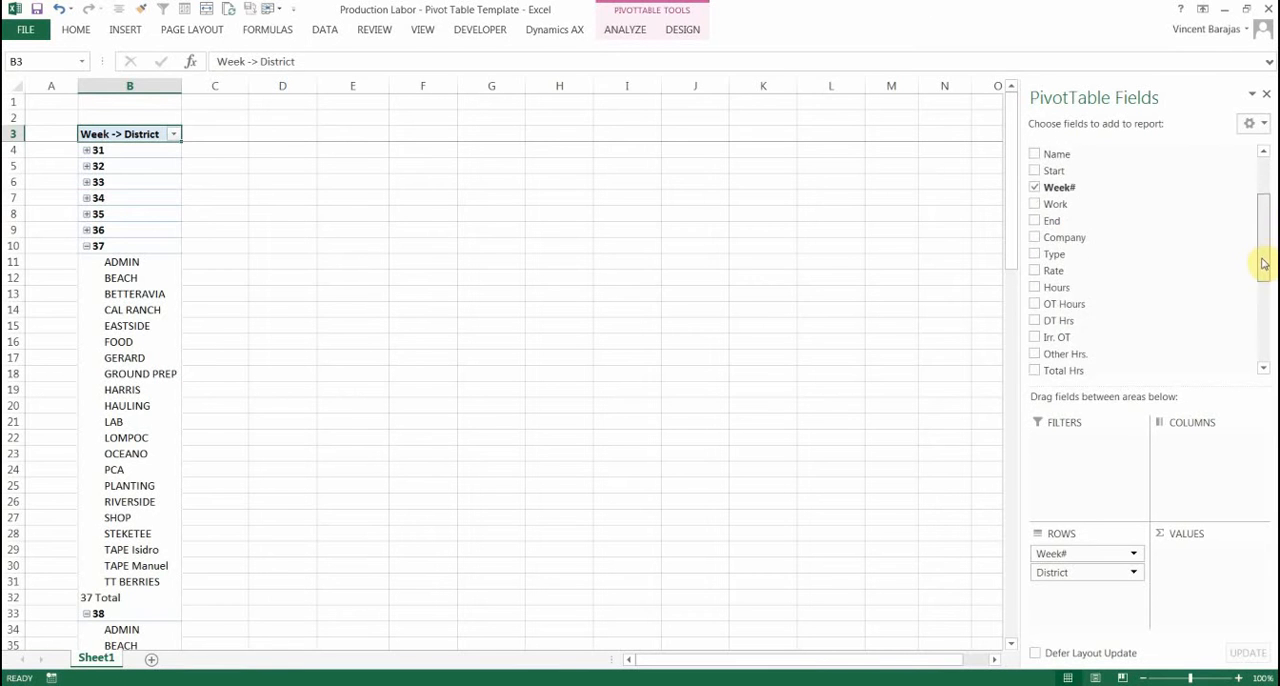
left_click(1038, 281)
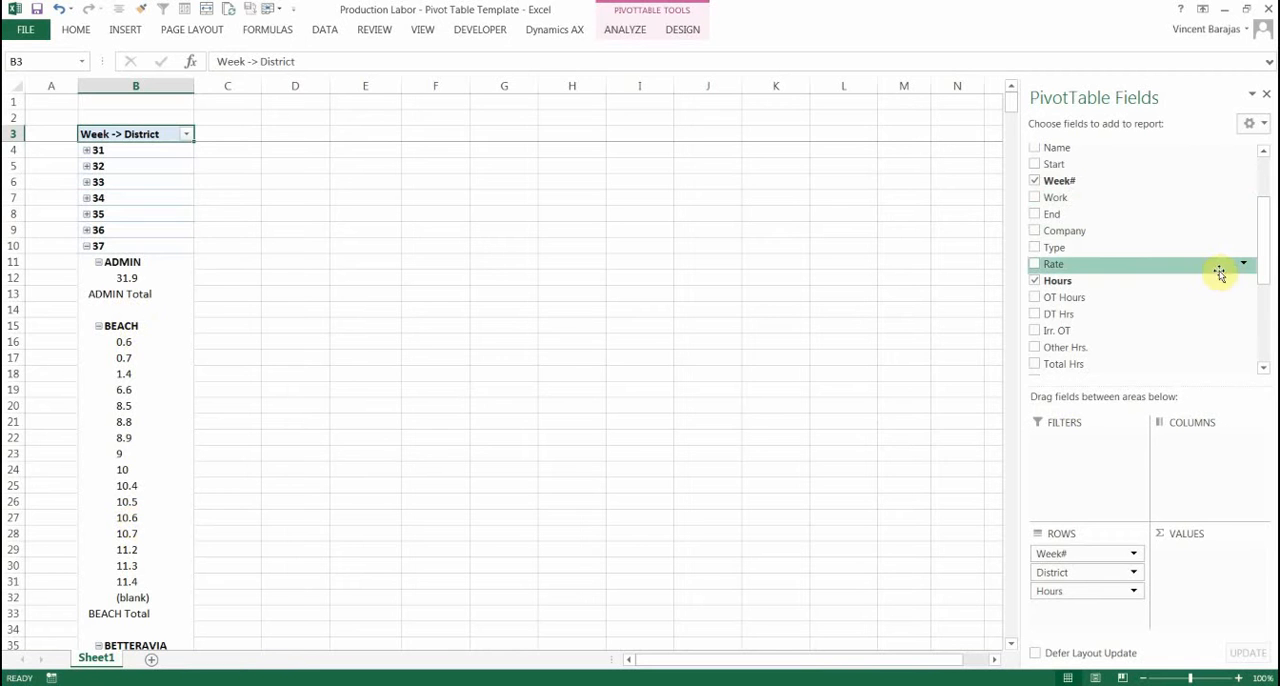
mouse_move(1261, 251)
left_mouse_down()
mouse_move(1262, 230)
mouse_move(1261, 248)
left_mouse_up()
left_click_drag(1155, 258, 1100, 573)
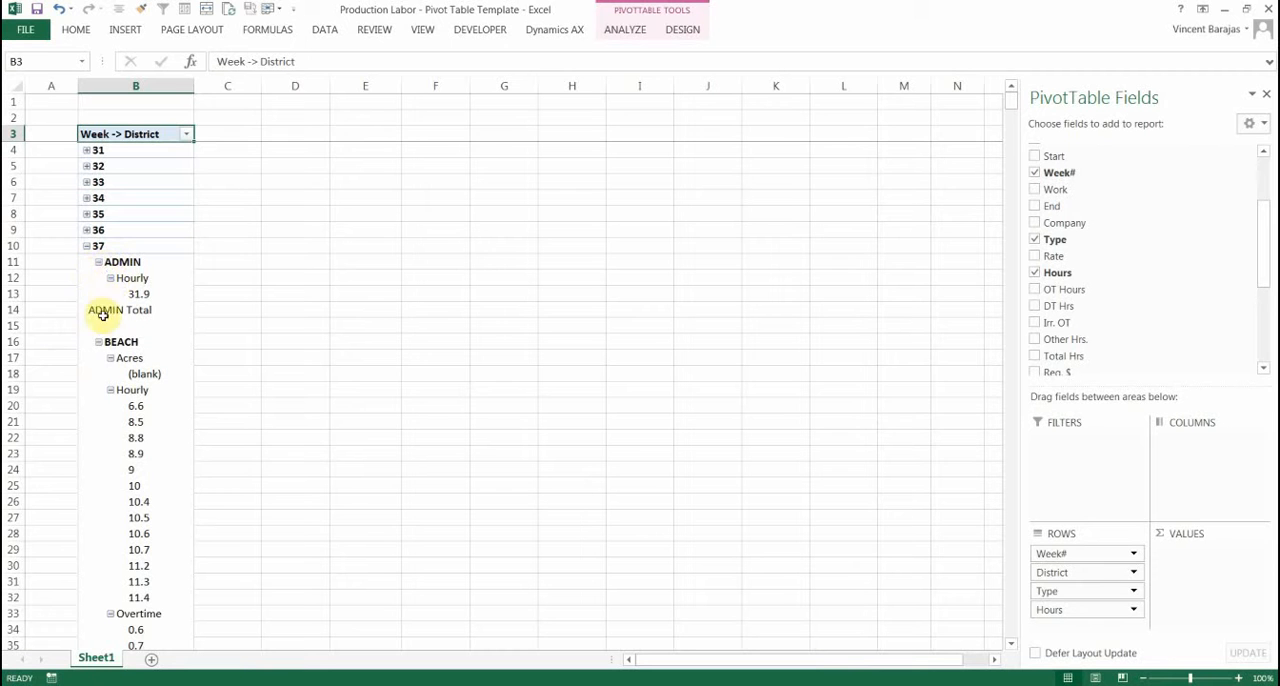
left_click(110, 390)
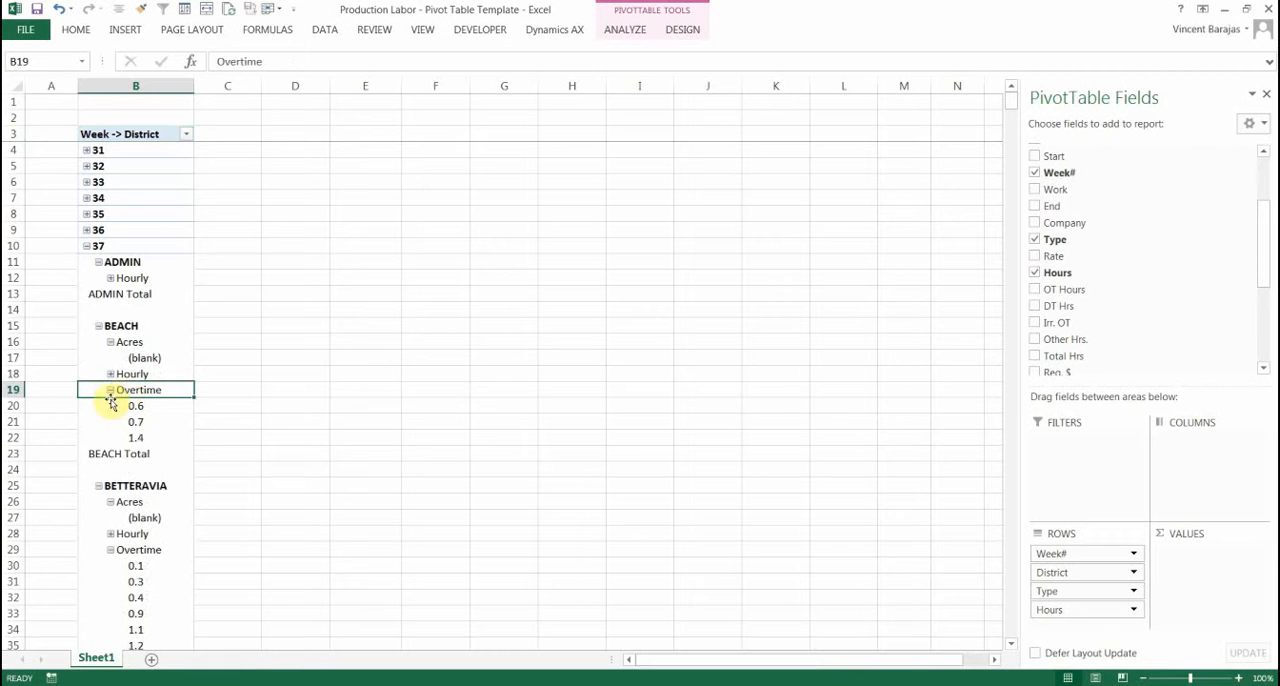
left_click(110, 390)
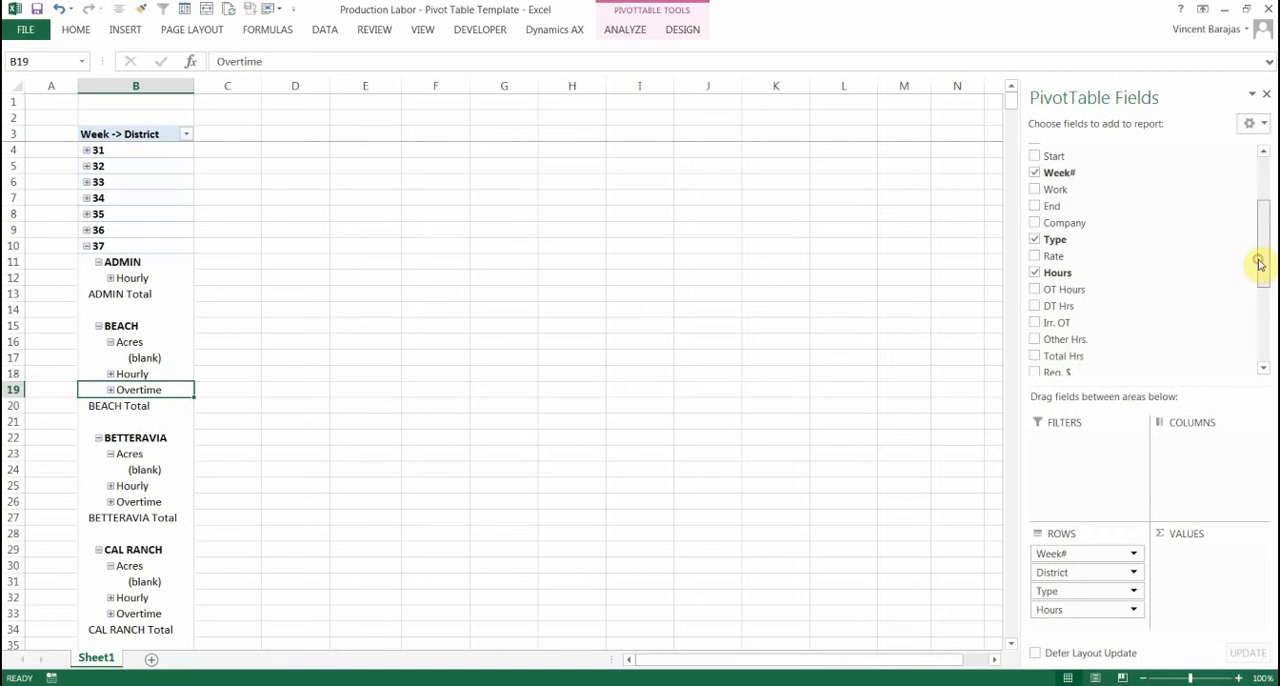
Add Hours and Grand Total as value fields and remove Hours from the row fields
mouse_move(1259, 262)
left_mouse_down()
mouse_move(1260, 309)
mouse_move(1259, 280)
left_mouse_up()
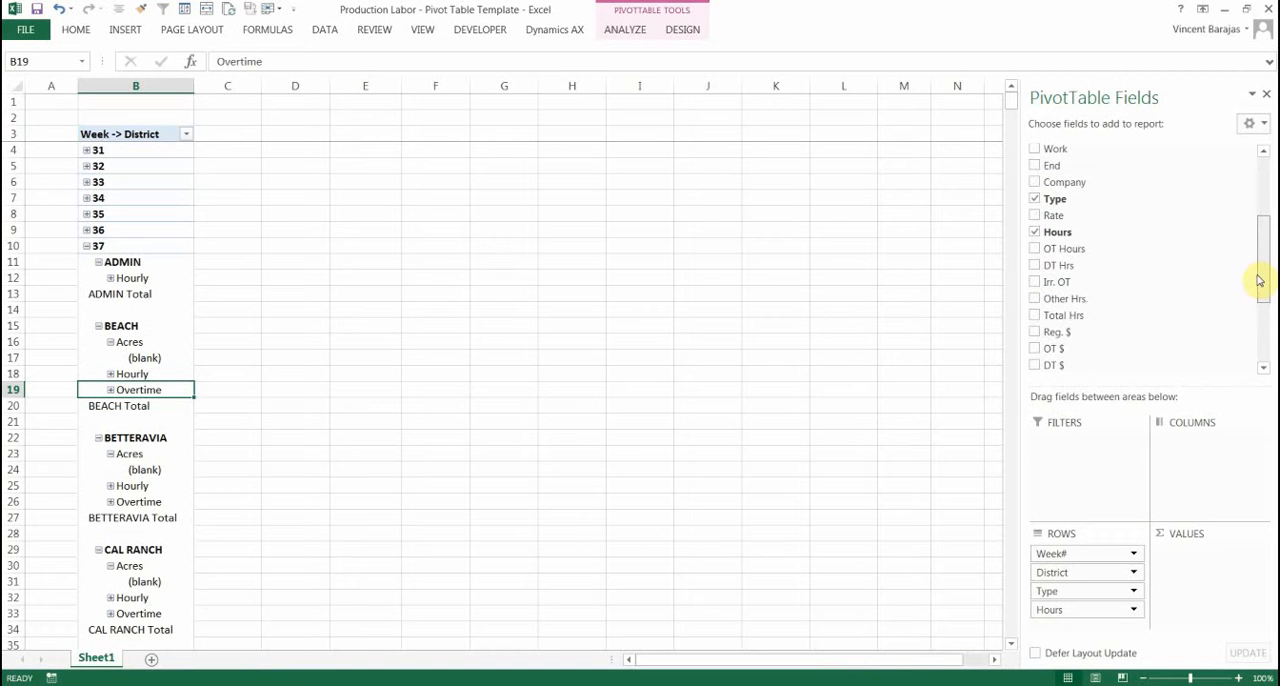
left_click_drag(1066, 232, 1194, 565)
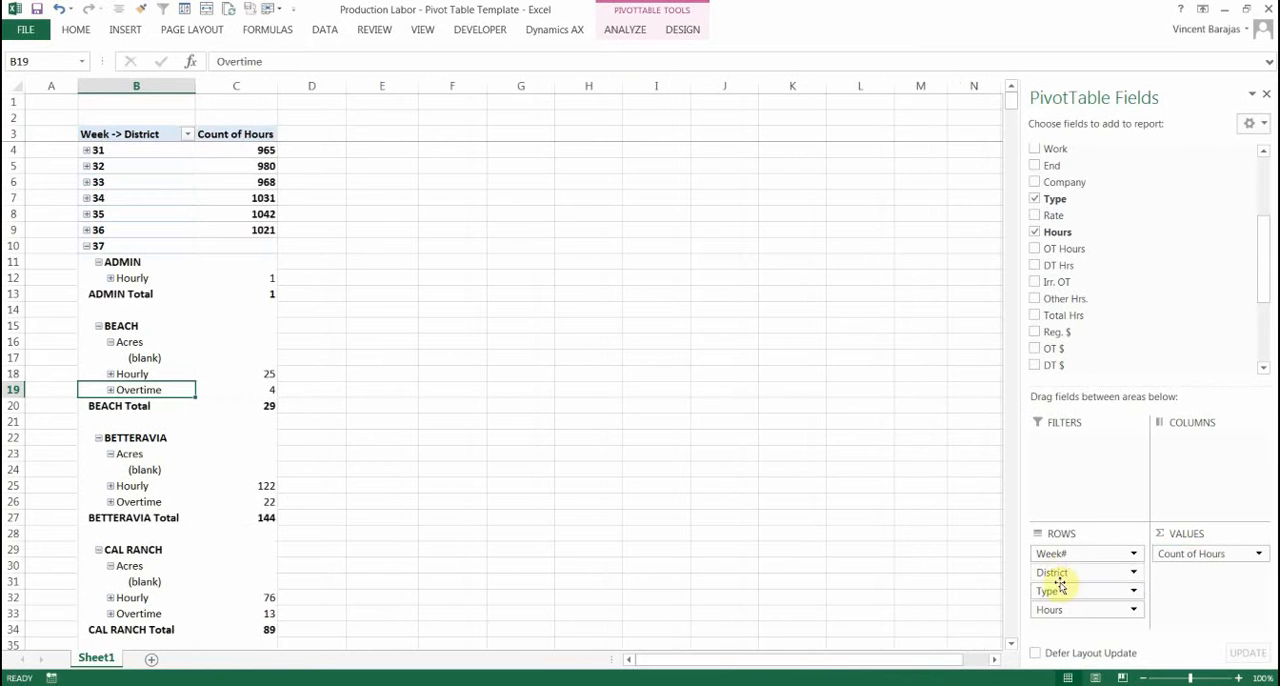
left_click(1133, 609)
left_click(1113, 580)
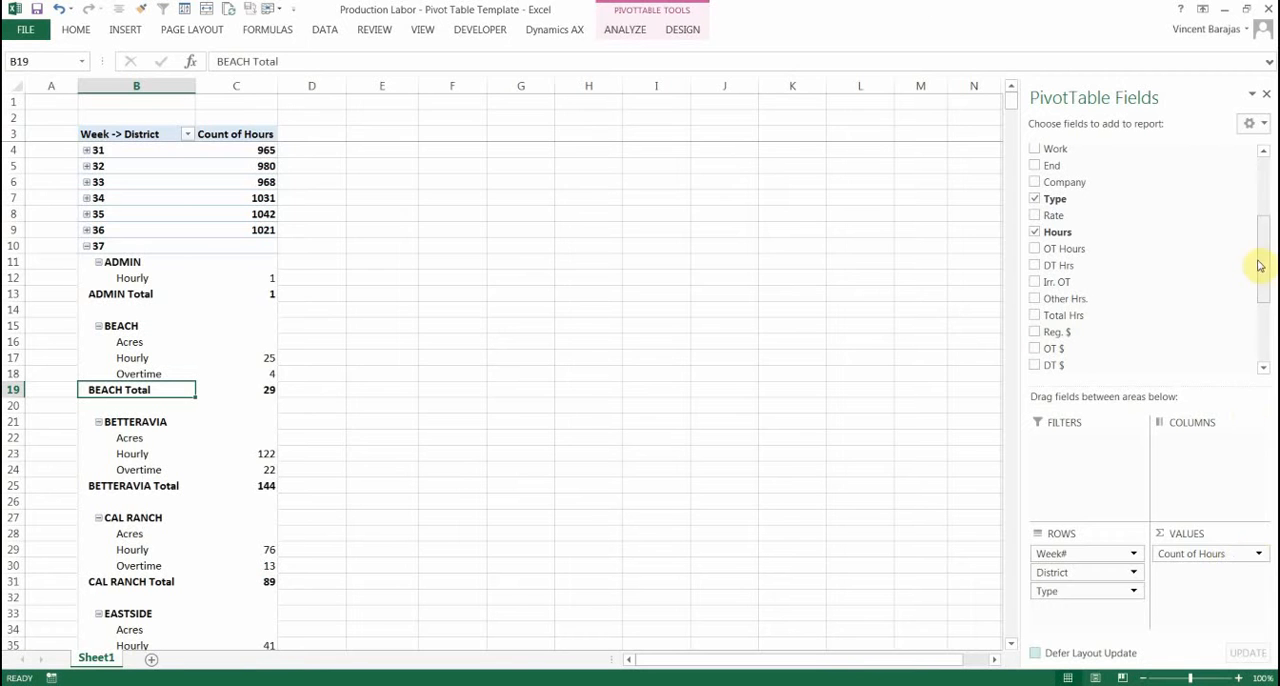
left_click_drag(1263, 263, 1262, 320)
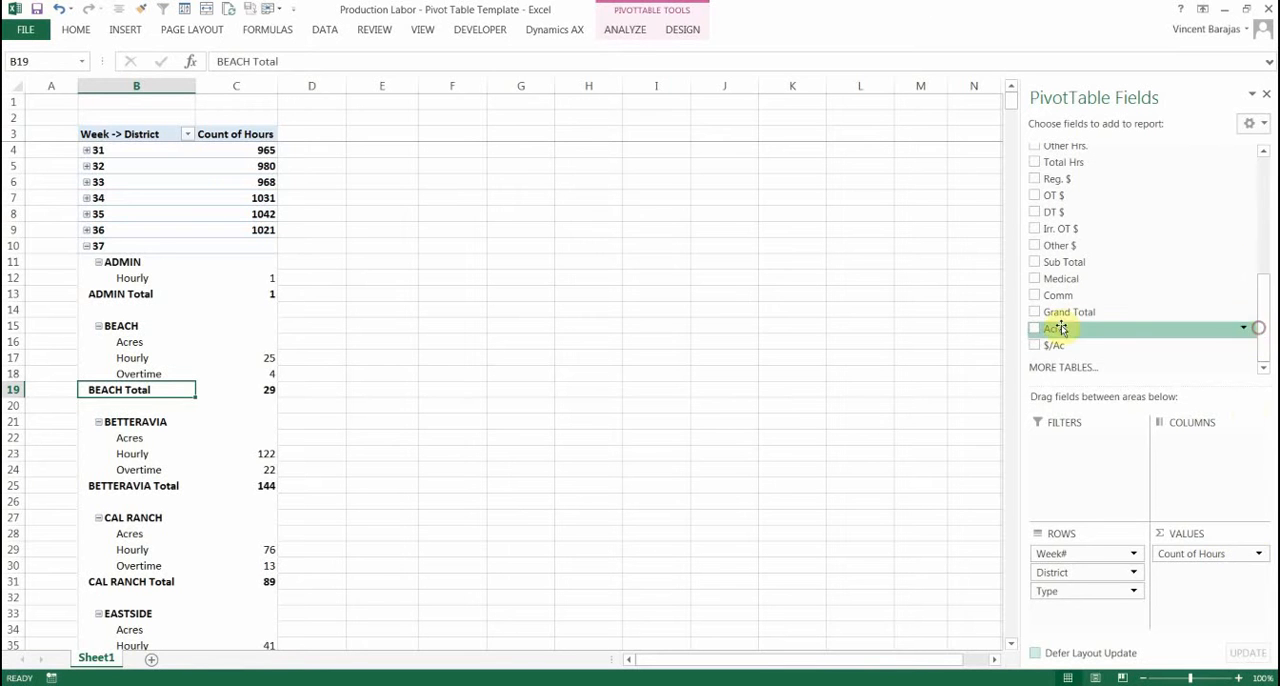
left_click_drag(1058, 314, 1181, 575)
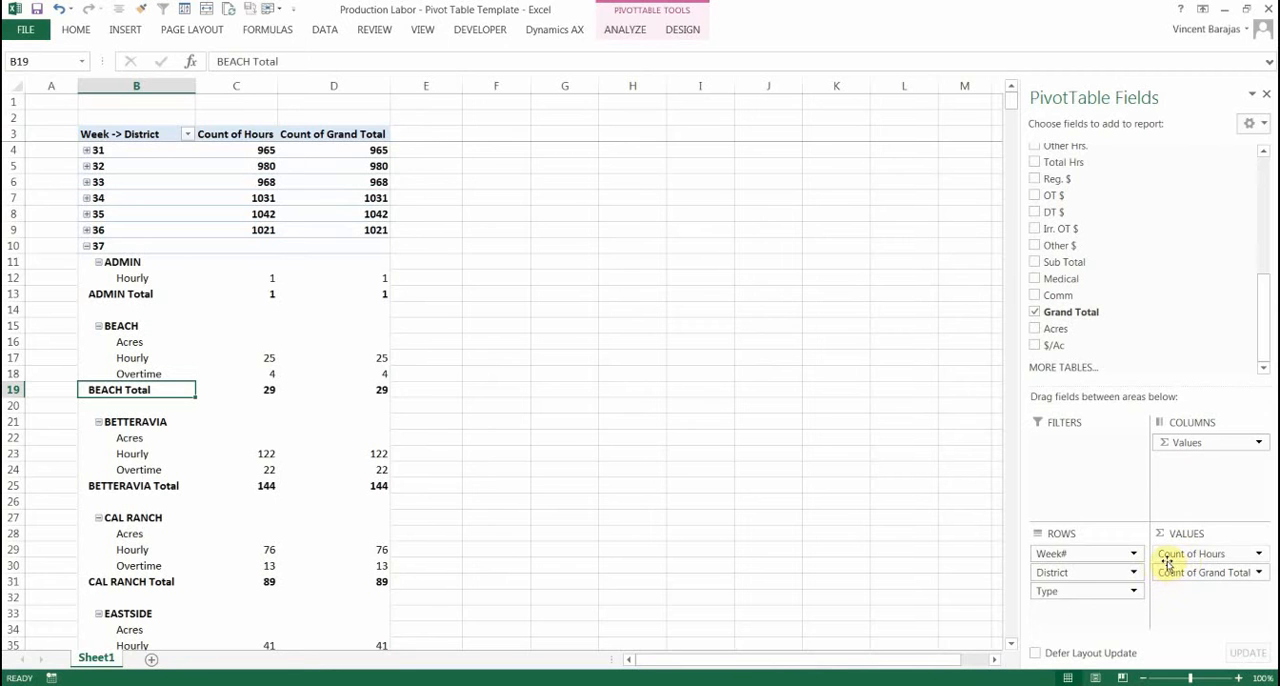
Summarize the Hours value field by Sum, in Number format with 0 decimal places and the 1000 separator
left_click(1258, 555)
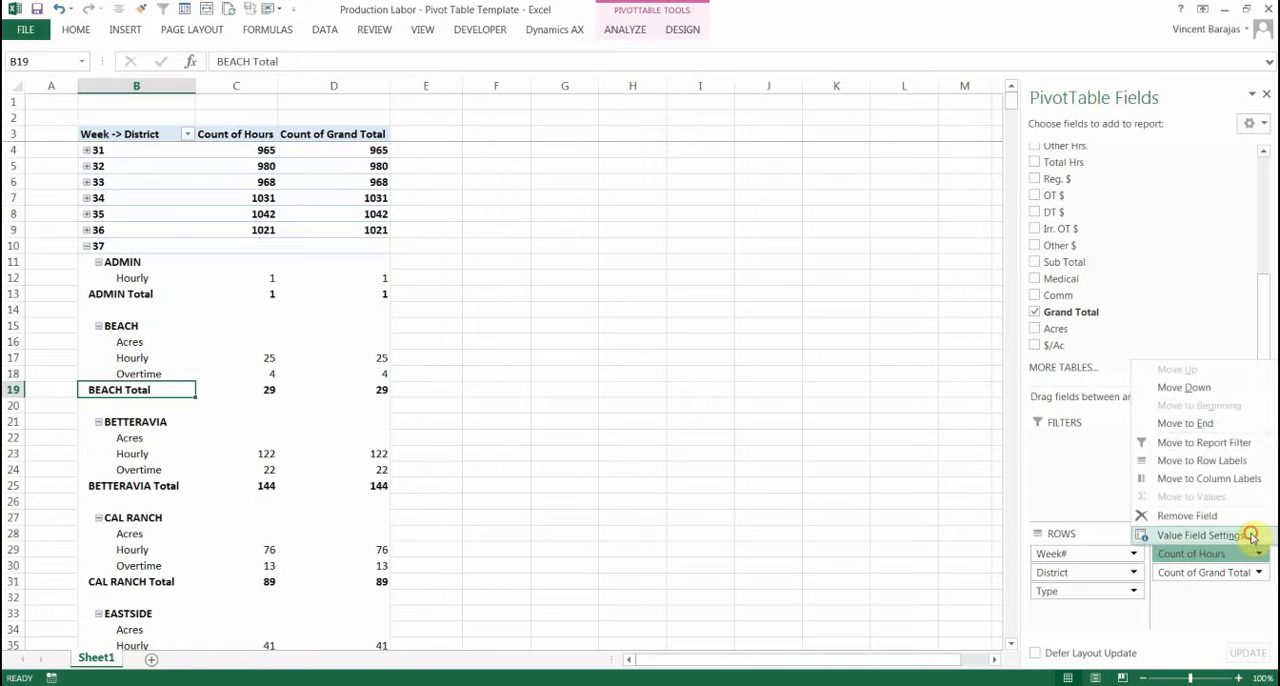
left_click(1251, 536)
left_click(516, 381)
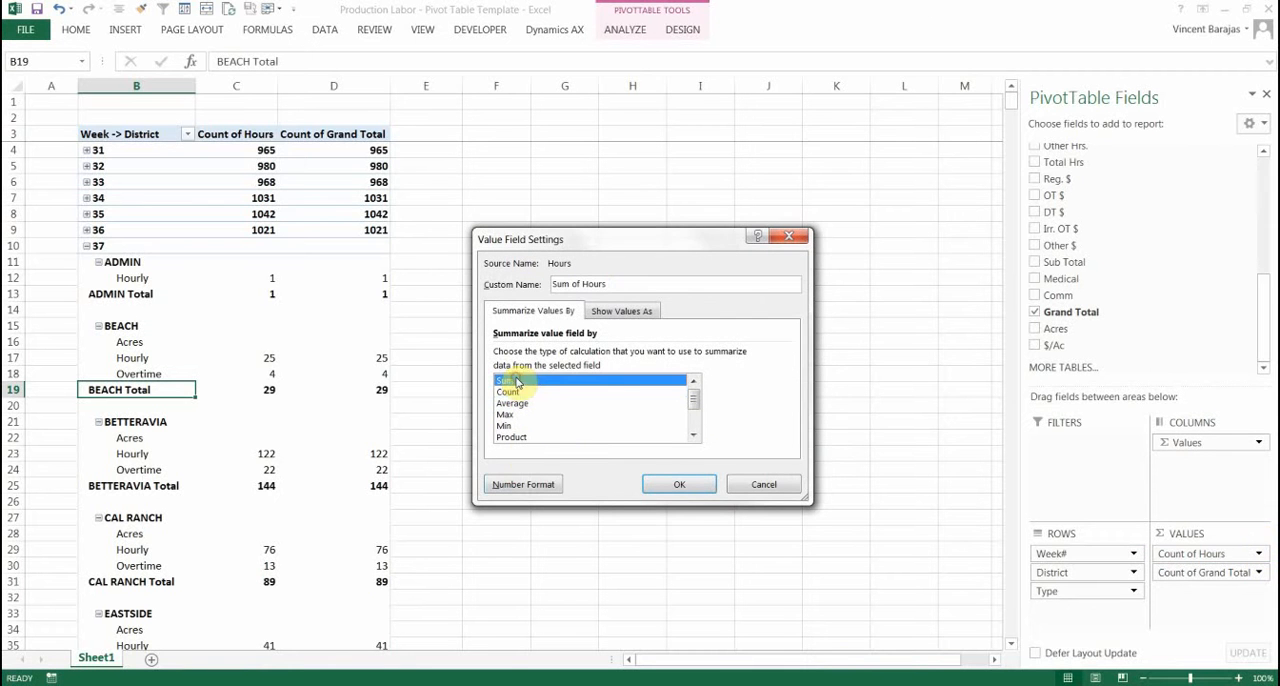
left_click(537, 490)
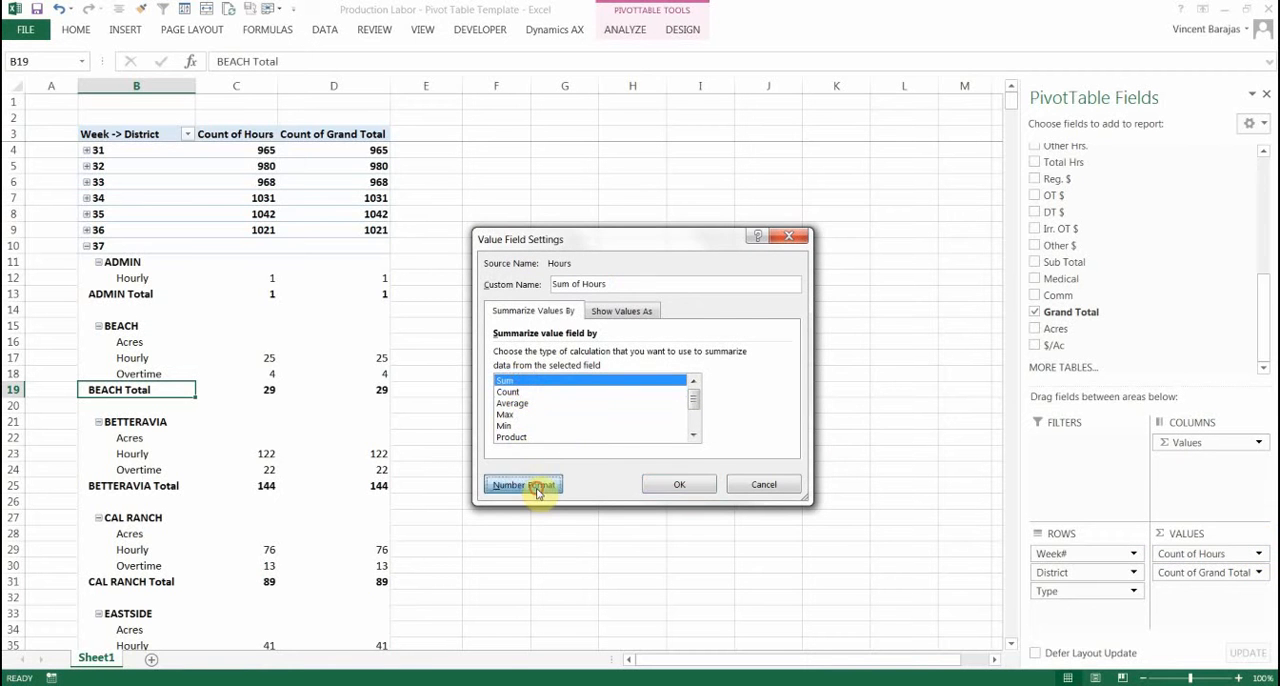
left_click(463, 256)
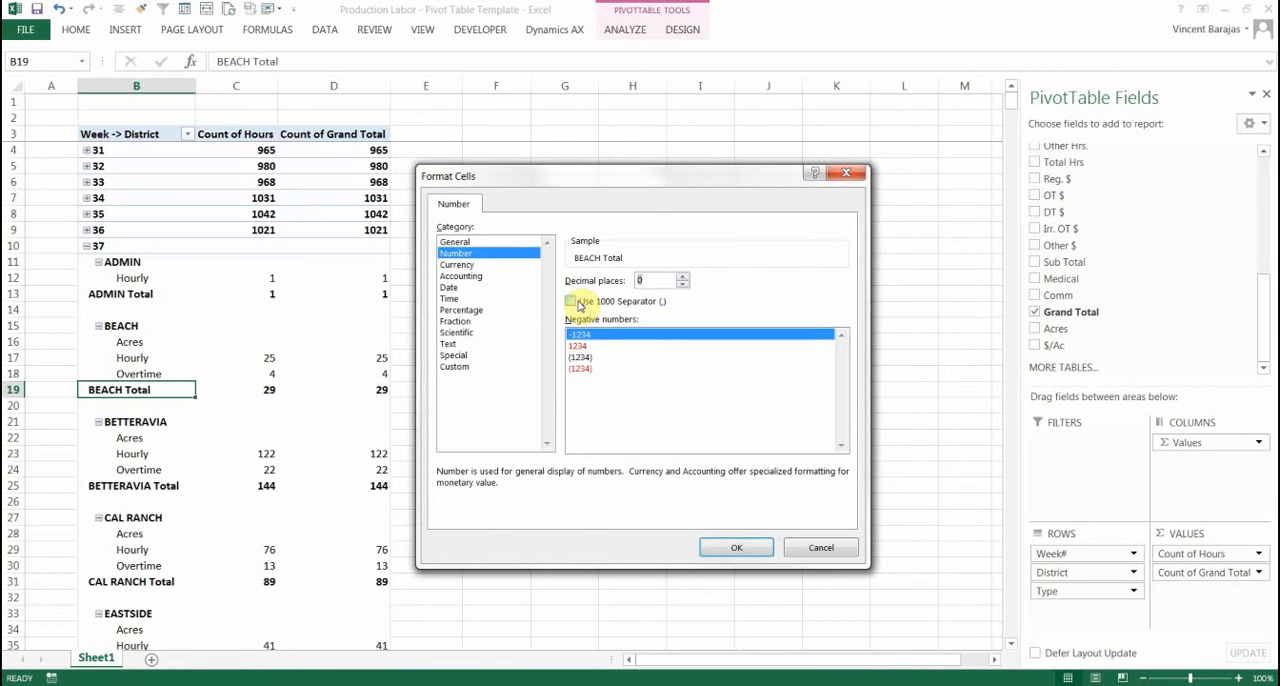
left_click(578, 303)
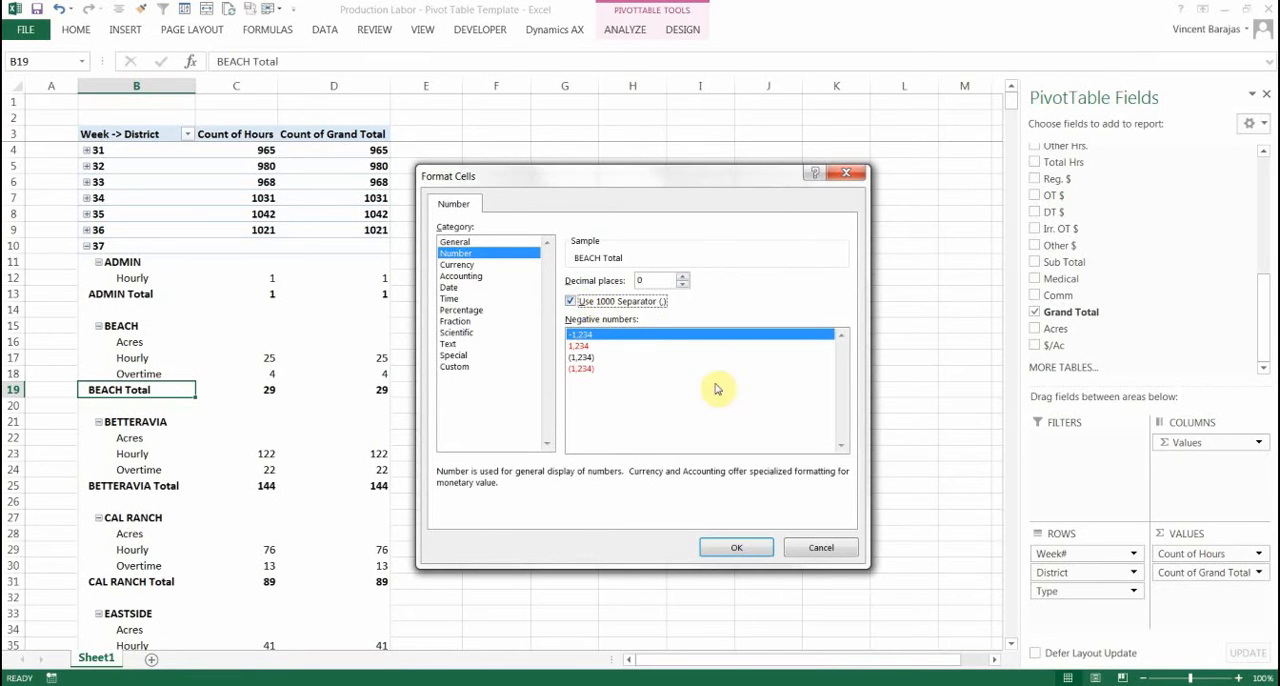
left_click(749, 554)
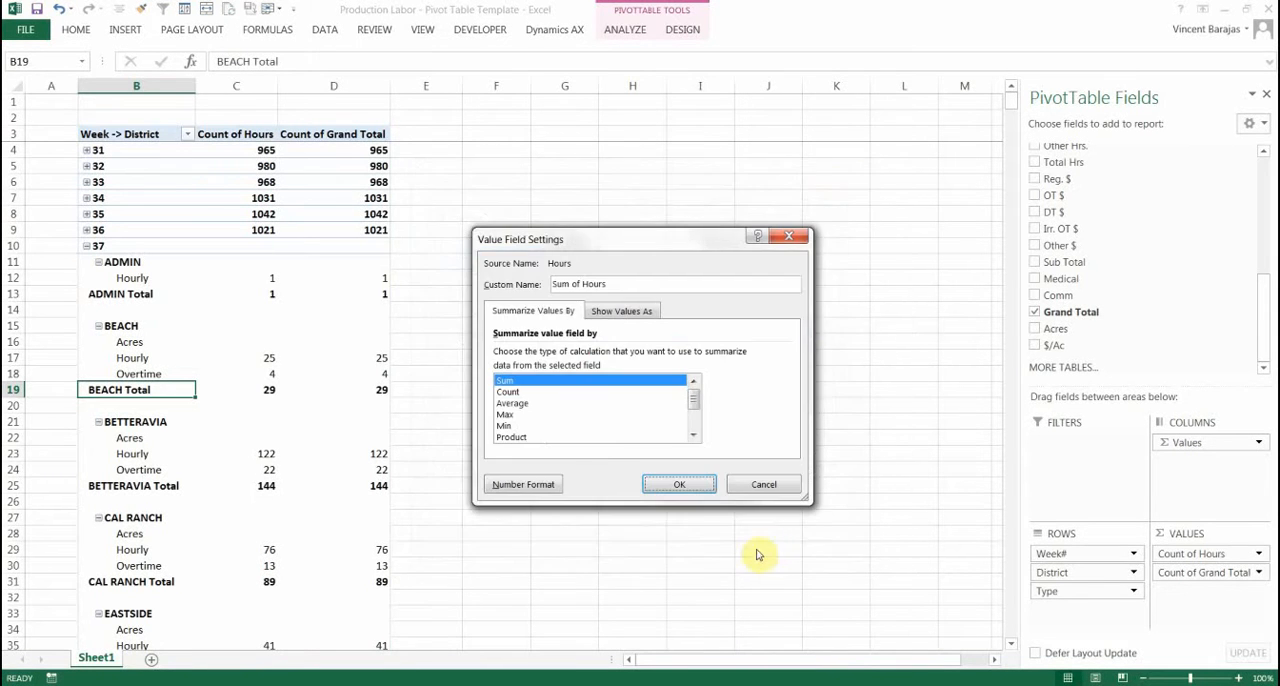
left_click(680, 486)
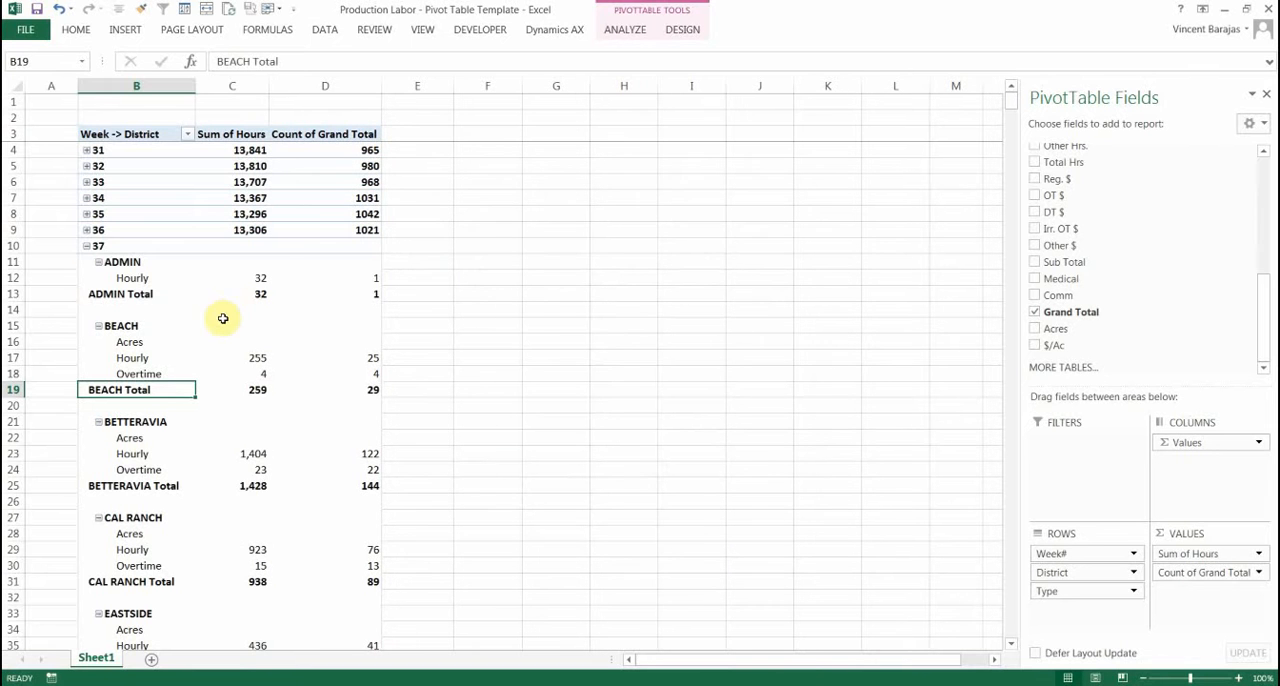
Summarize the Grand Total value field by Sum, in Accounting format with 0 decimal places and the $ symbol
left_click(1259, 573)
left_click(1210, 553)
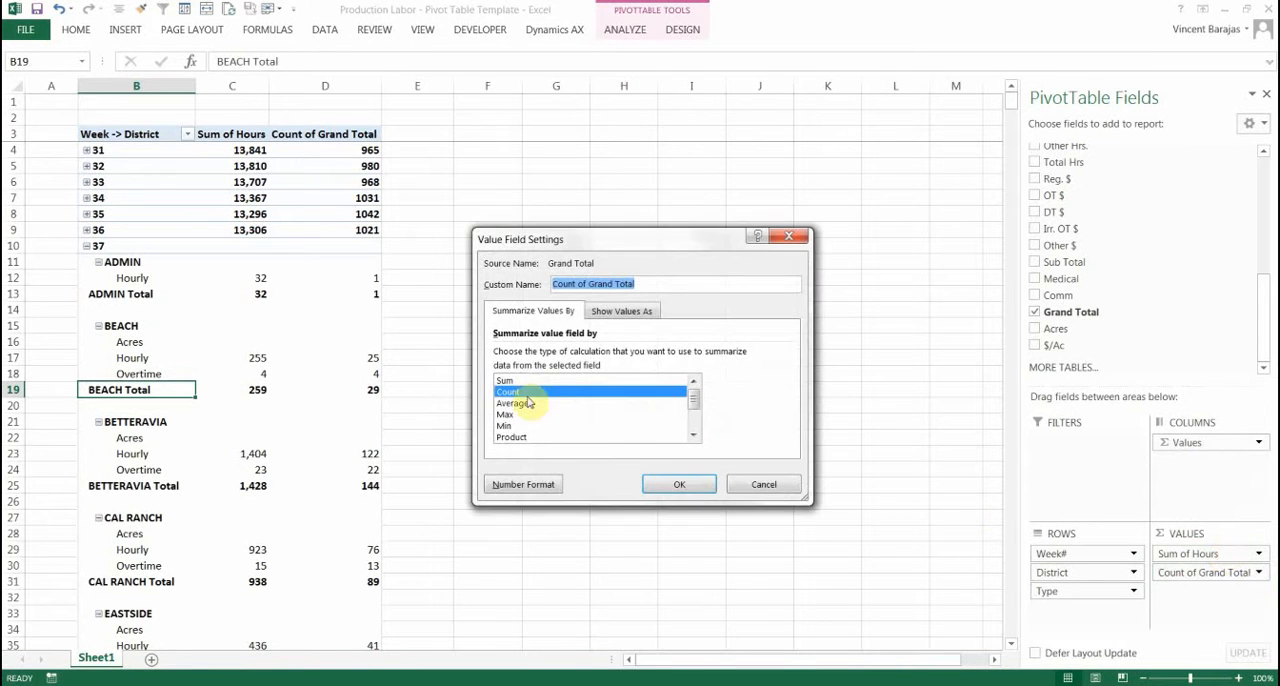
left_click(526, 381)
left_click(533, 486)
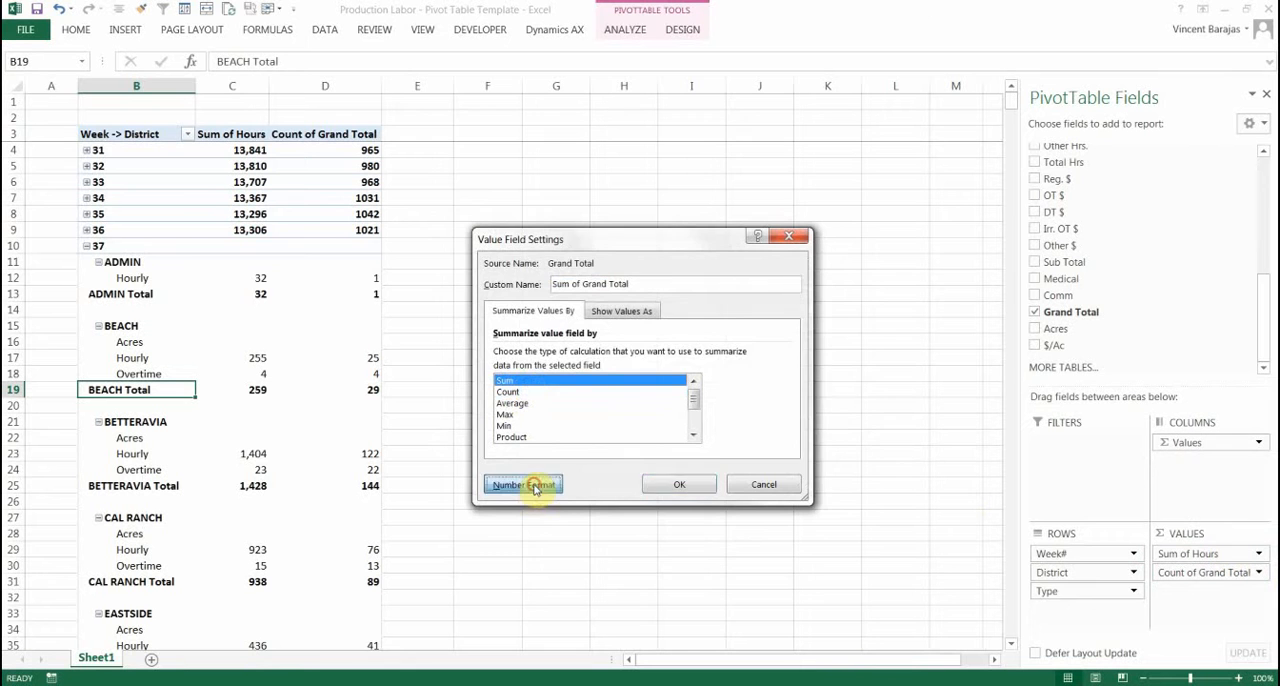
left_click(476, 278)
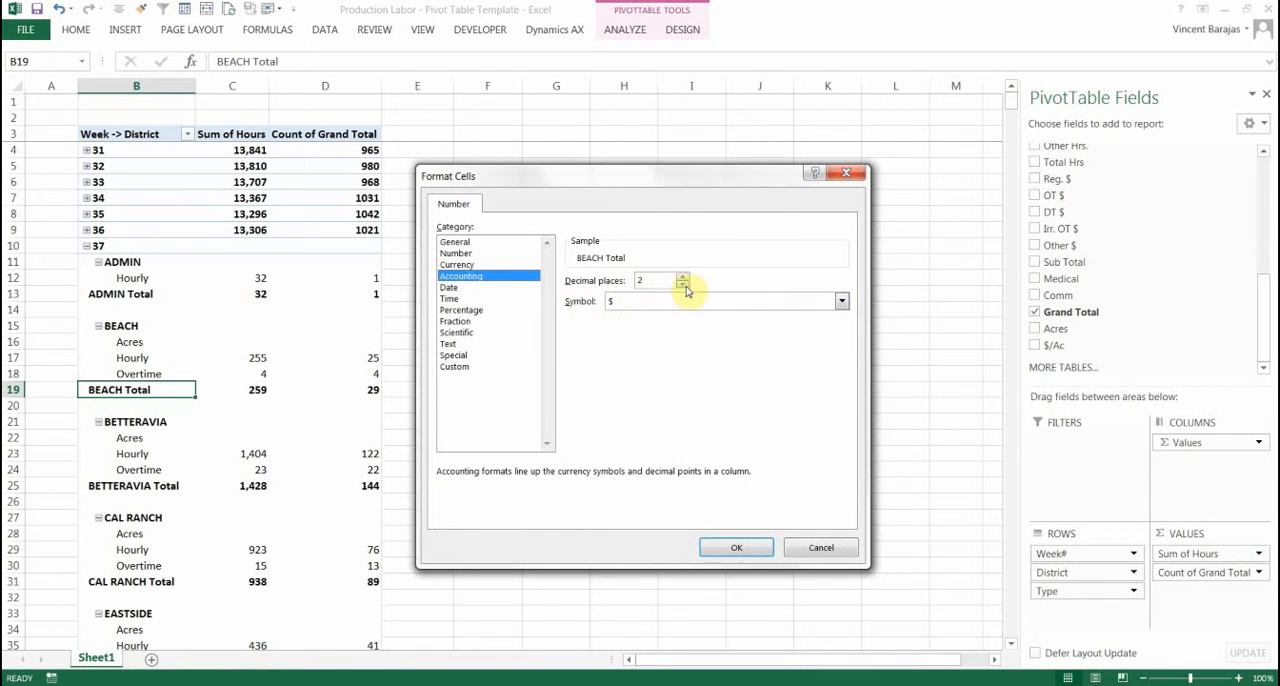
left_click(742, 547)
left_click(688, 482)
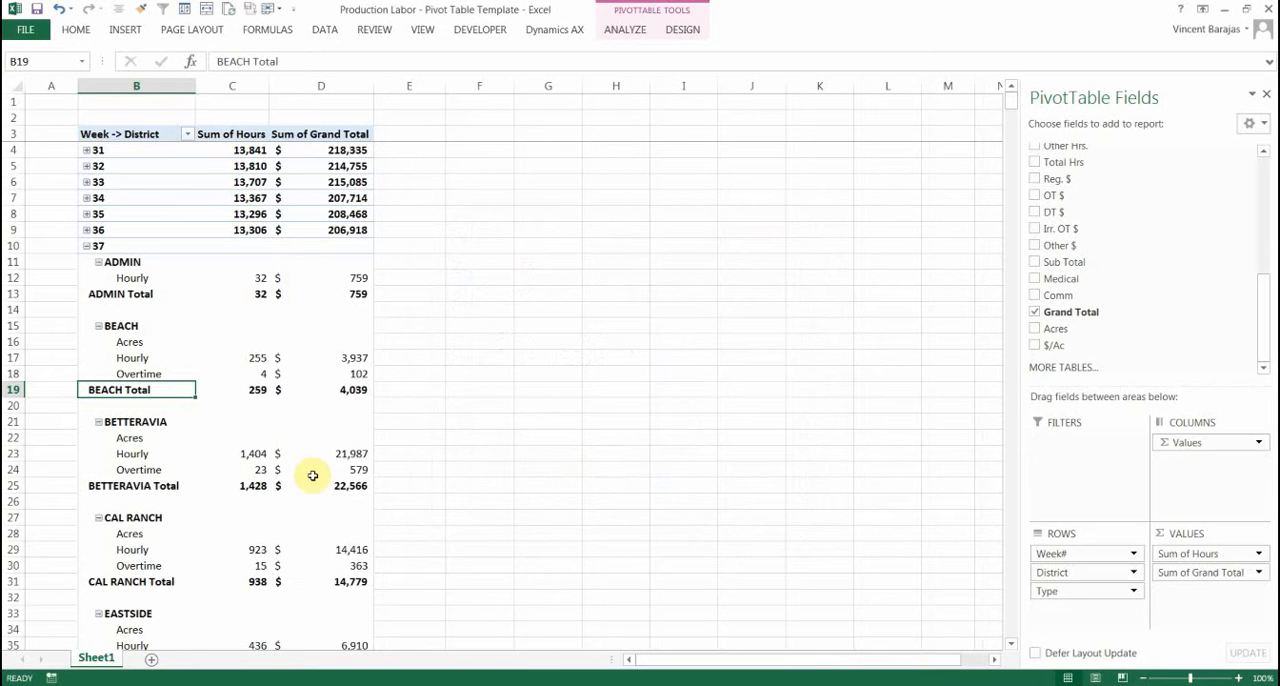
Add Acres and $/Ac as value fields below Sum of Grand Total
scroll(572, 453, "down", 1)
scroll(572, 453, "down", 5)
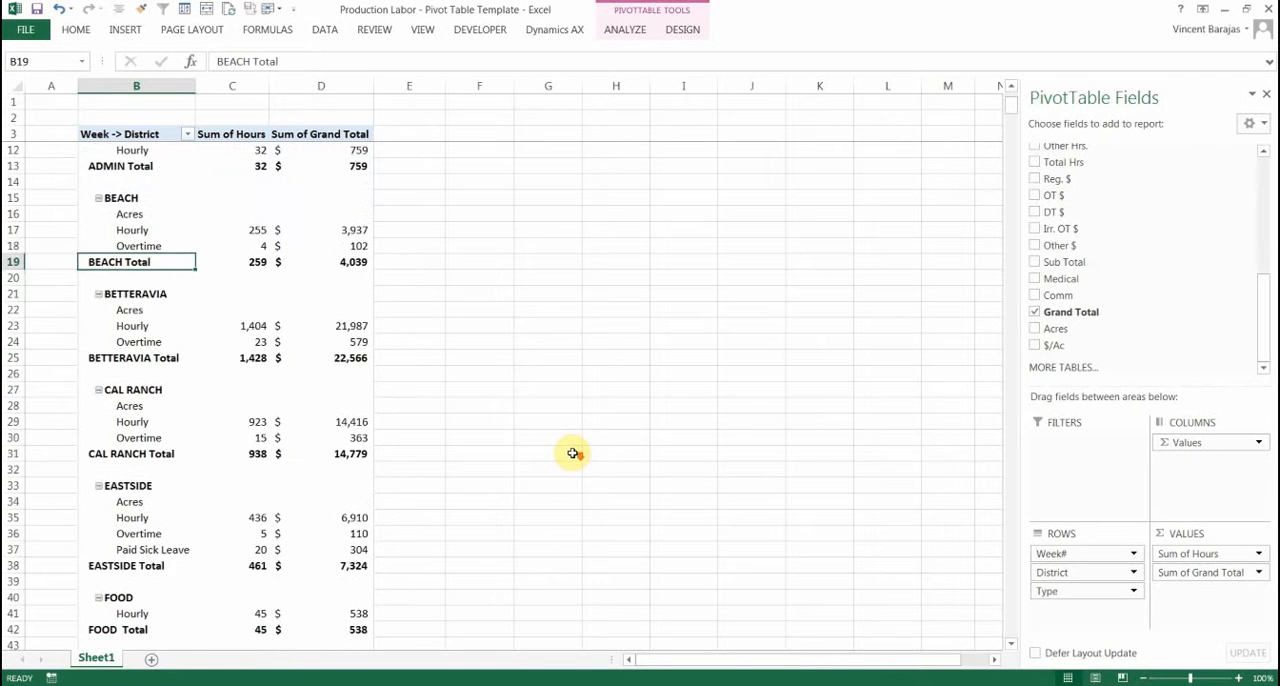
scroll(572, 453, "up", 6)
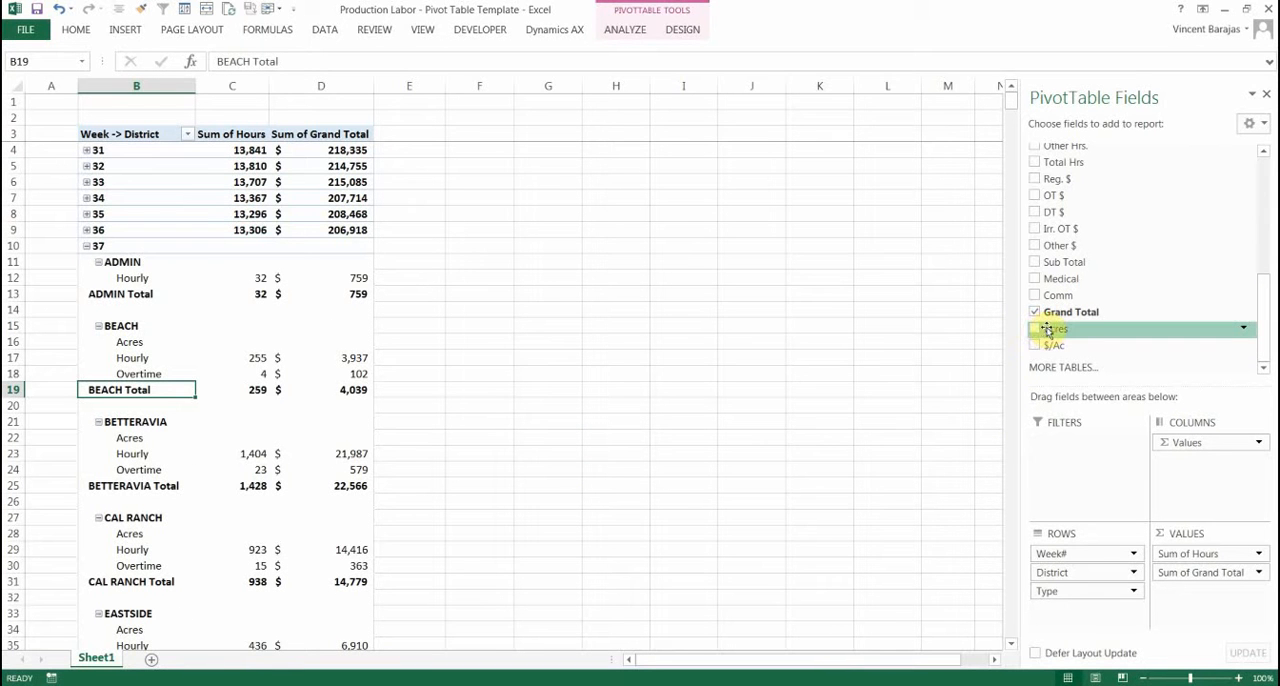
left_click_drag(1055, 330, 1197, 588)
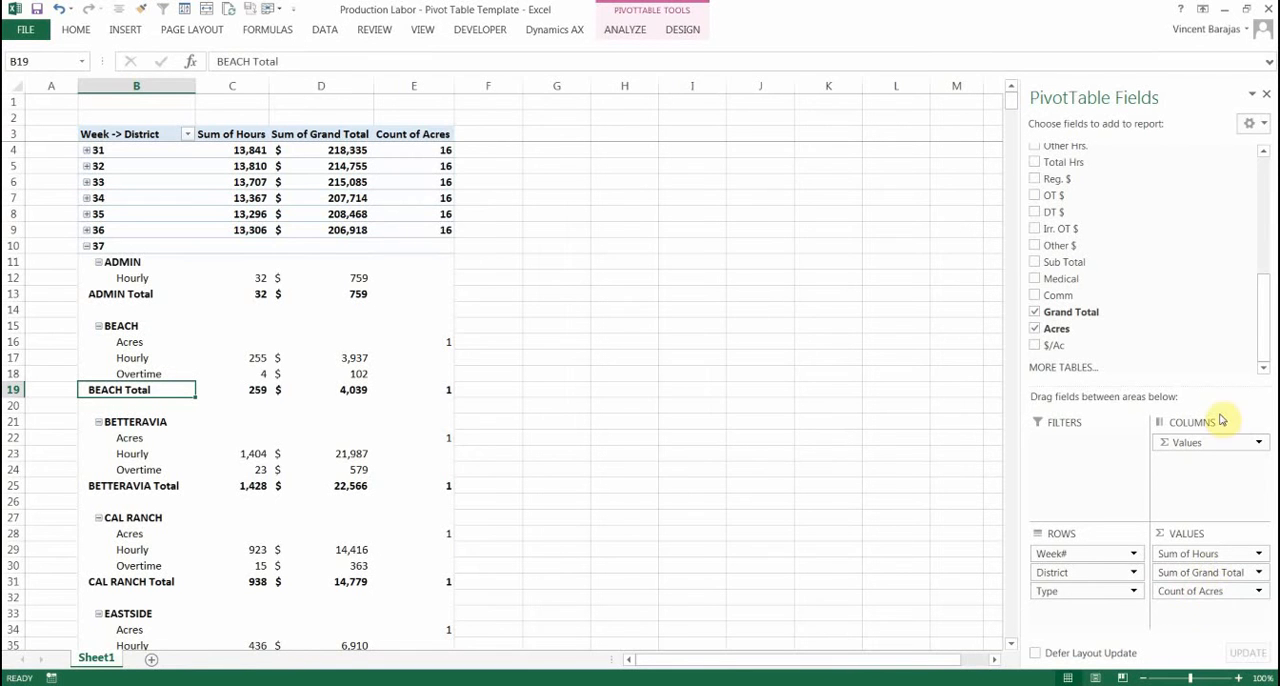
left_click_drag(1060, 344, 1231, 612)
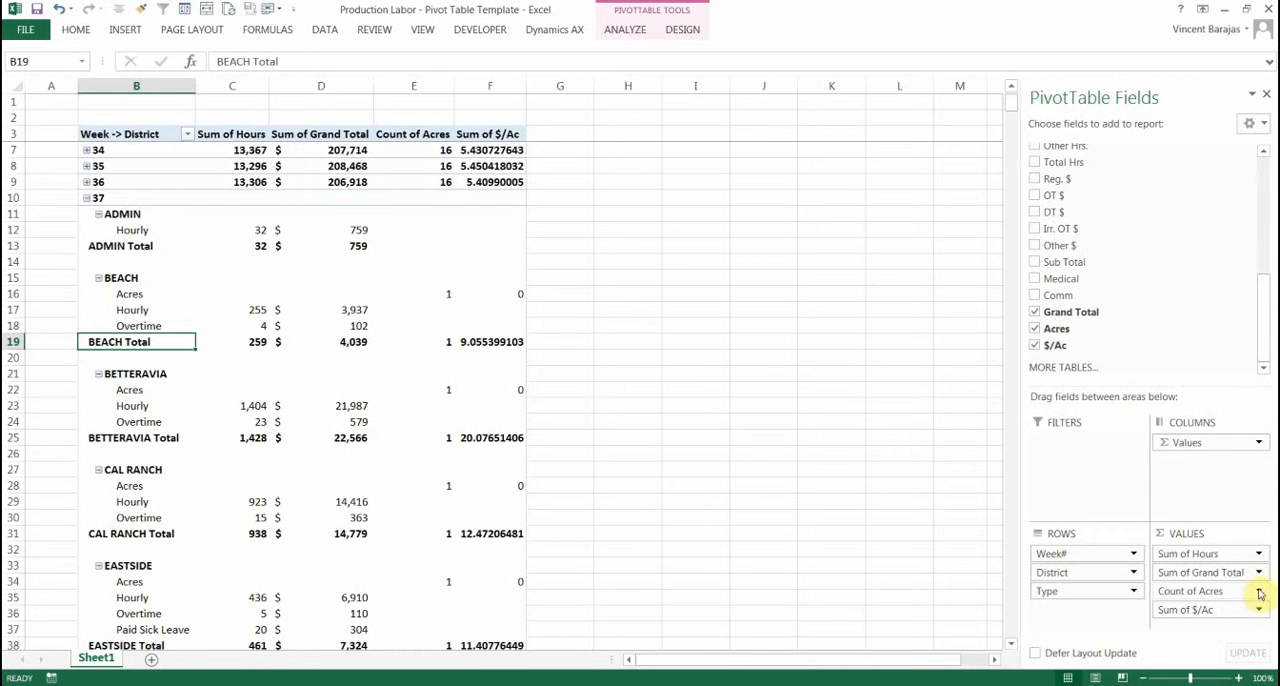
Summarize the Acres value field by Sum, in Number format with 0 decimal places and the 1000 separator
left_click(1259, 591)
left_click(1236, 577)
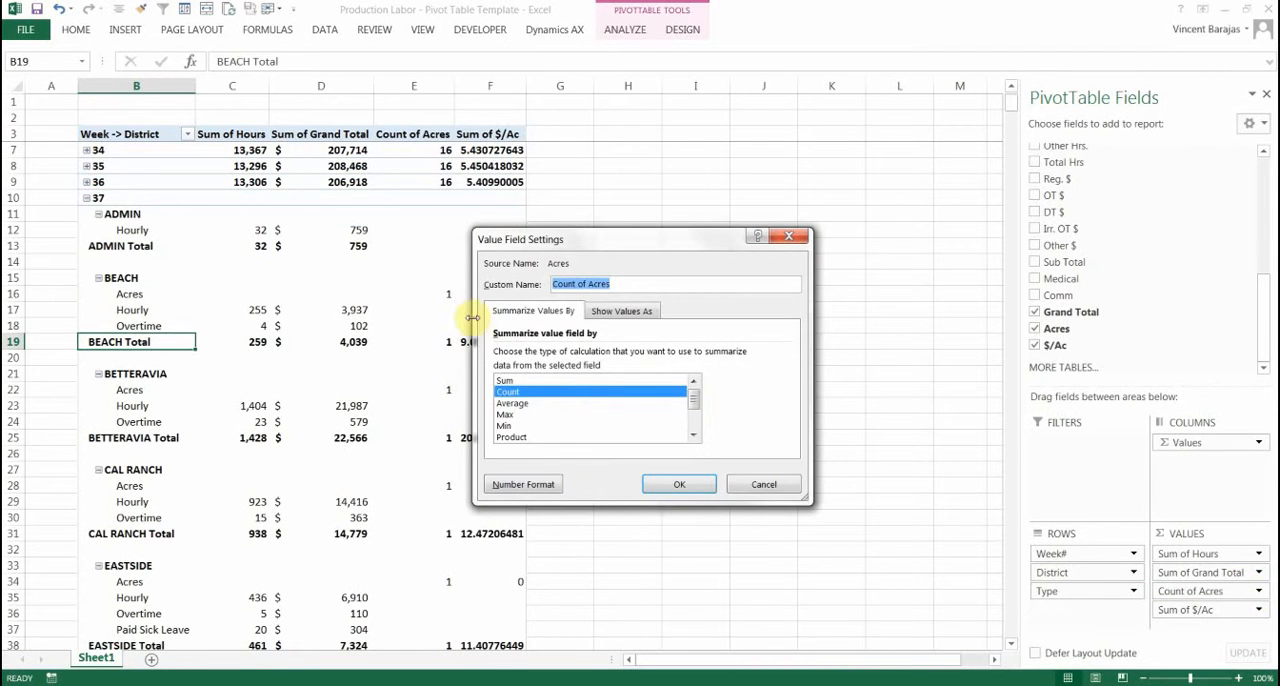
left_click(505, 381)
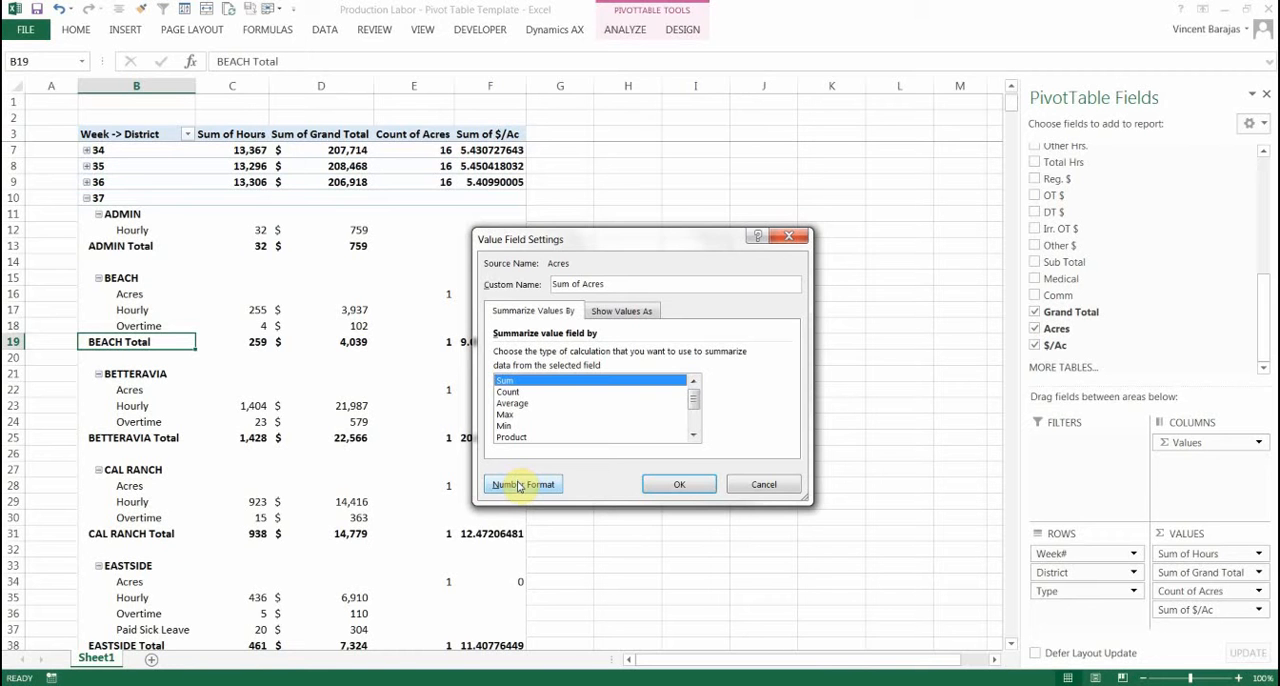
left_click(519, 485)
left_click(456, 253)
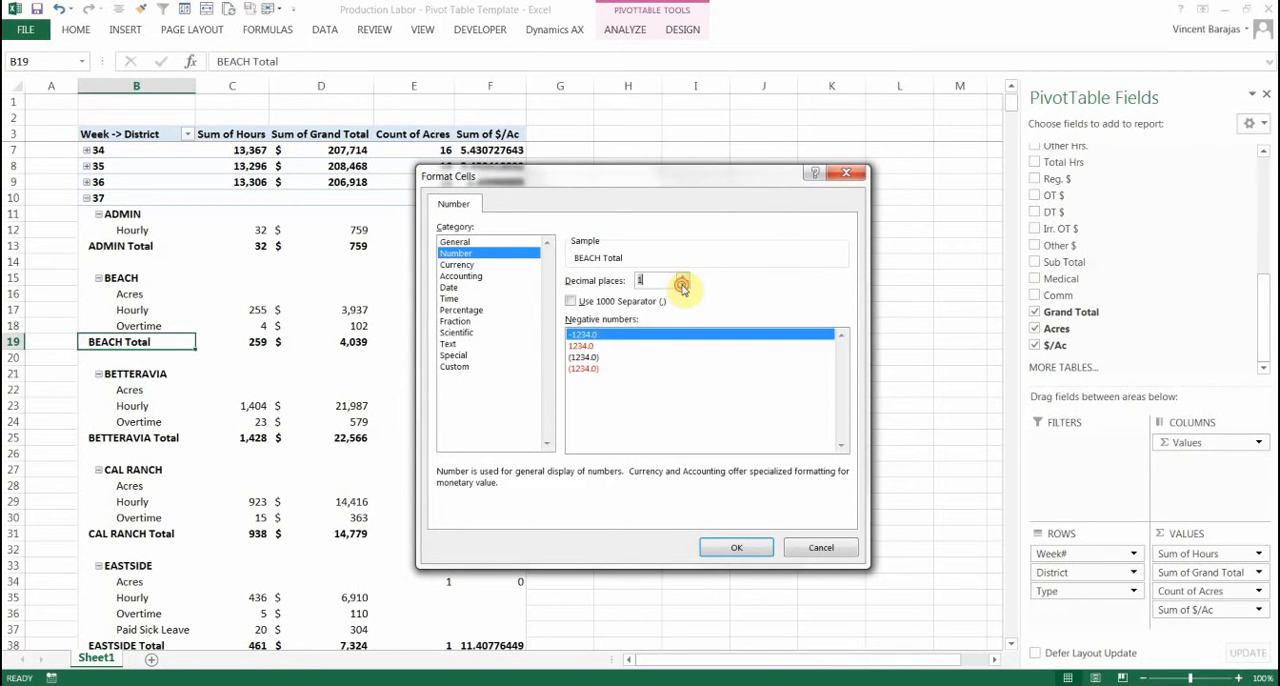
left_click(574, 301)
left_click(736, 547)
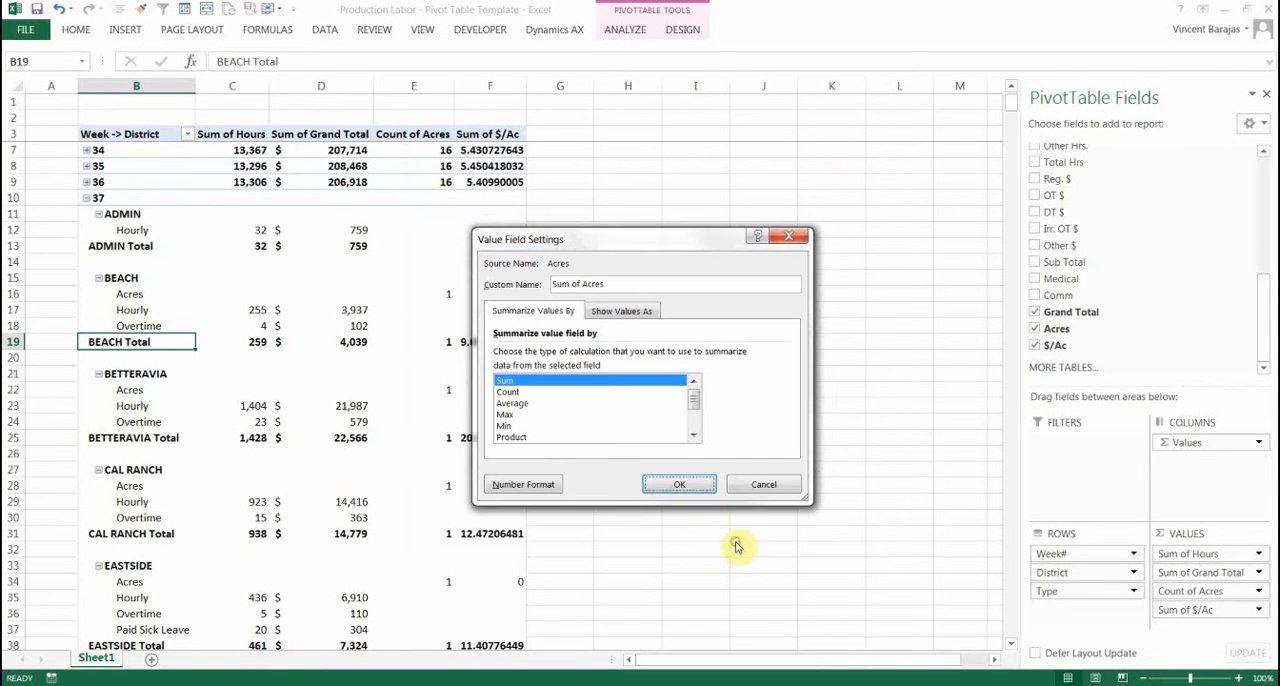
left_click(682, 484)
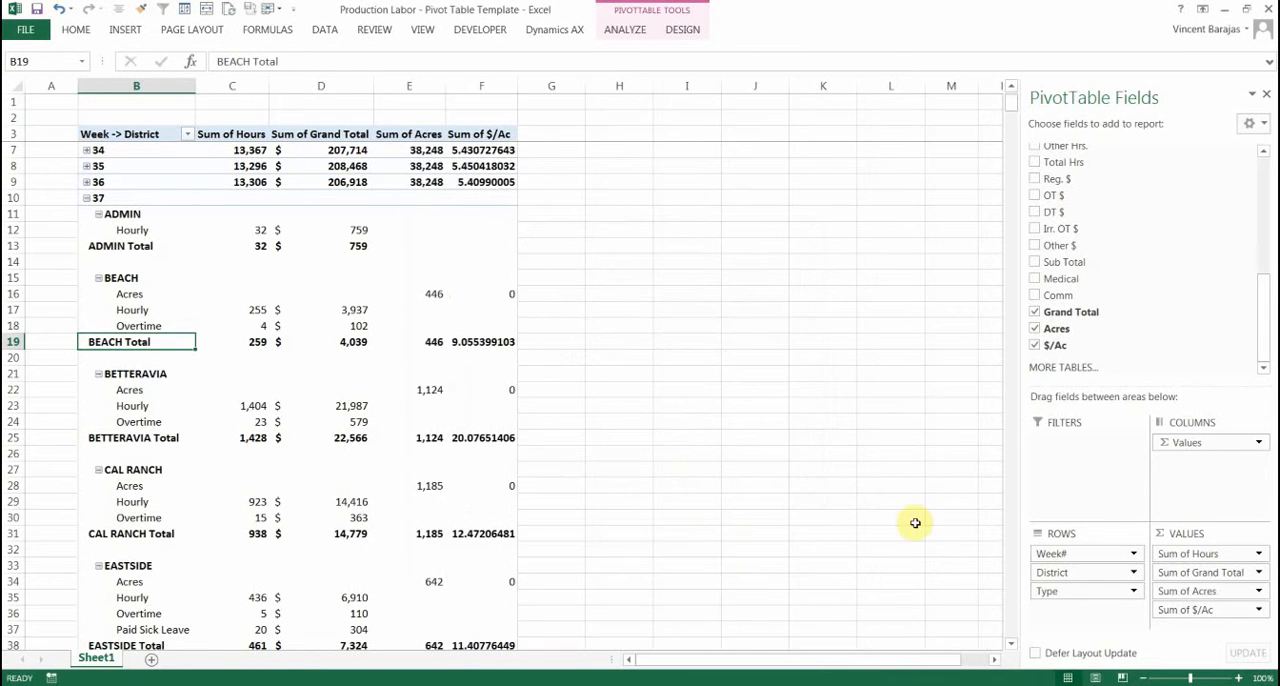
Format the Sum of $/Ac value field as Accounting with 0 decimal places and the $ symbol
left_click(1259, 611)
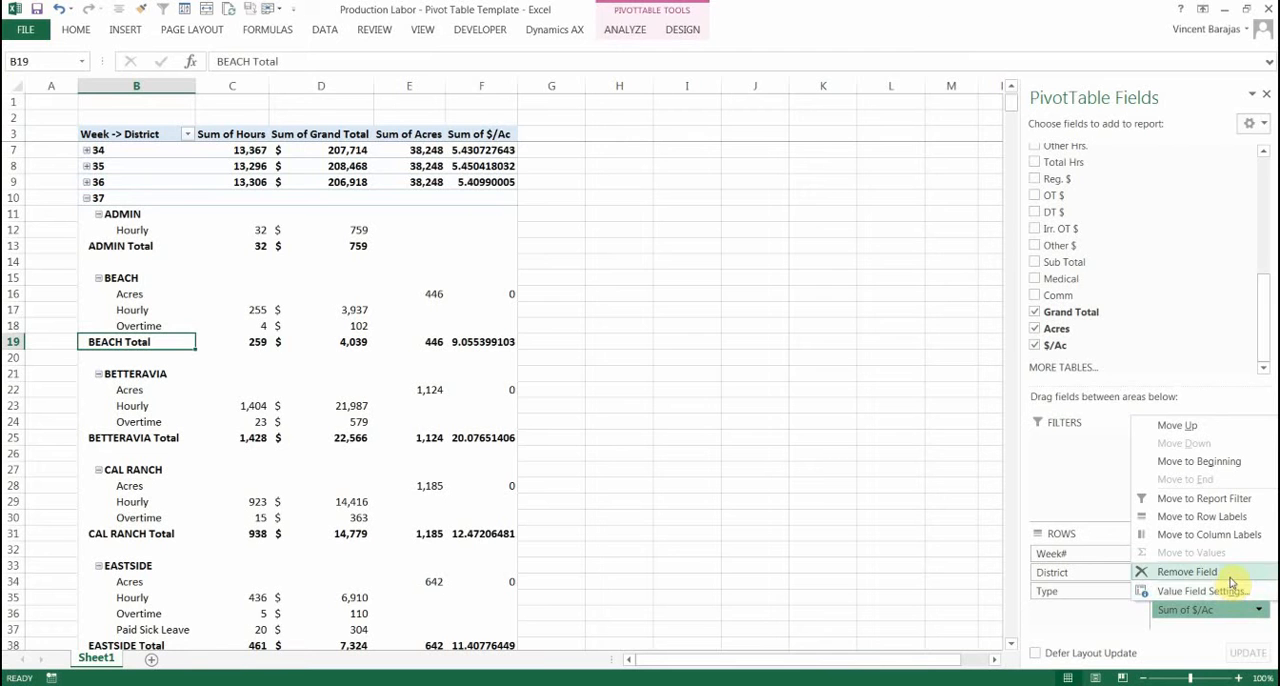
left_click(1229, 591)
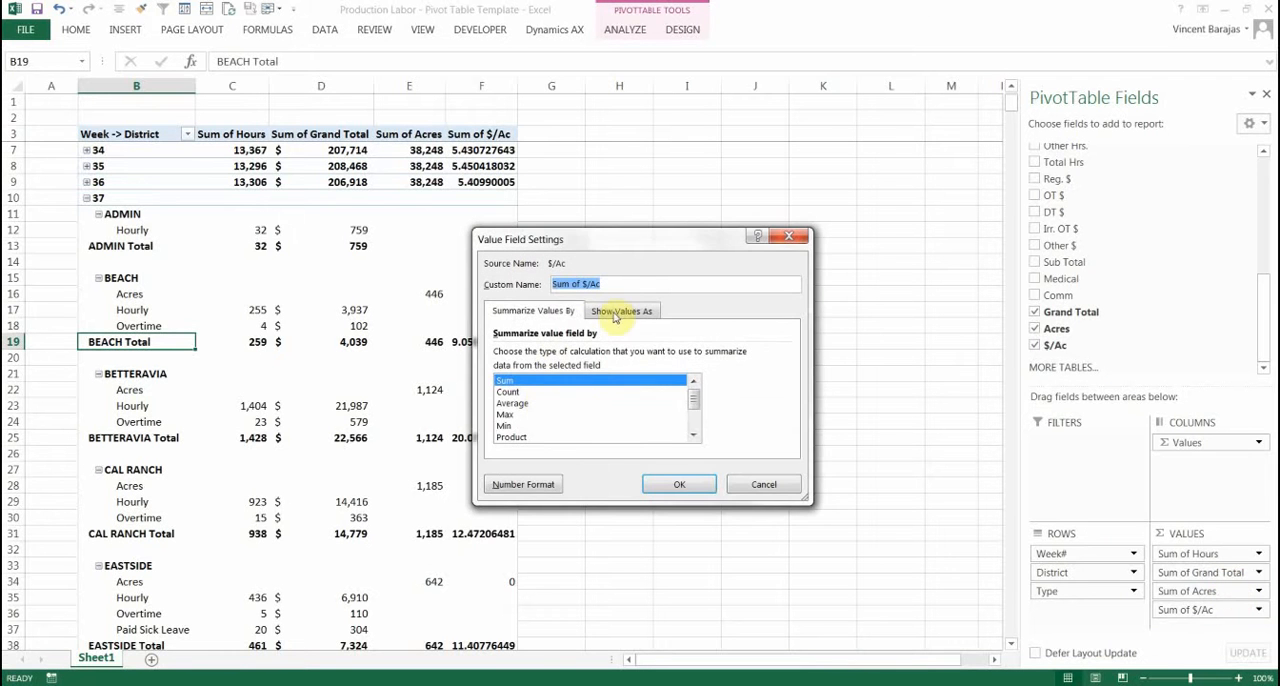
left_click(550, 486)
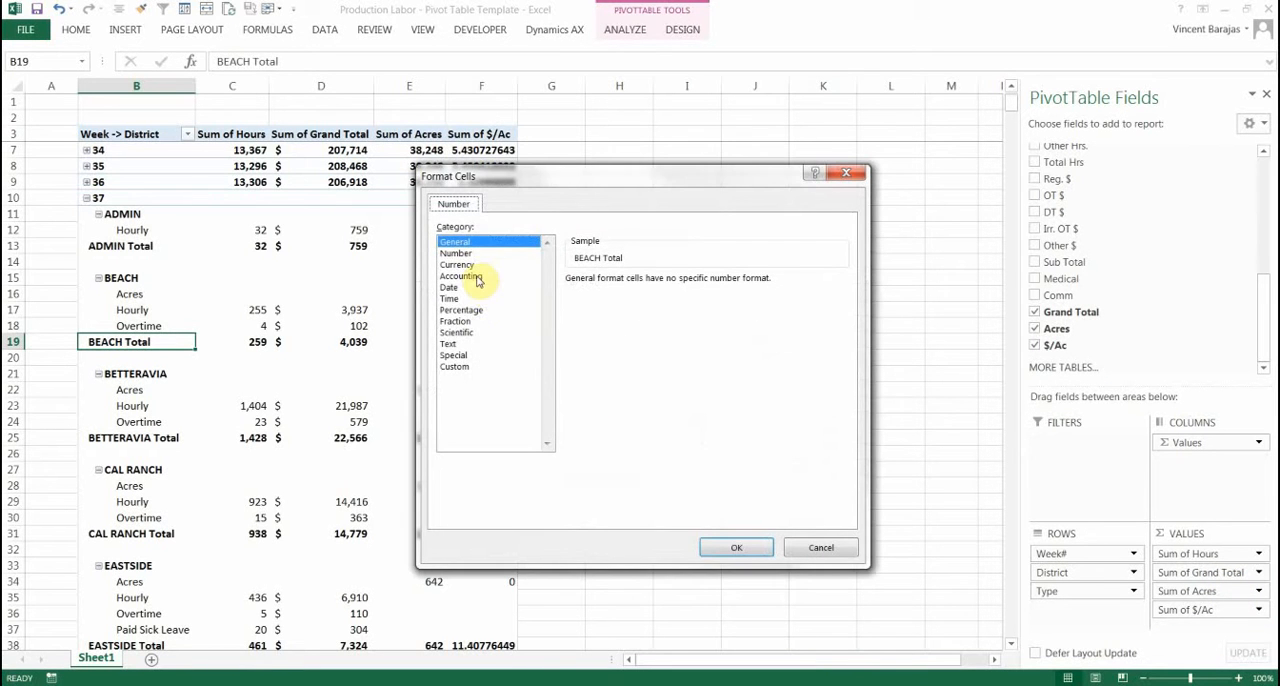
left_click(473, 277)
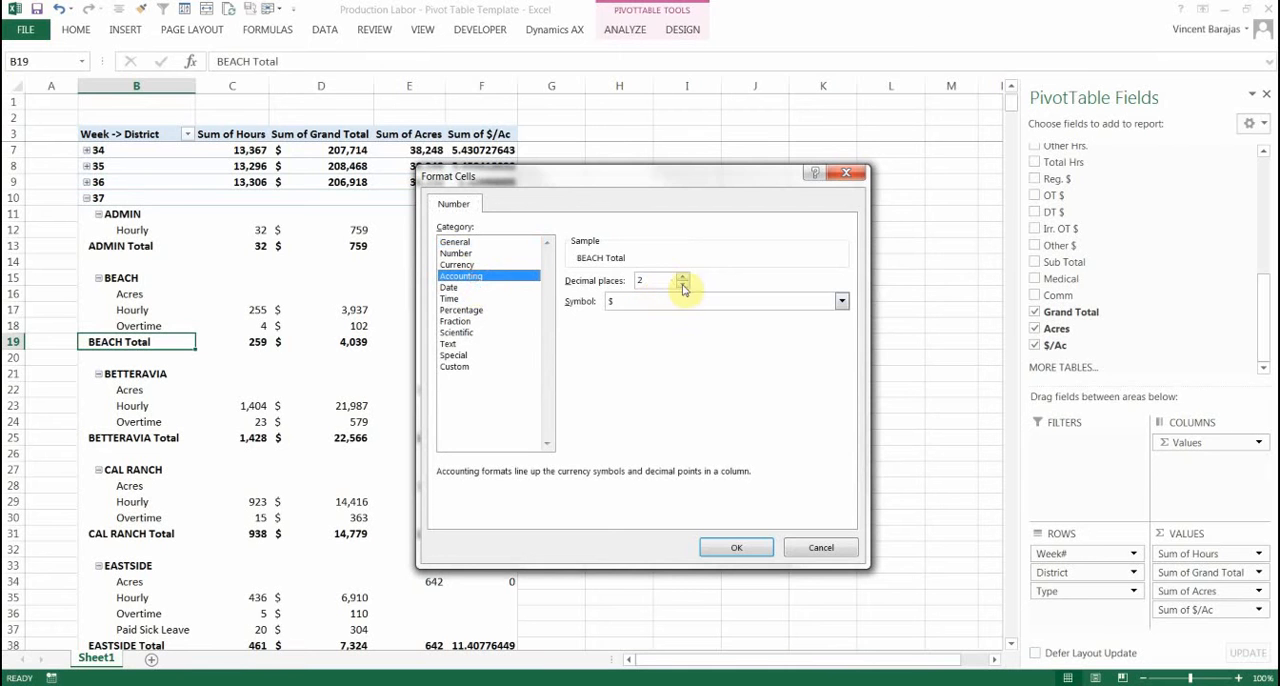
double_click(683, 285)
left_click(736, 549)
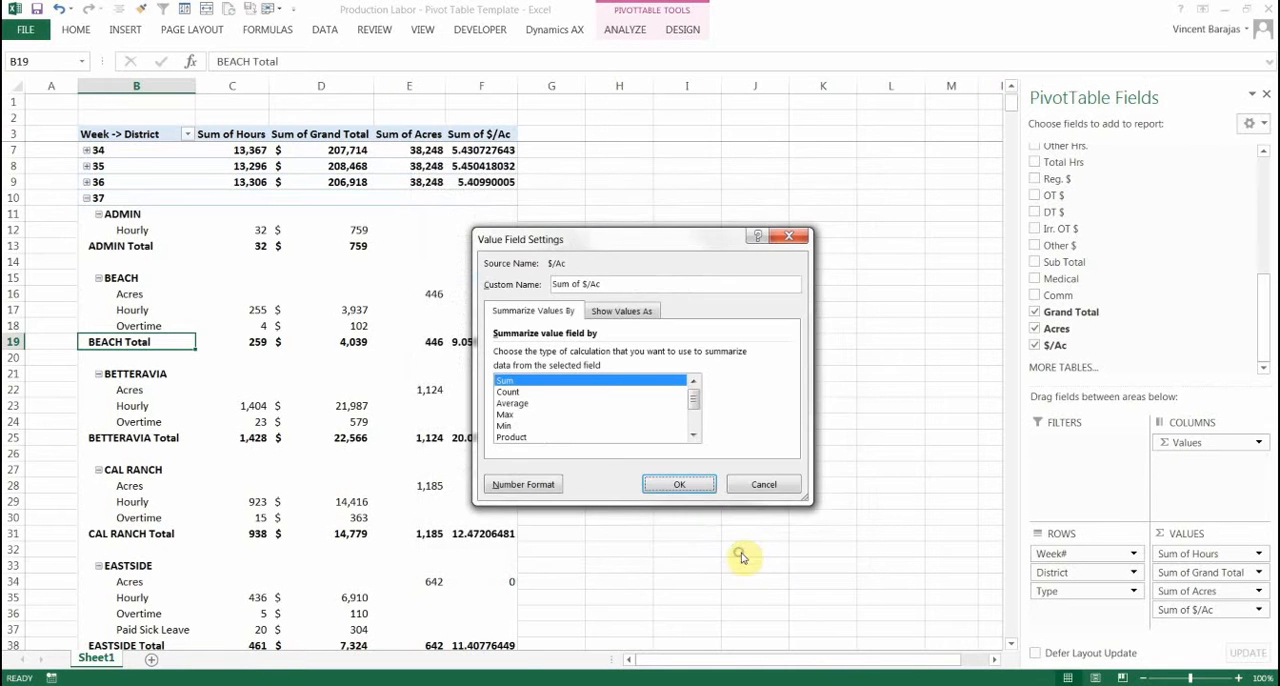
left_click(694, 488)
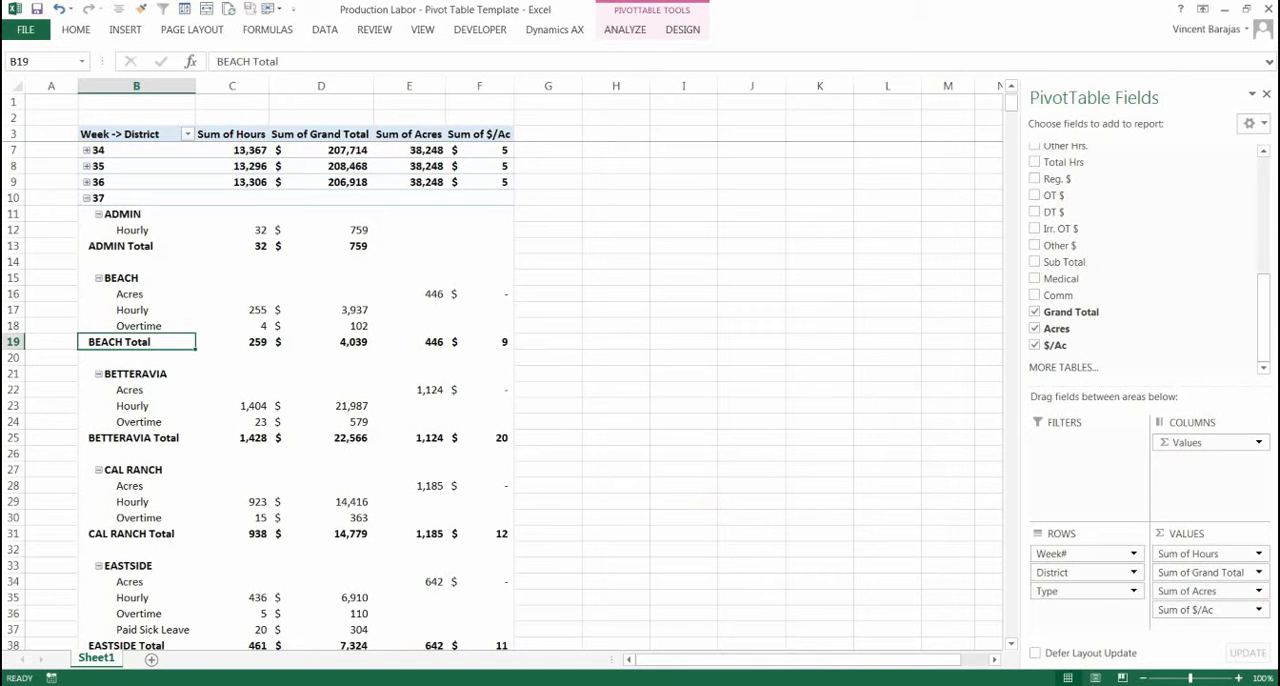
Set the Accounting format of the Sum of $/Ac value field to 2 decimal places
left_click(1245, 592)
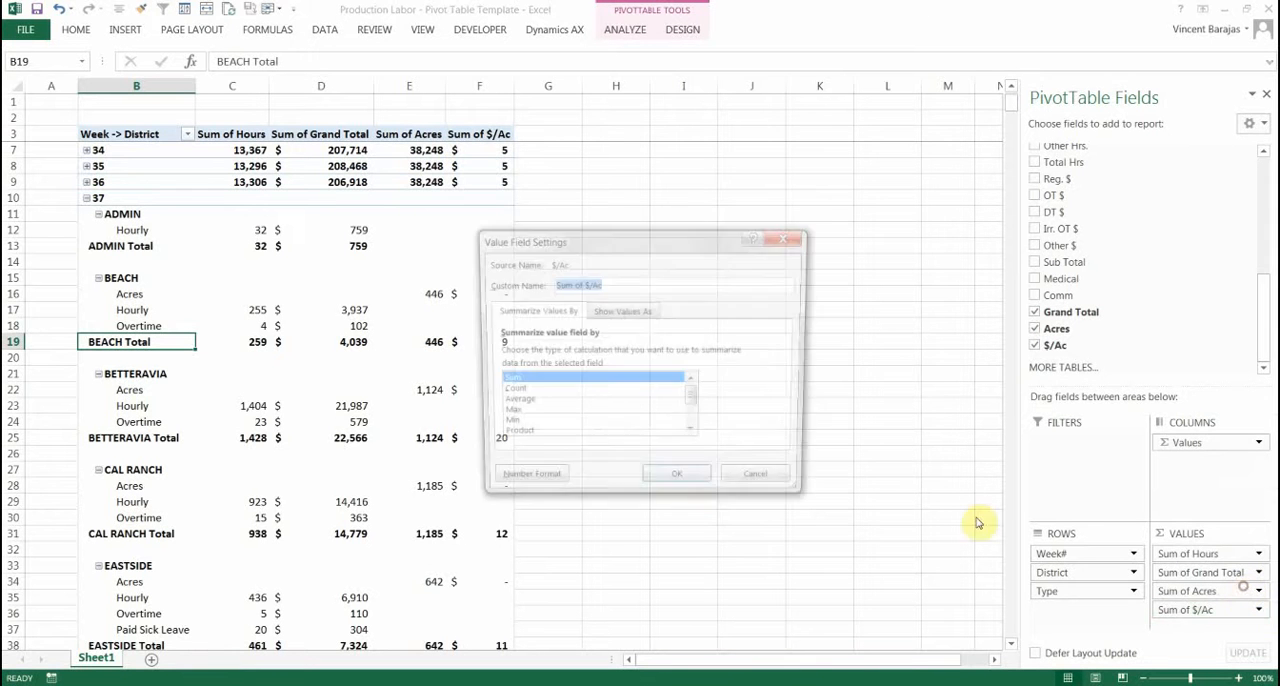
left_click(501, 480)
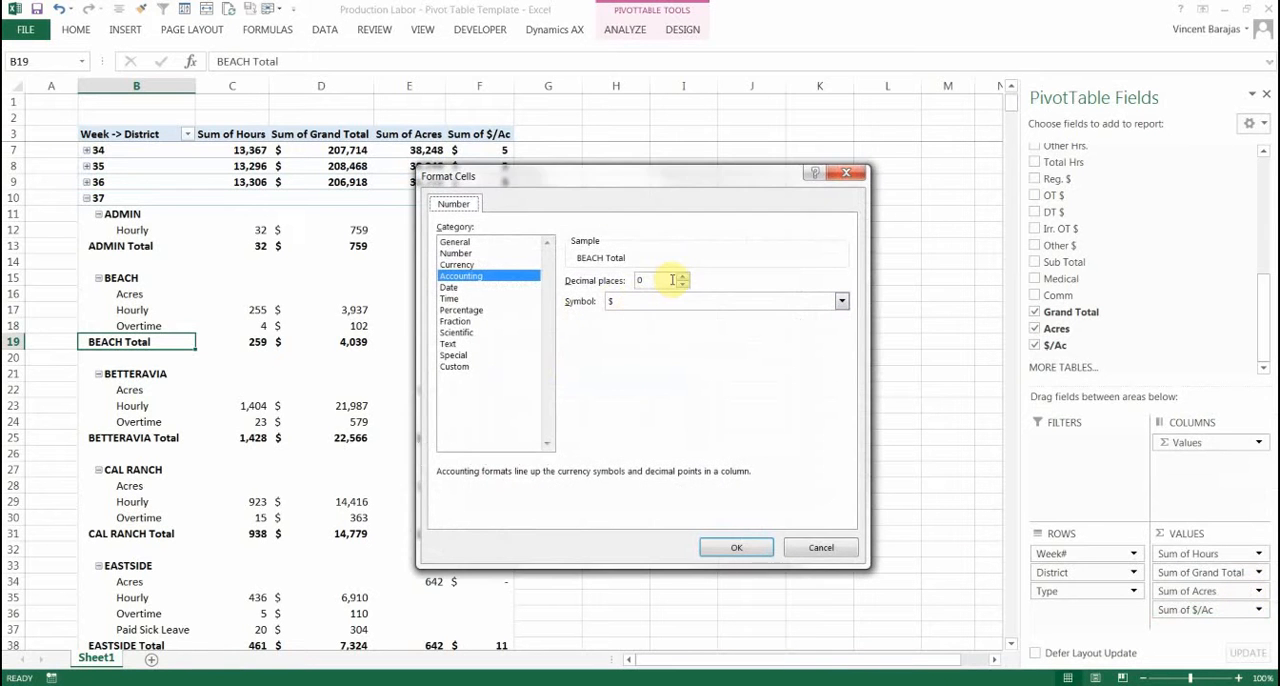
left_click(734, 546)
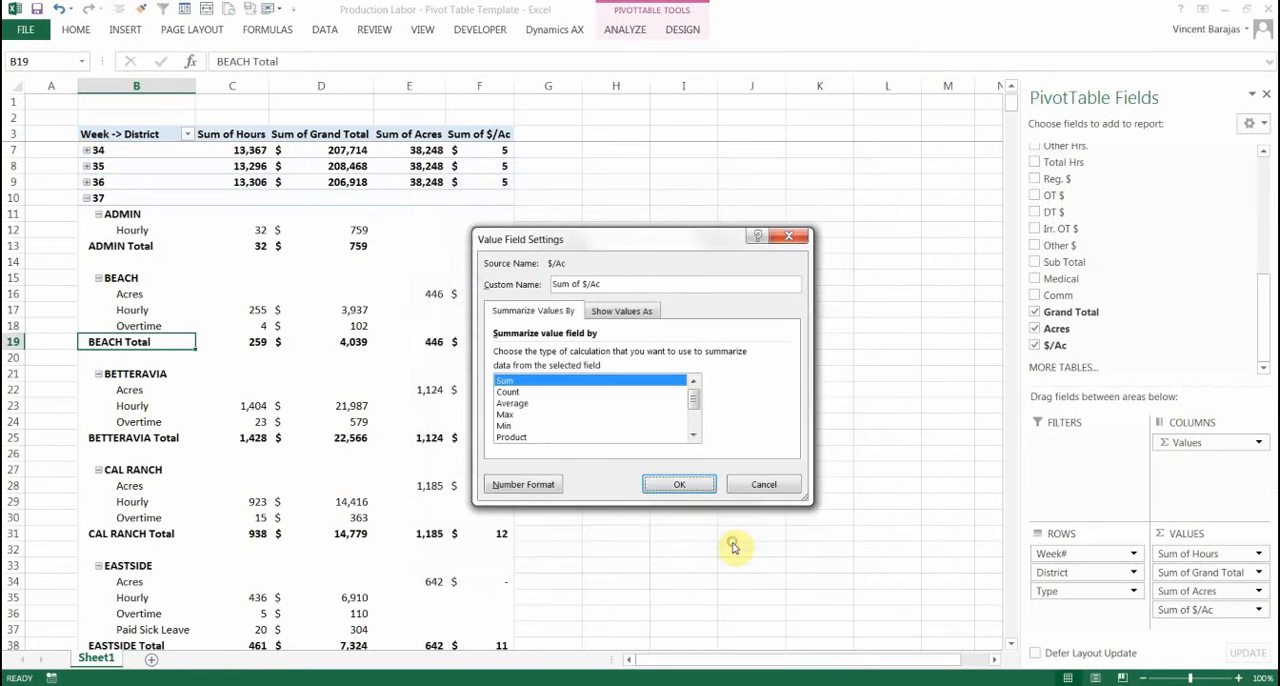
left_click(680, 486)
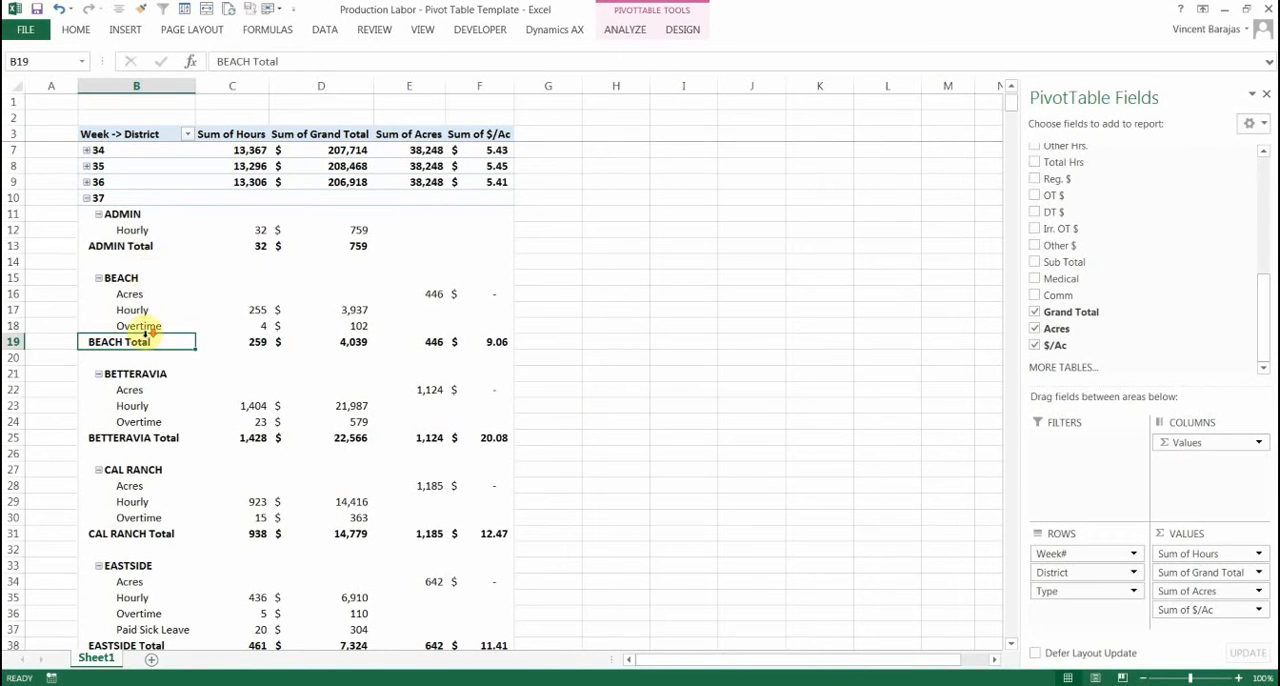
Look through the week 37 district totals and expand weeks 36, 35 and 34 to show their districts
scroll(129, 323, "down", 6)
scroll(233, 307, "down", 14)
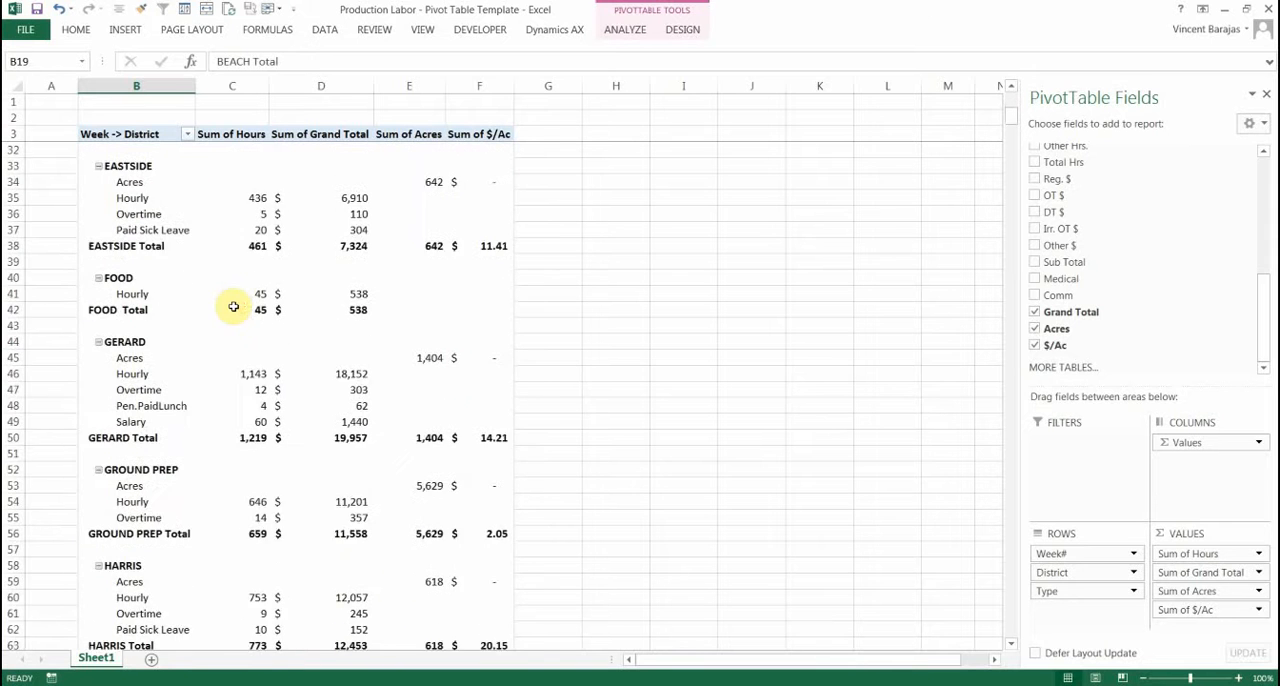
scroll(233, 307, "down", 12)
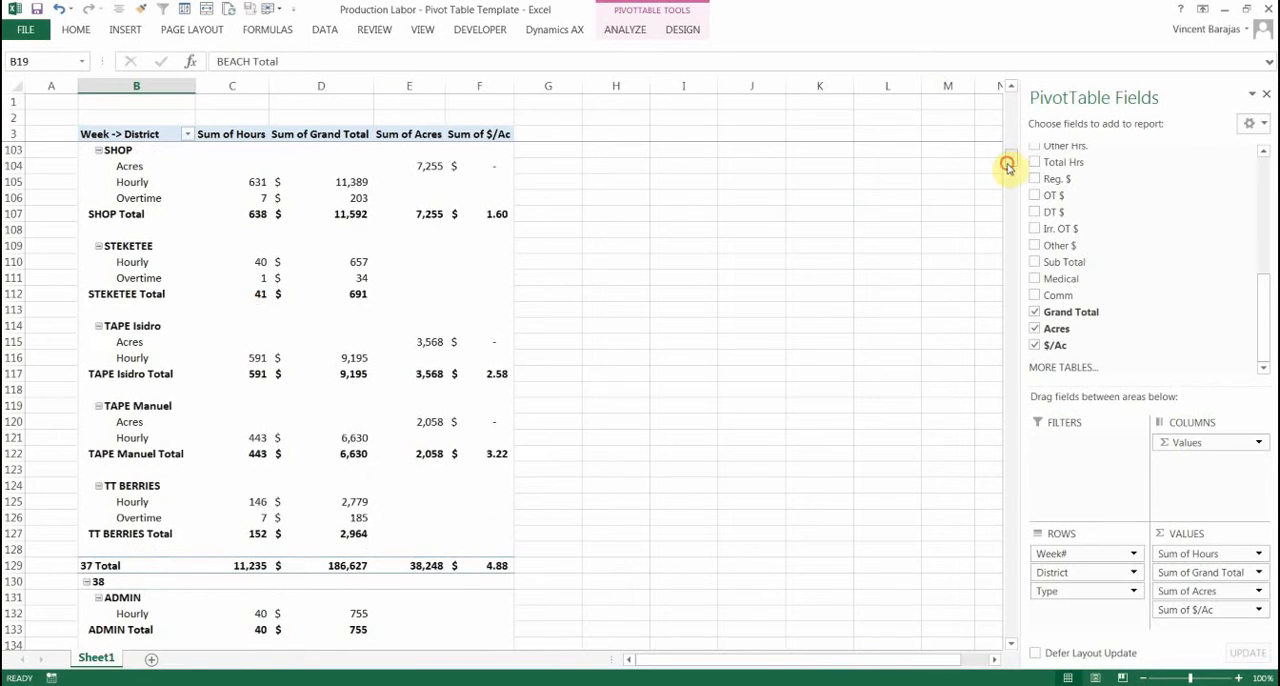
left_click_drag(1011, 162, 1010, 80)
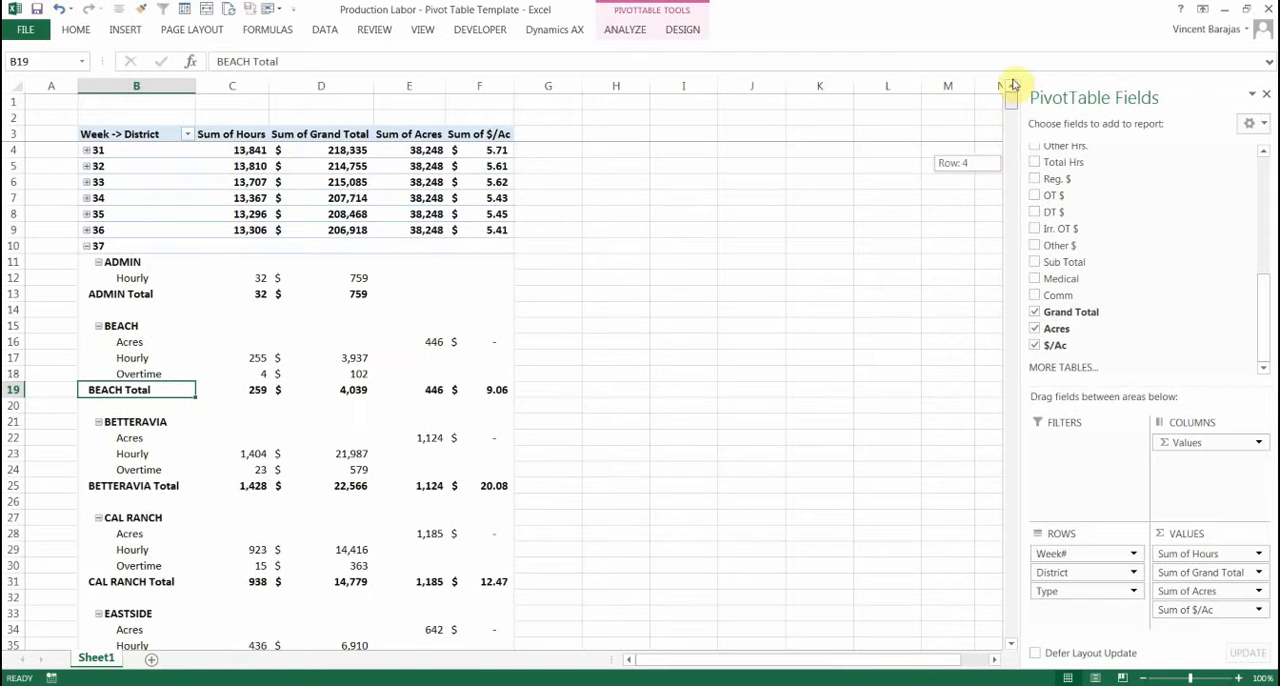
left_click(111, 150)
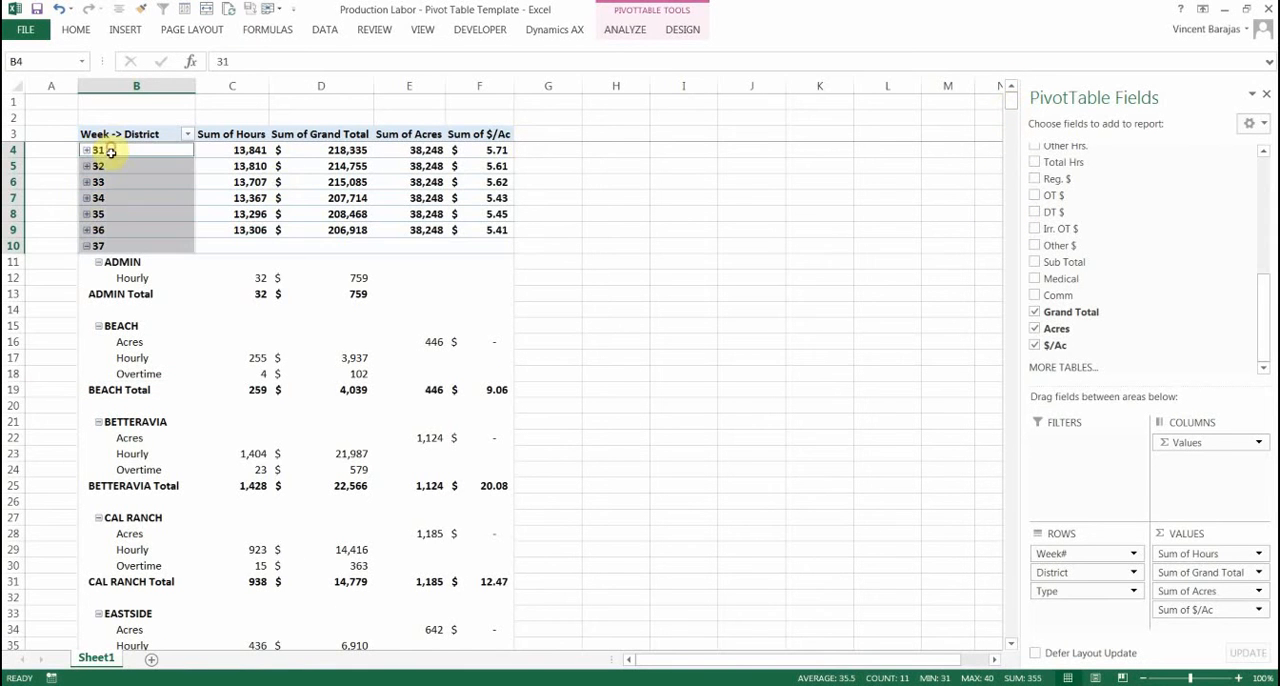
left_click(85, 230)
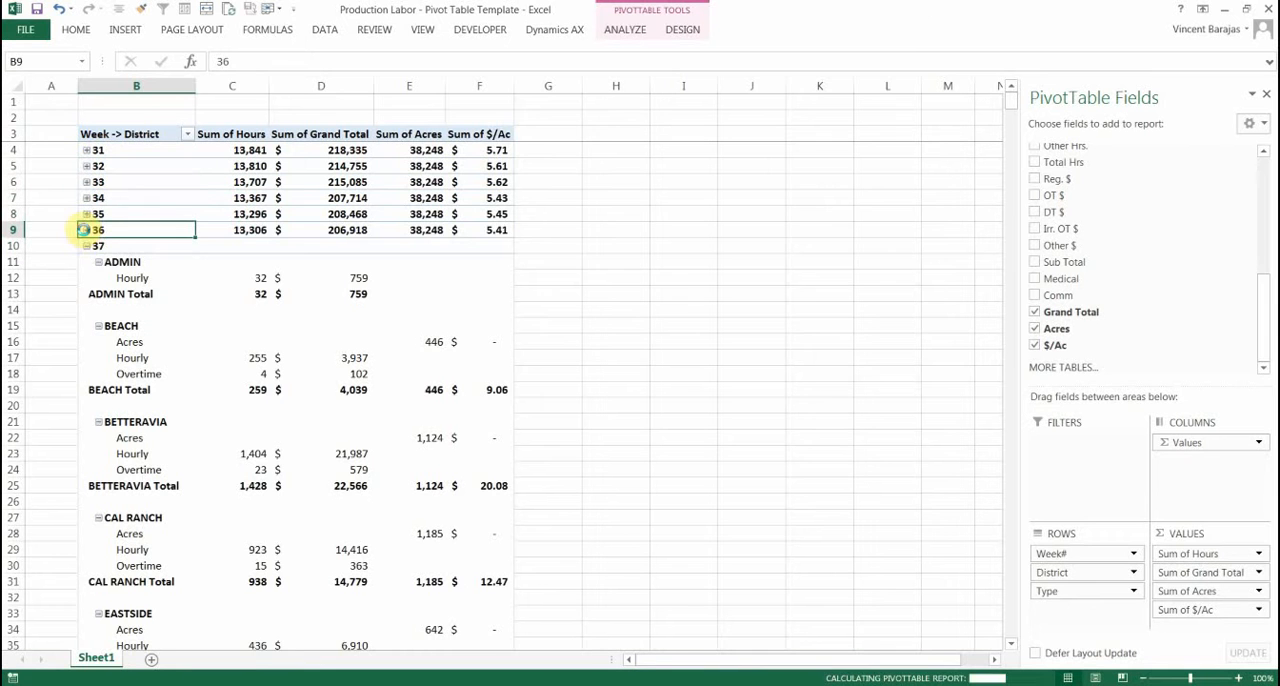
left_click(85, 213)
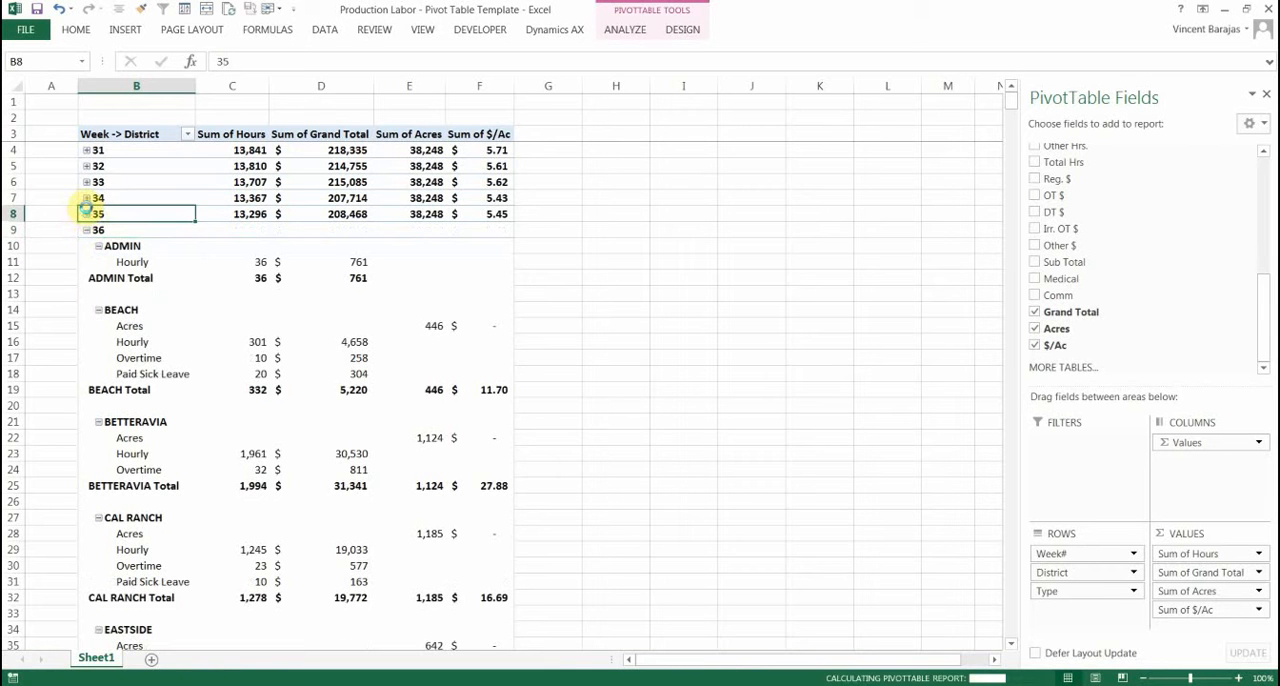
left_click(85, 197)
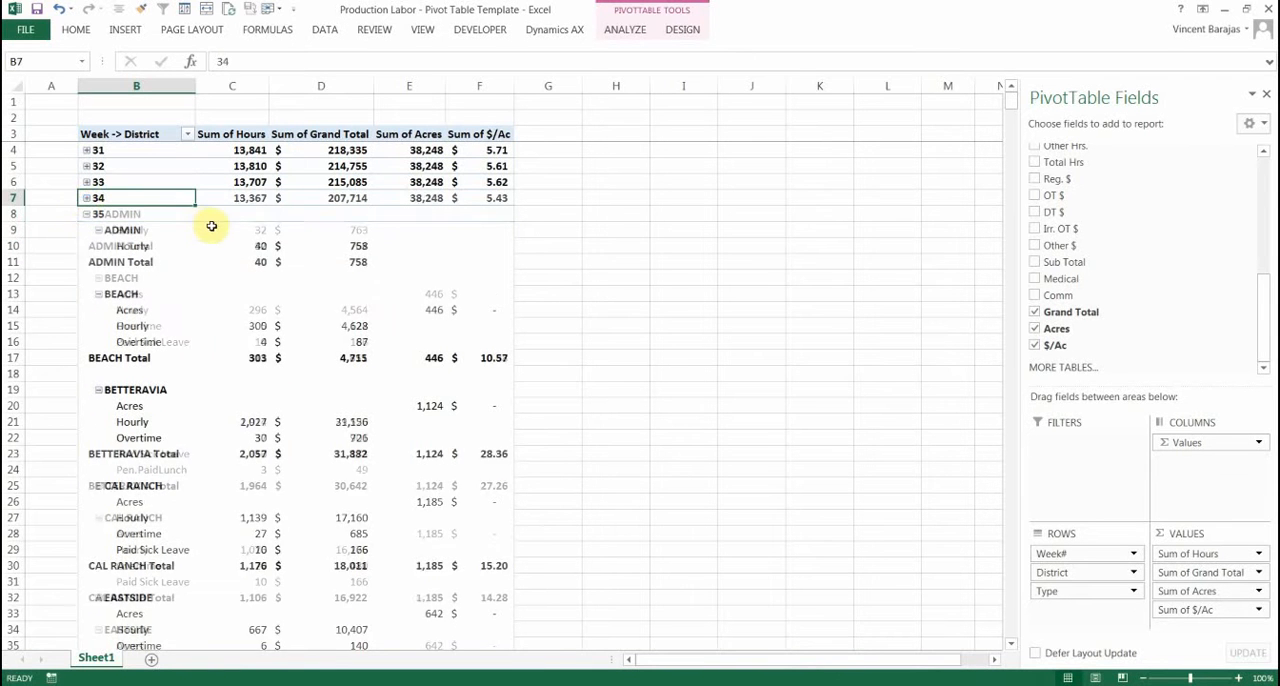
Filter District to exclude ADMIN, FOOD, HAULING, LAB, PCA, PLANTING, SHOP, SPLAT, STEKETEE, TAPE Isidro, TAPE Manuel, TT BERRIES and UNKNOWN
left_click(120, 216)
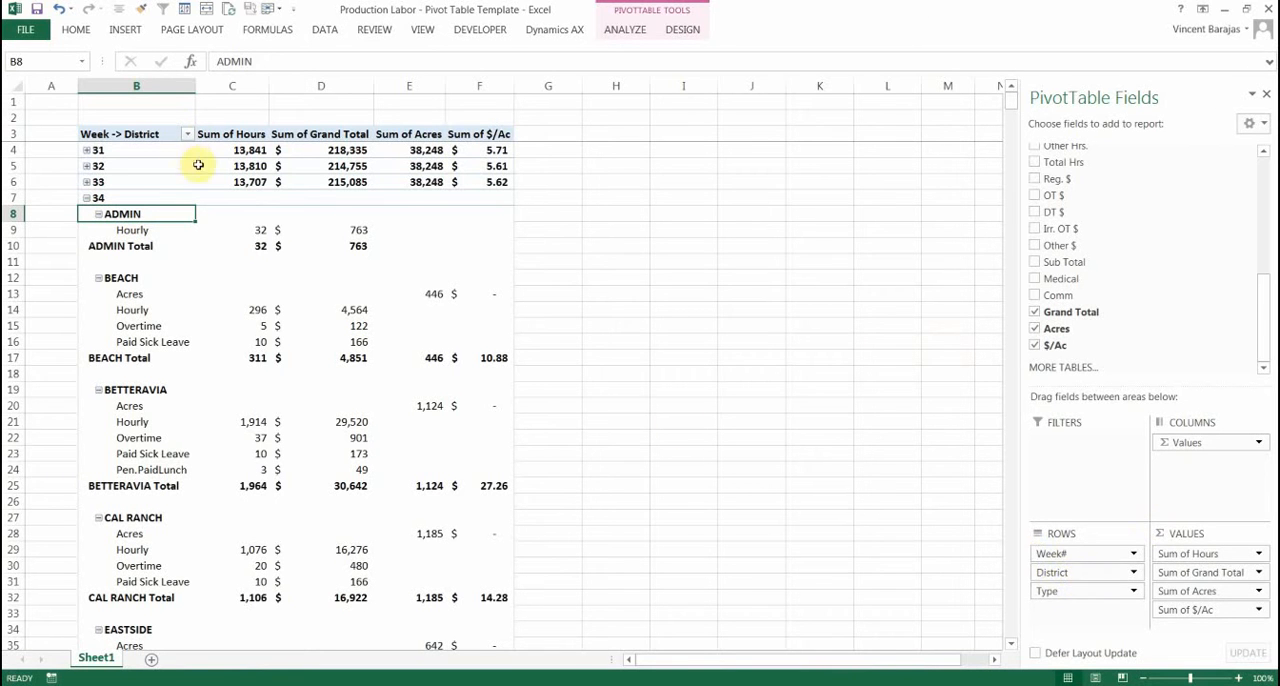
left_click(188, 134)
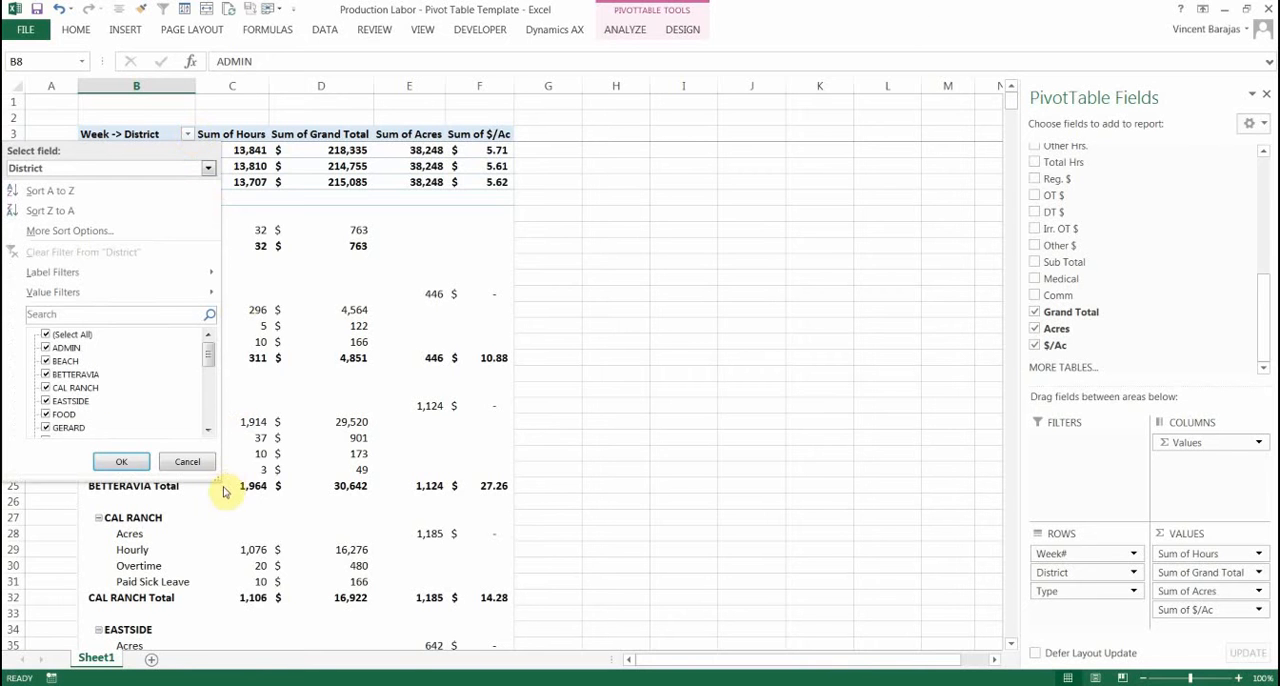
left_click_drag(242, 506, 374, 684)
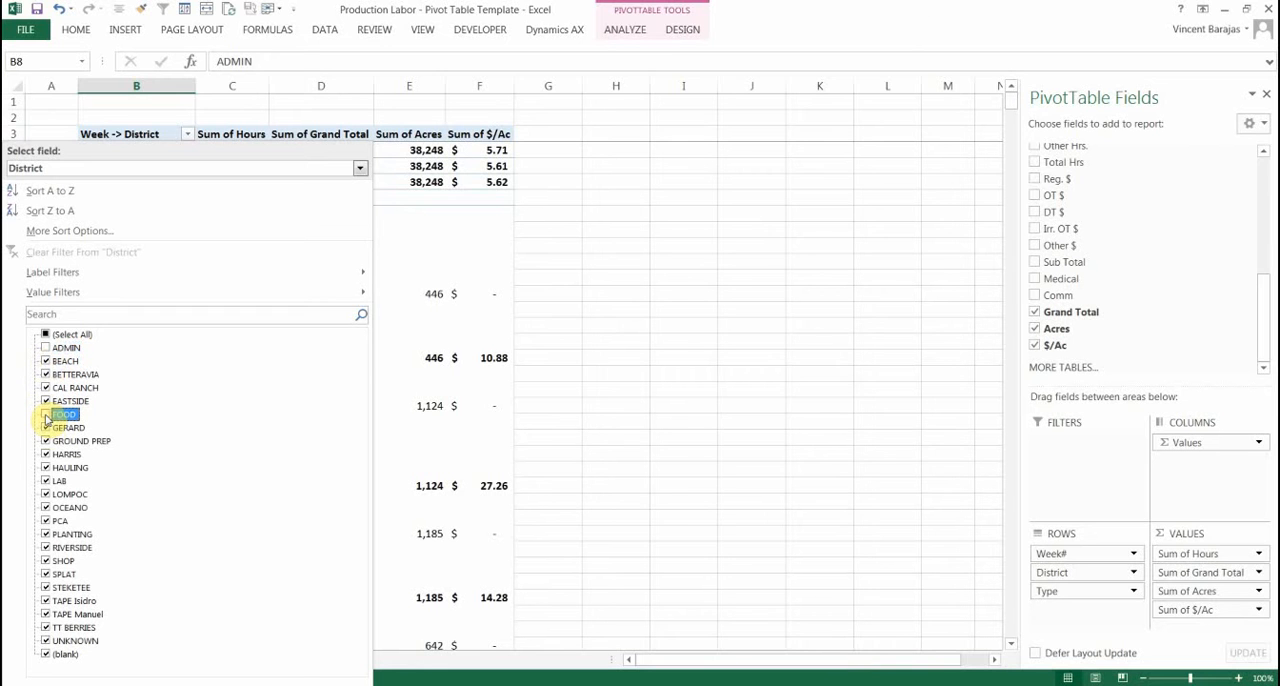
left_click(45, 467)
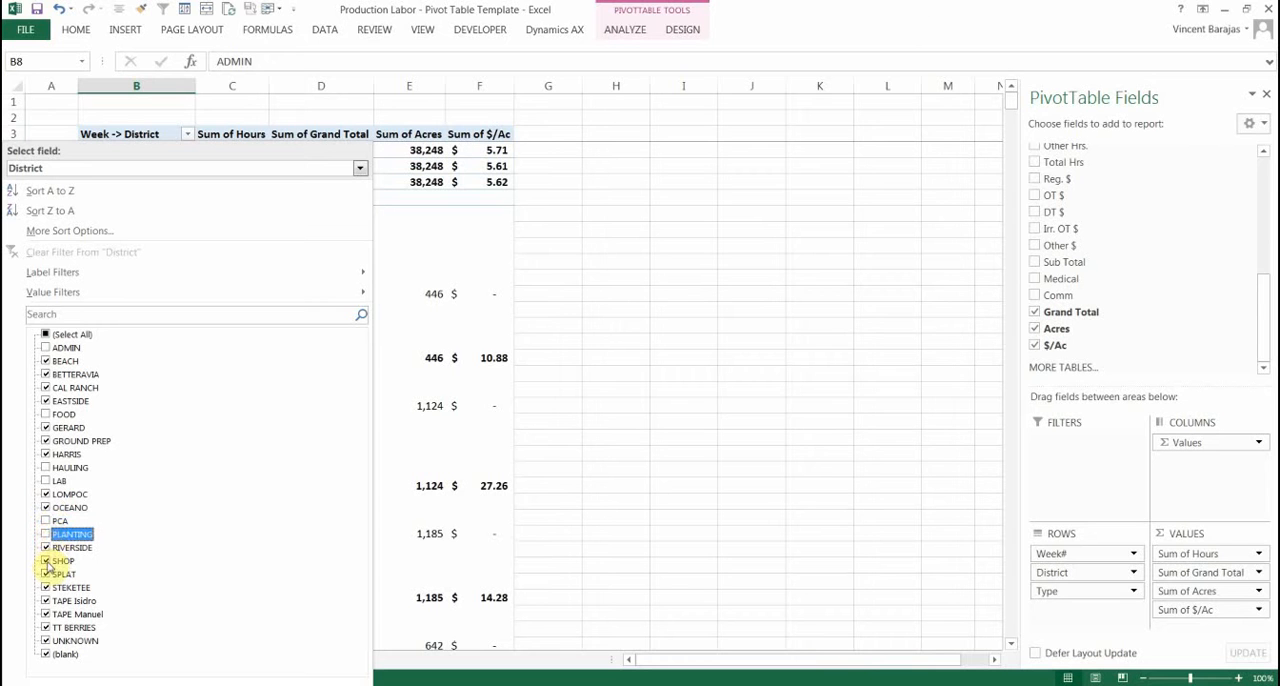
left_click(46, 562)
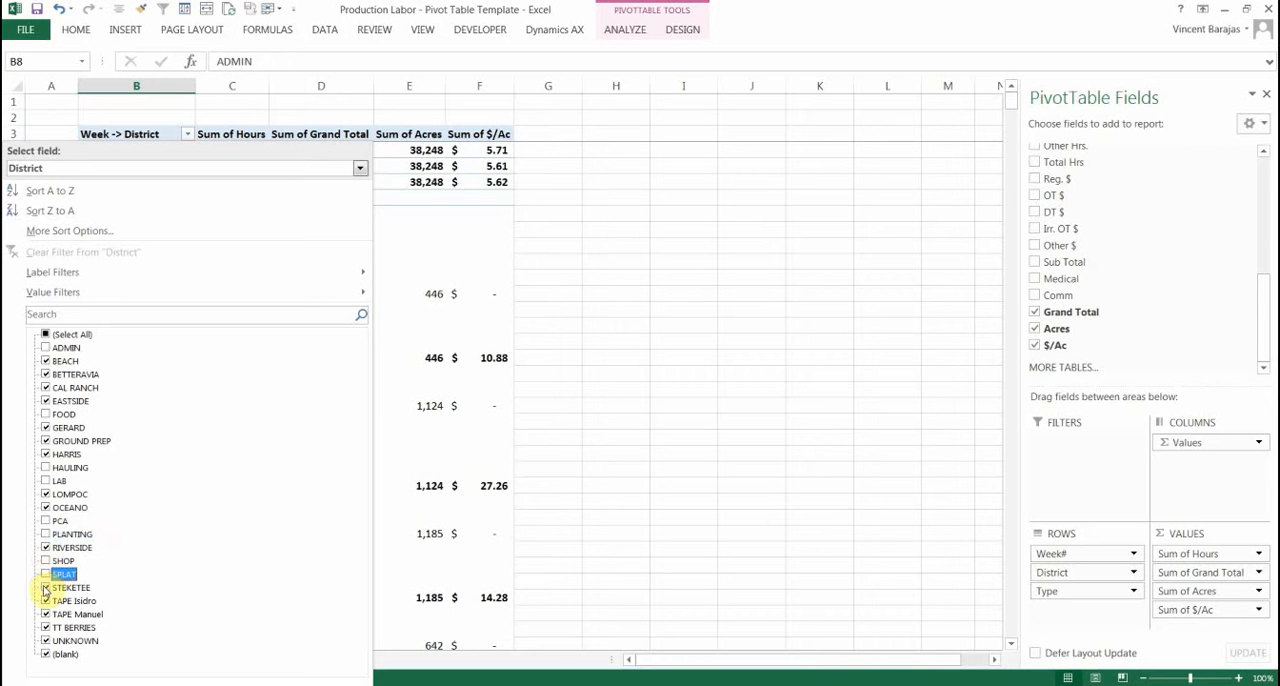
left_click(45, 601)
left_click(43, 614)
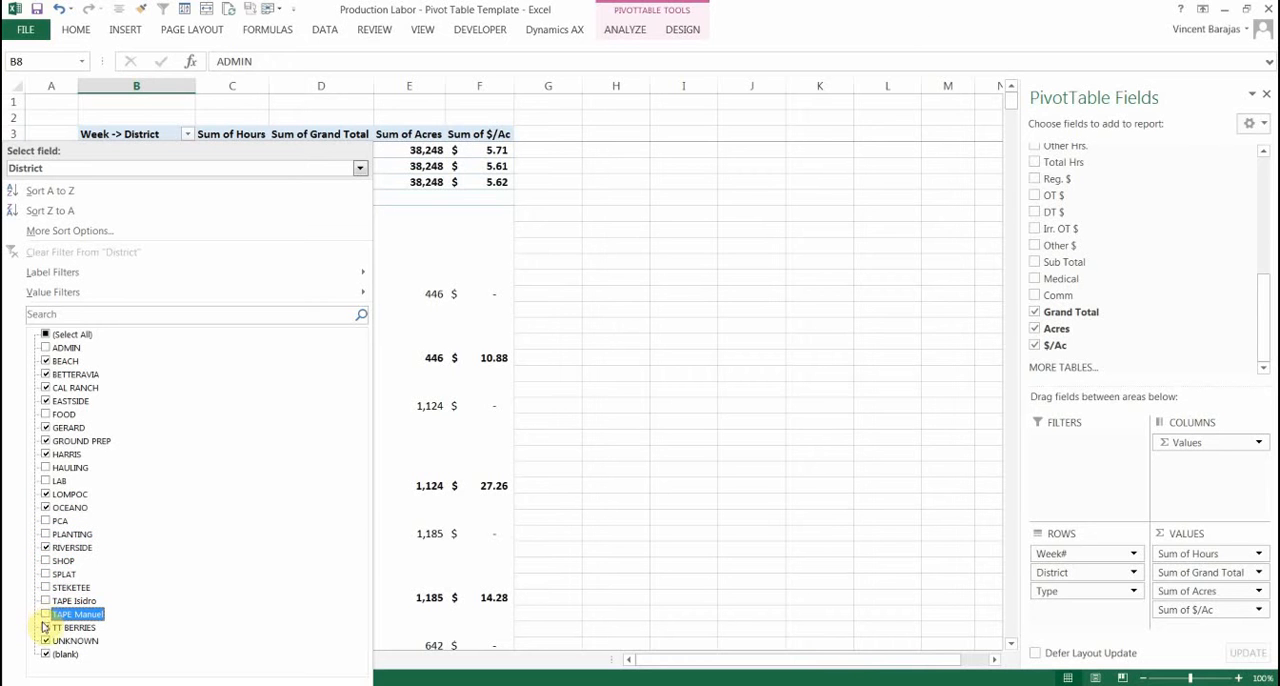
left_click(46, 628)
left_click(46, 641)
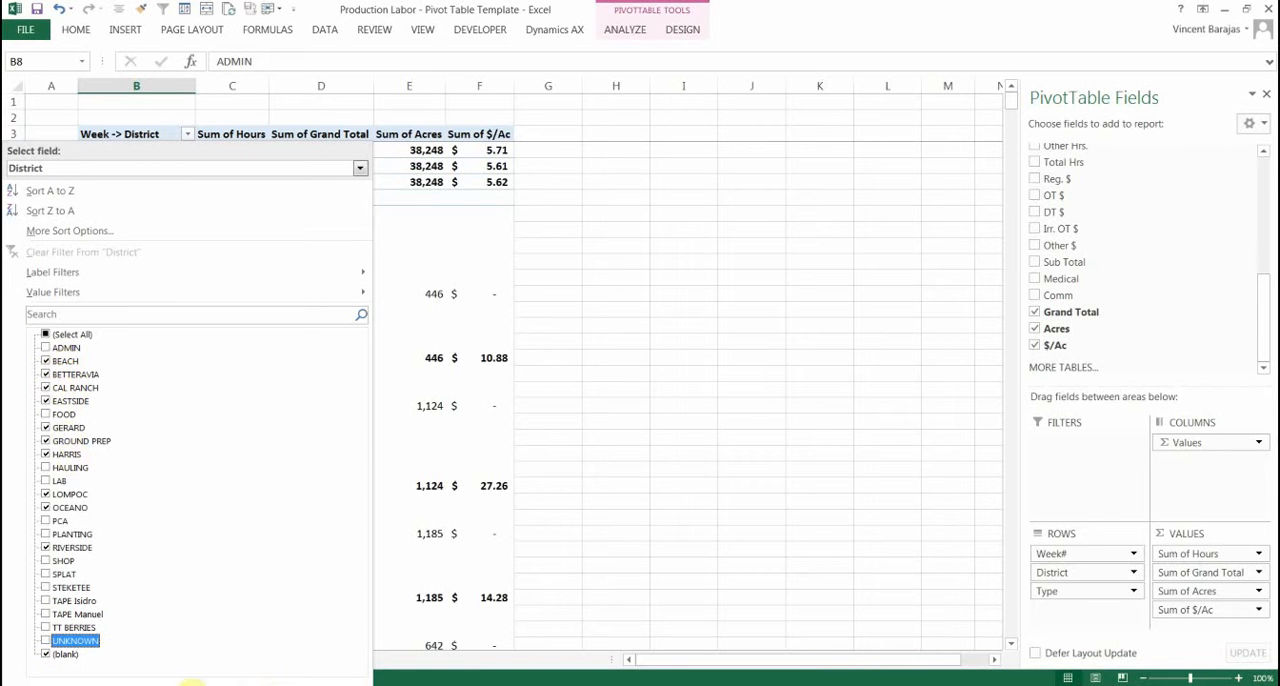
left_click(265, 684)
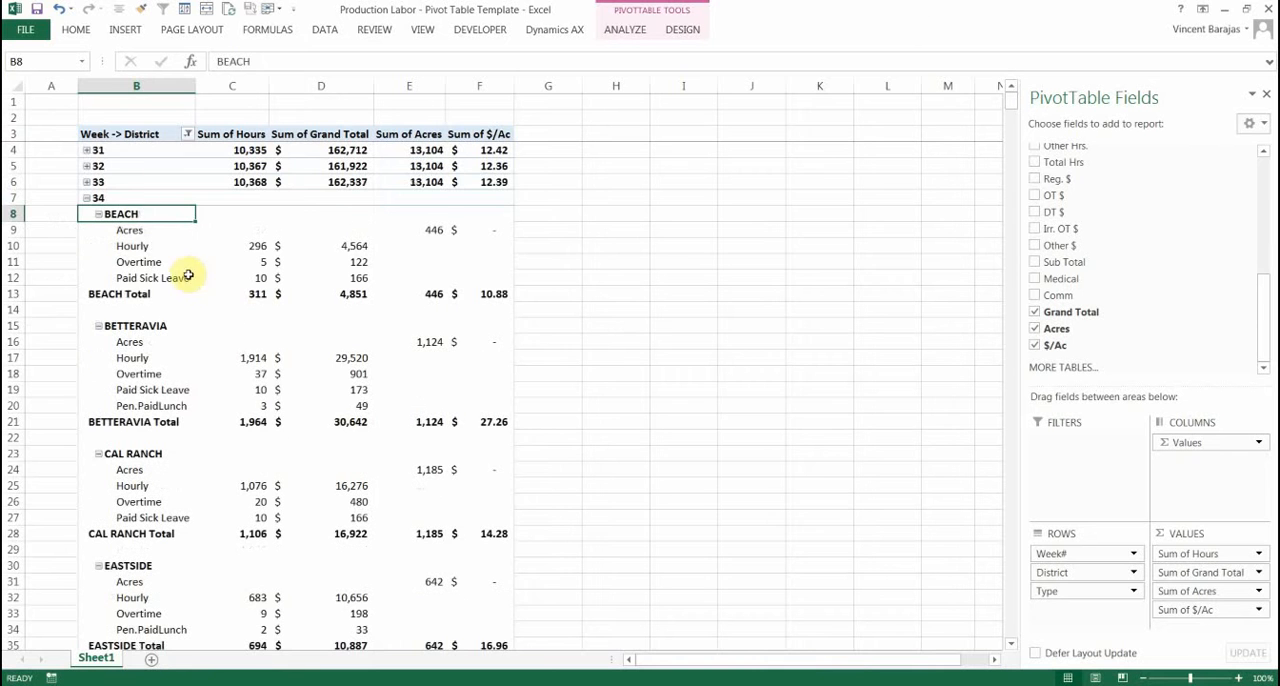
Collapse weeks 35 through 40 and the (blank) week group in the pivot table
scroll(617, 381, "down", 4)
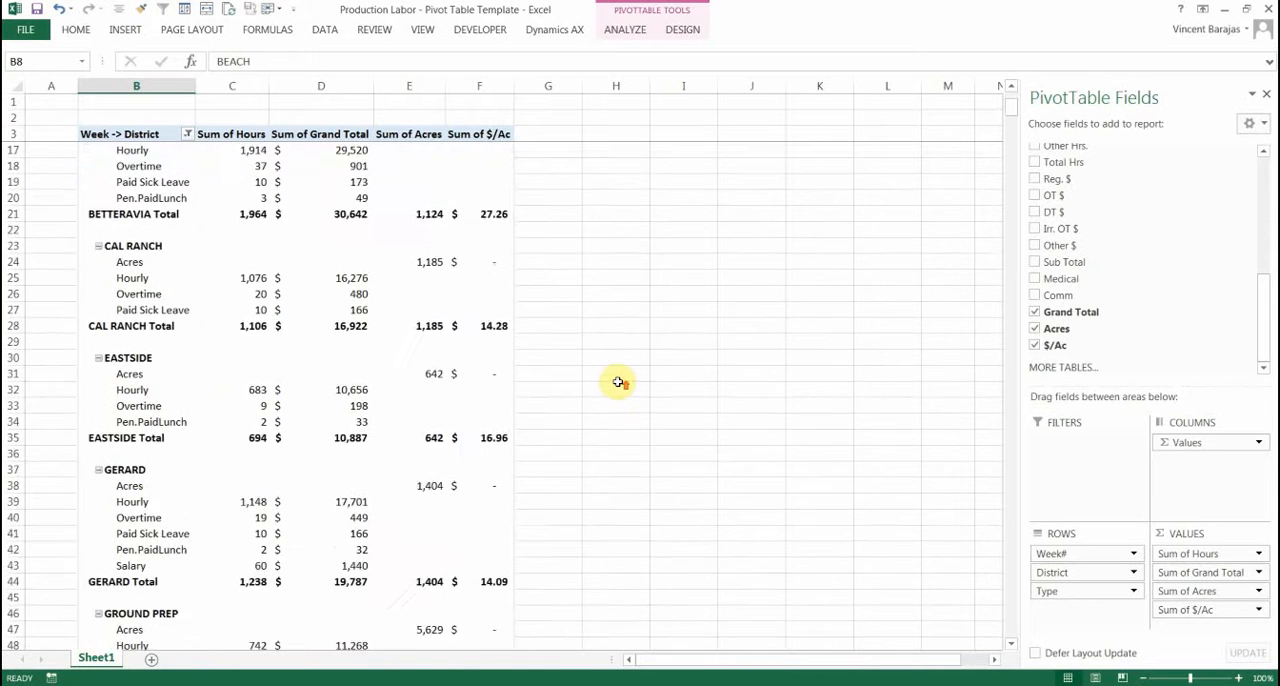
scroll(617, 381, "up", 4)
scroll(368, 379, "down", 8)
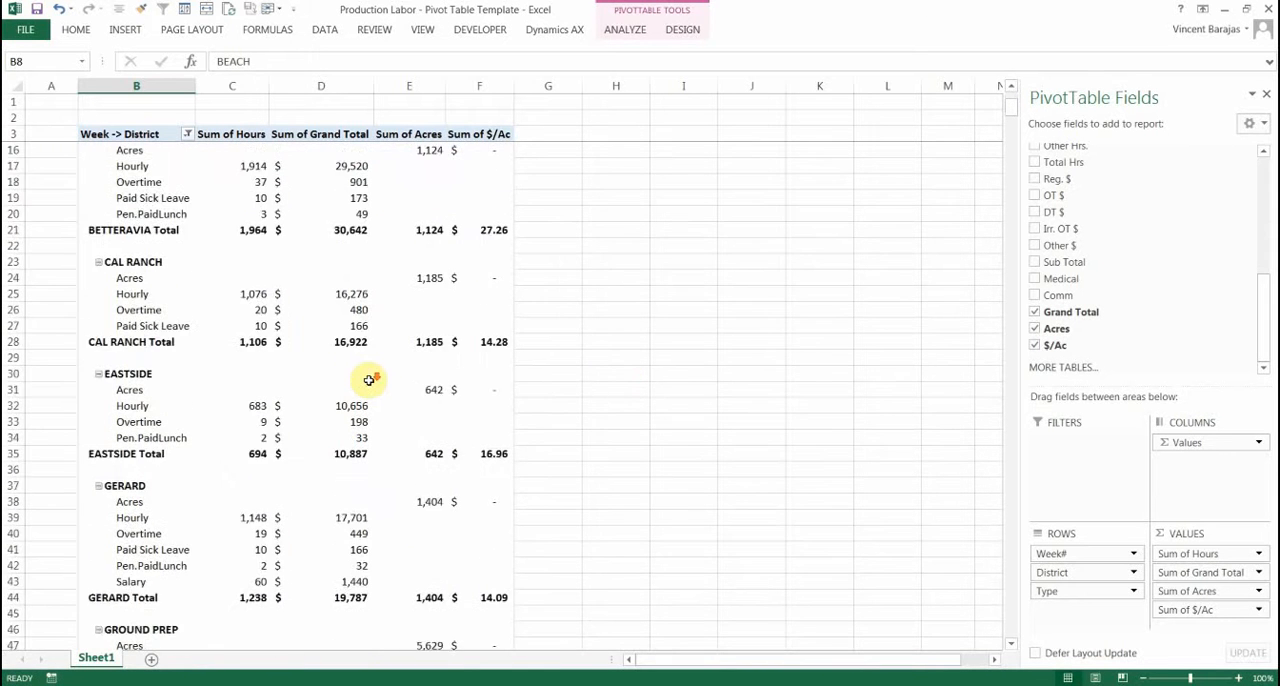
scroll(368, 379, "down", 11)
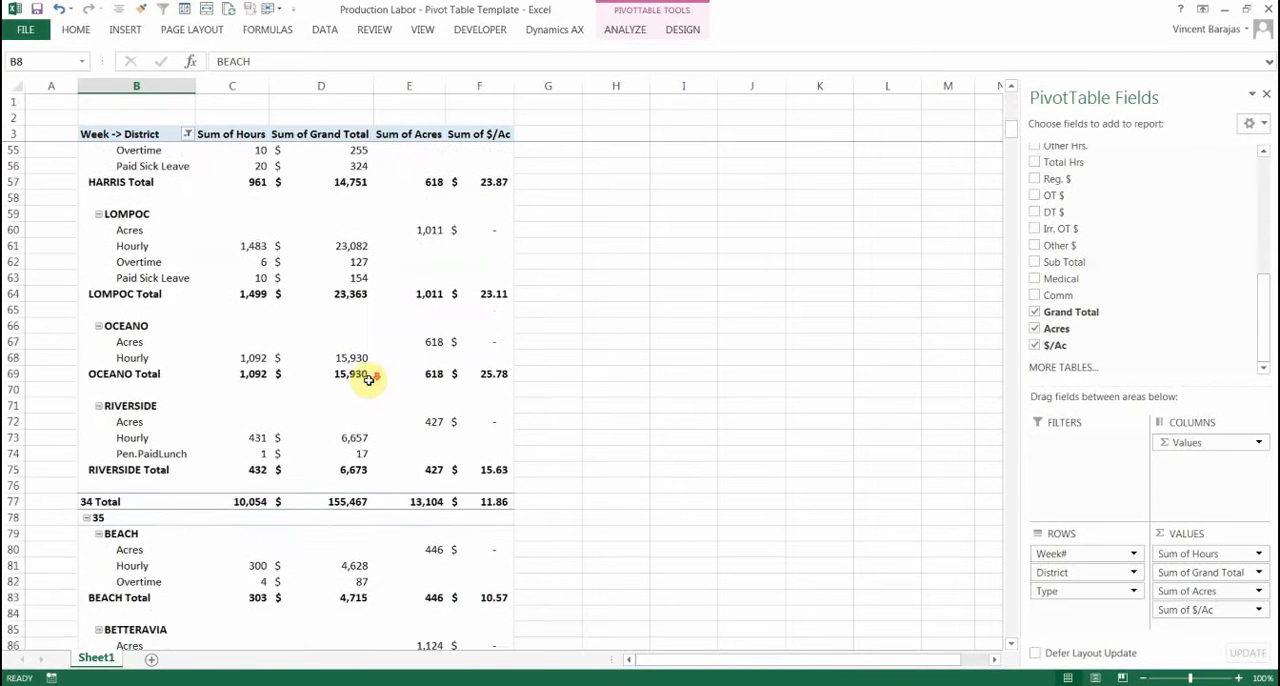
left_click(86, 406)
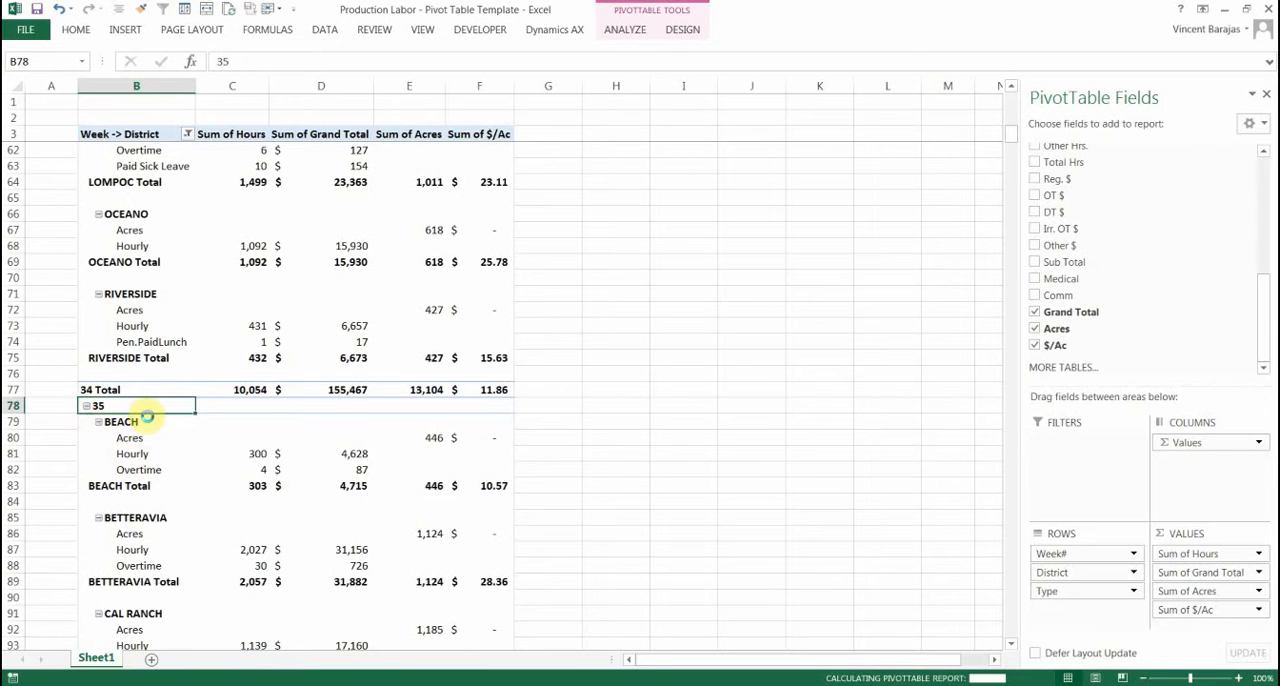
left_click(86, 423)
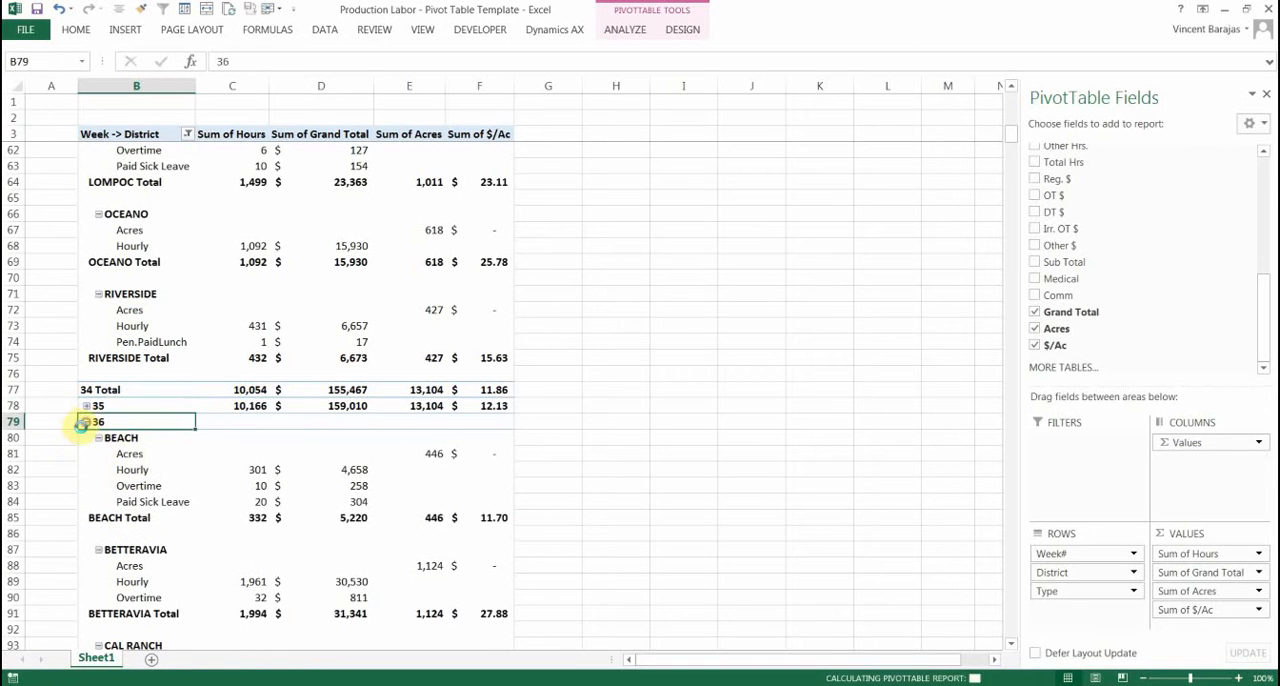
left_click(86, 422)
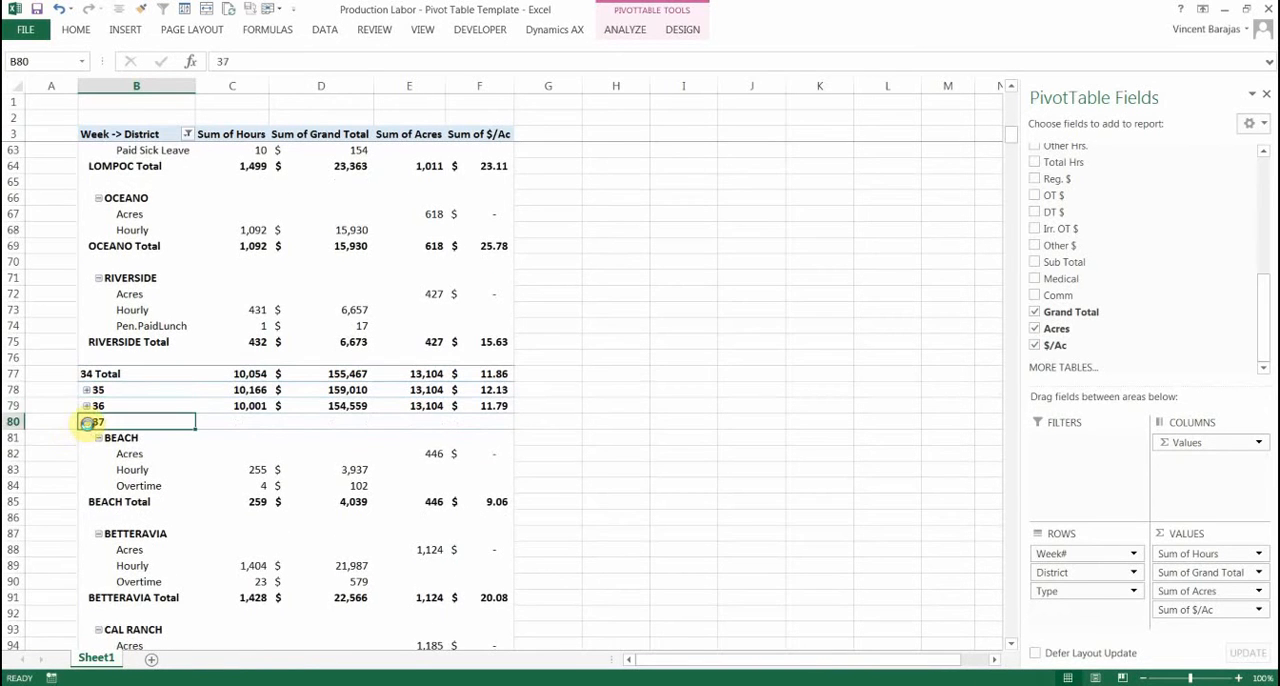
left_click(86, 438)
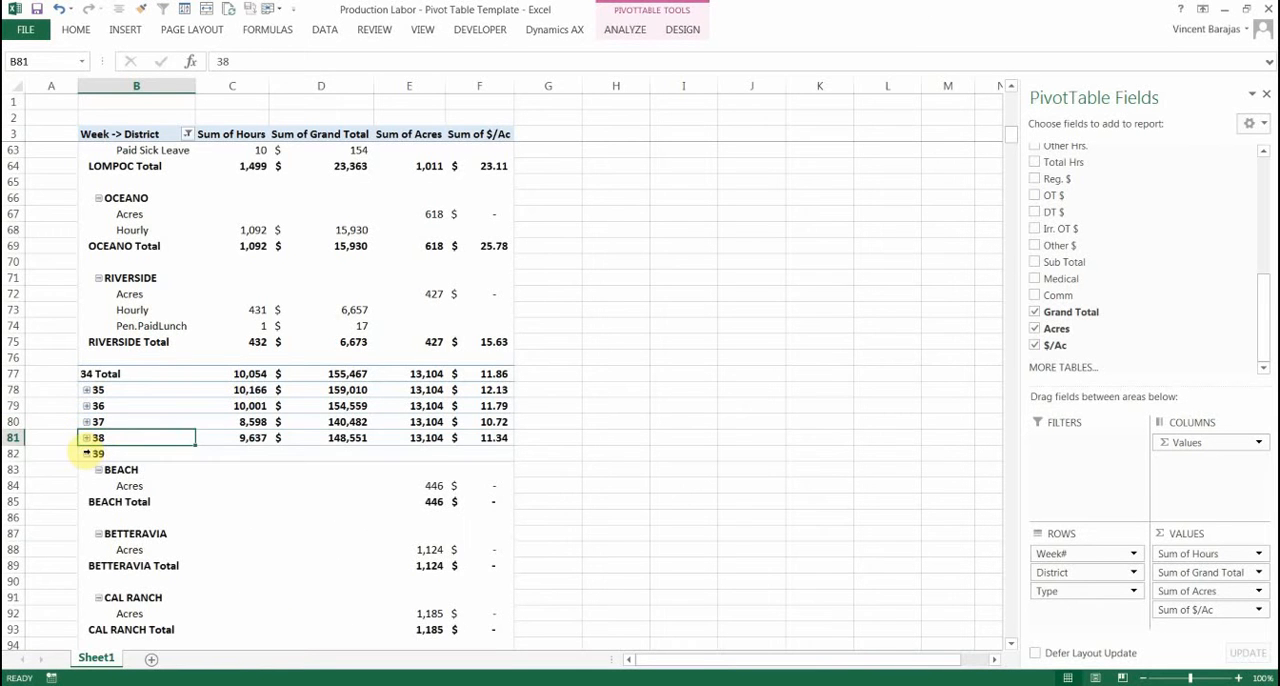
left_click(86, 454)
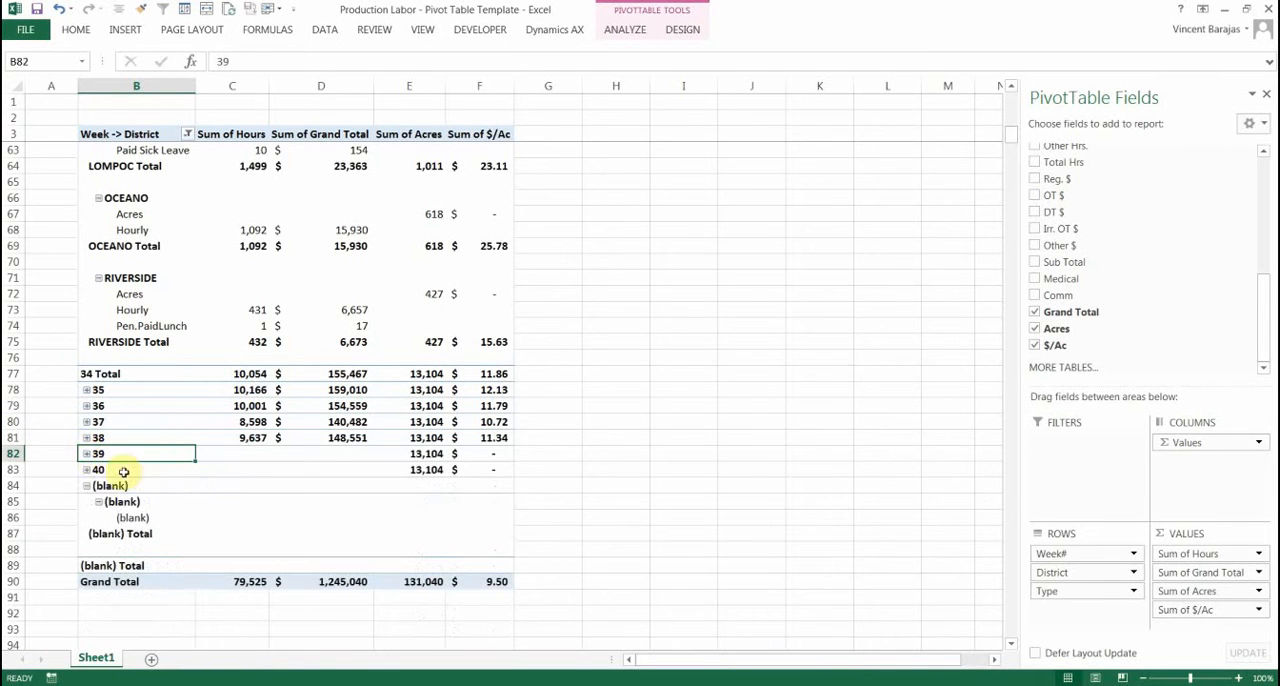
left_click(86, 487)
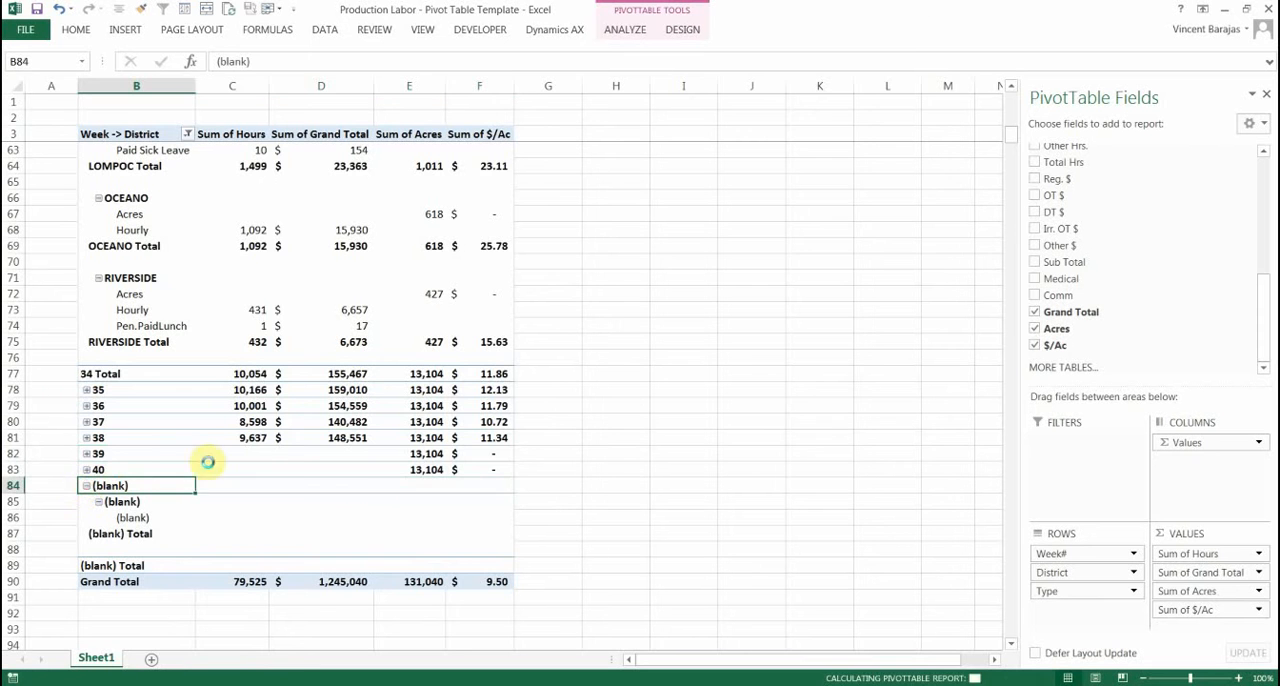
Check the filter options of the Type and Week# row fields without changing them
scroll(257, 454, "up", 11)
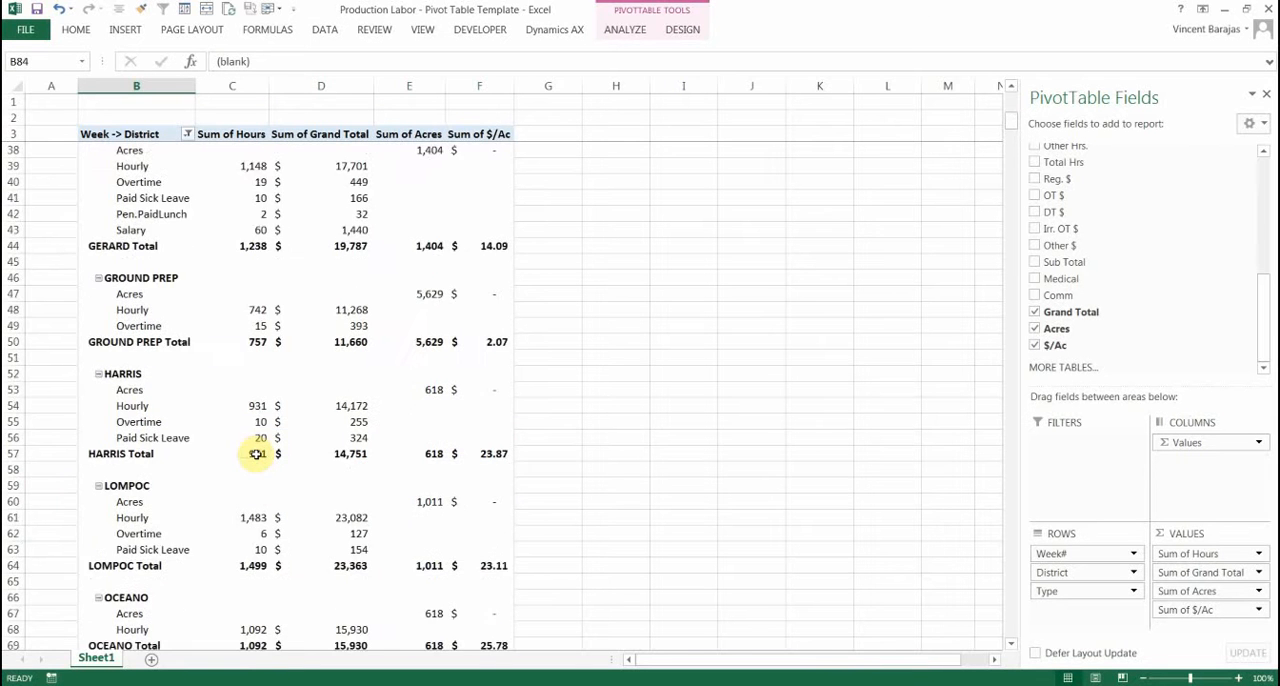
scroll(137, 325, "up", 6)
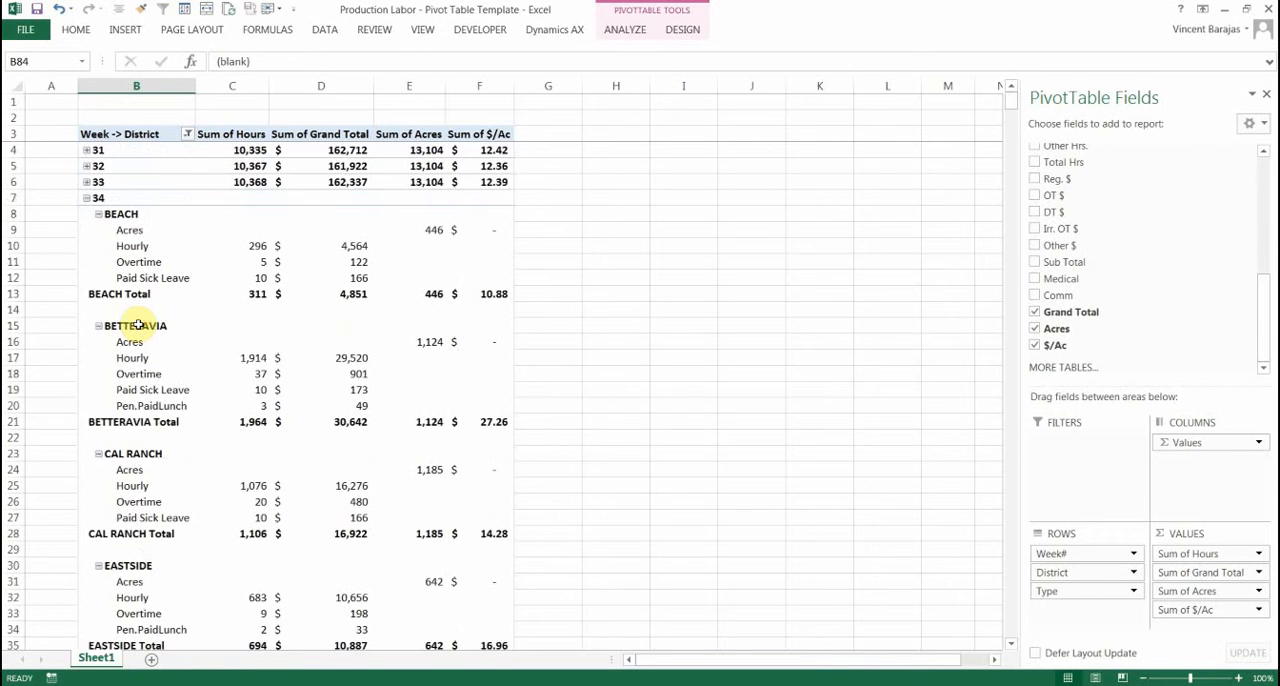
left_click(130, 232)
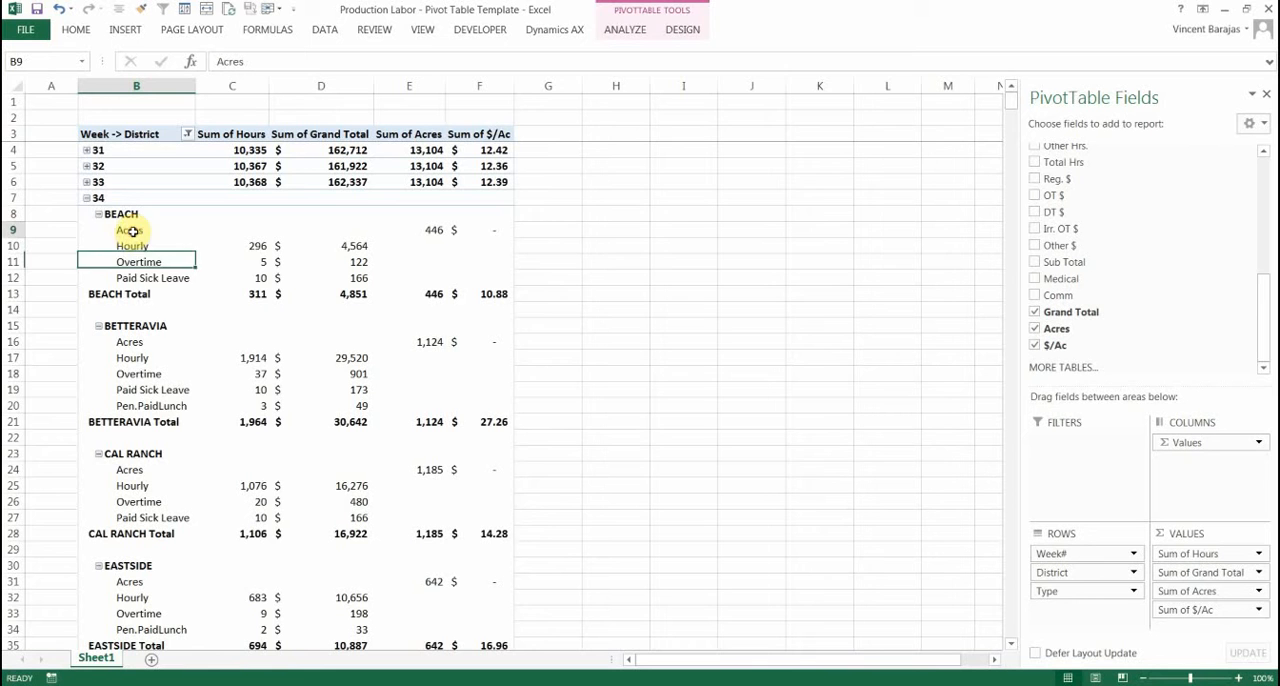
left_click(186, 133)
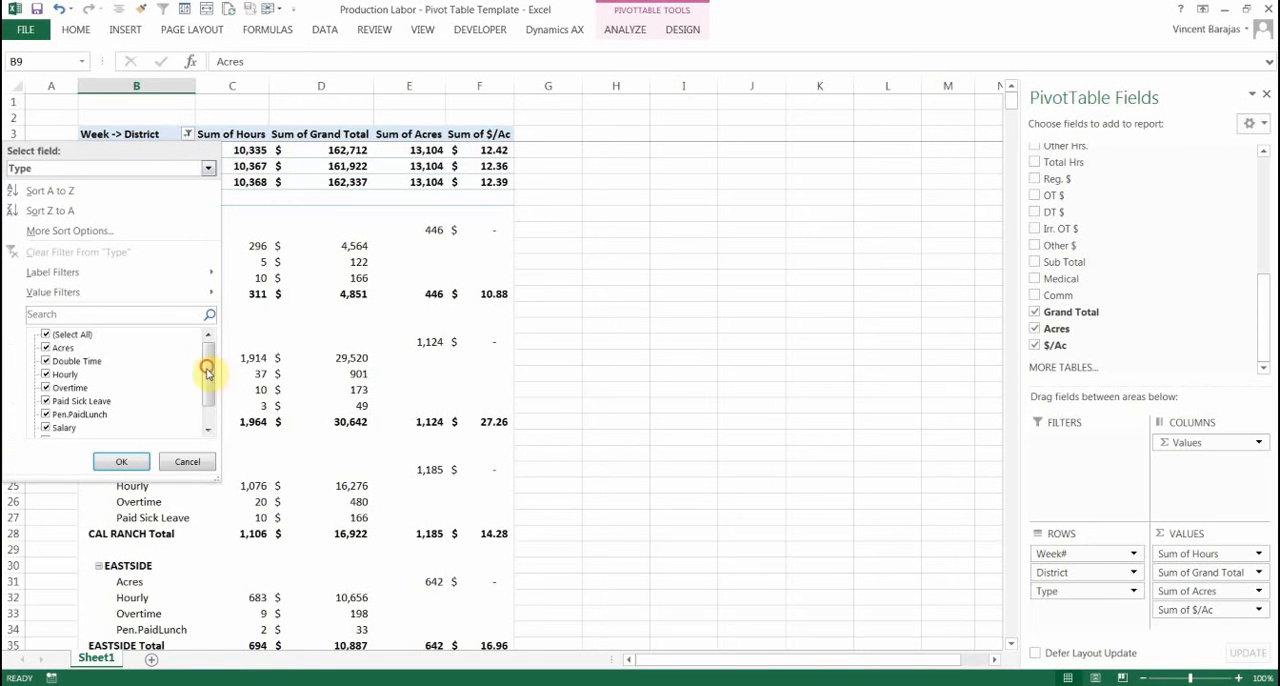
left_click(187, 461)
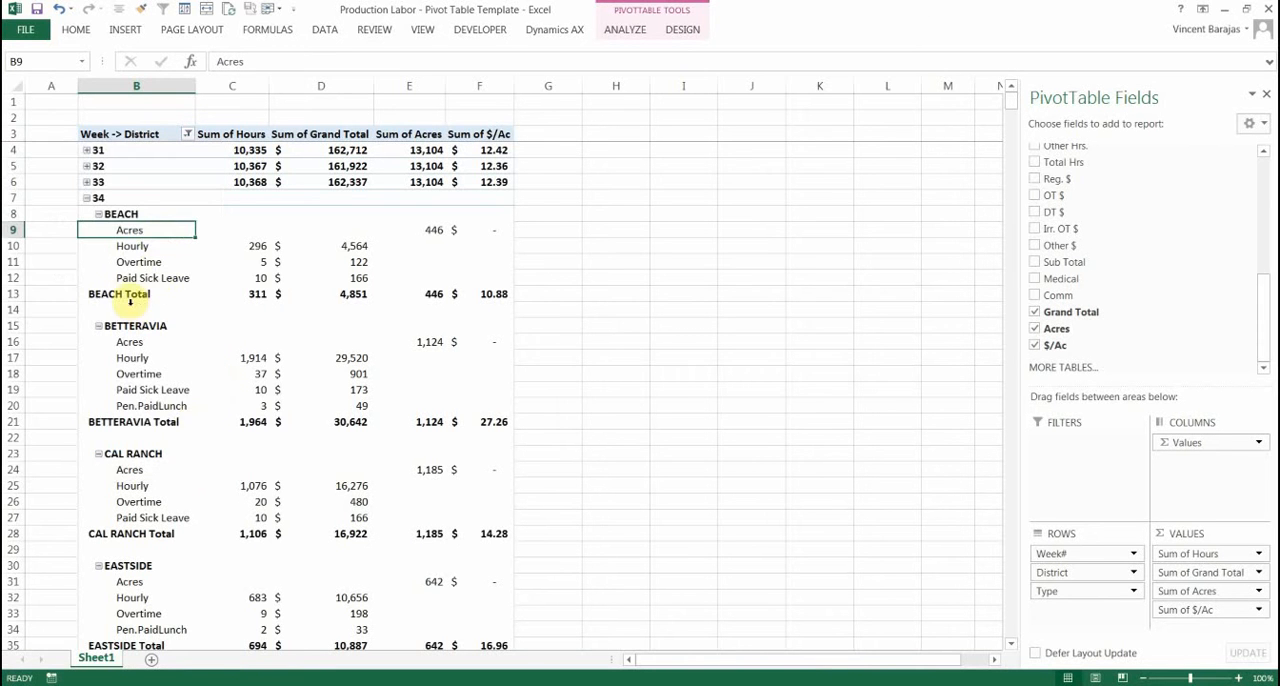
left_click(113, 181)
left_click(187, 133)
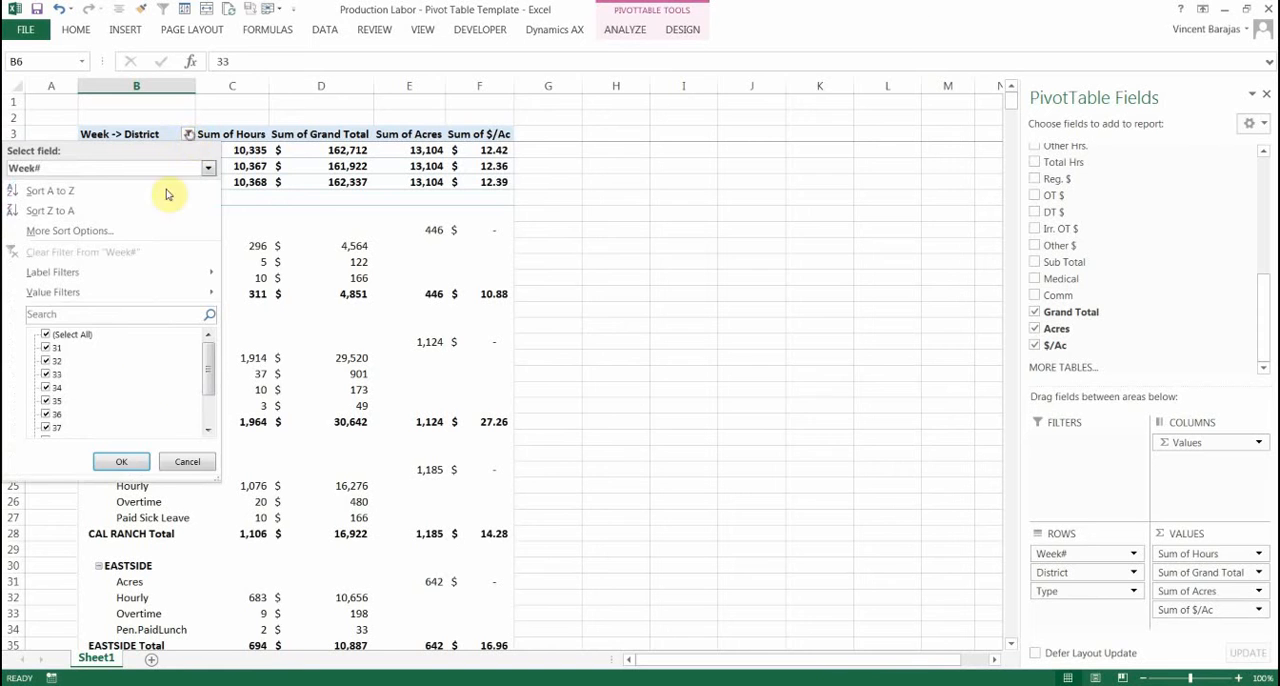
left_click(186, 462)
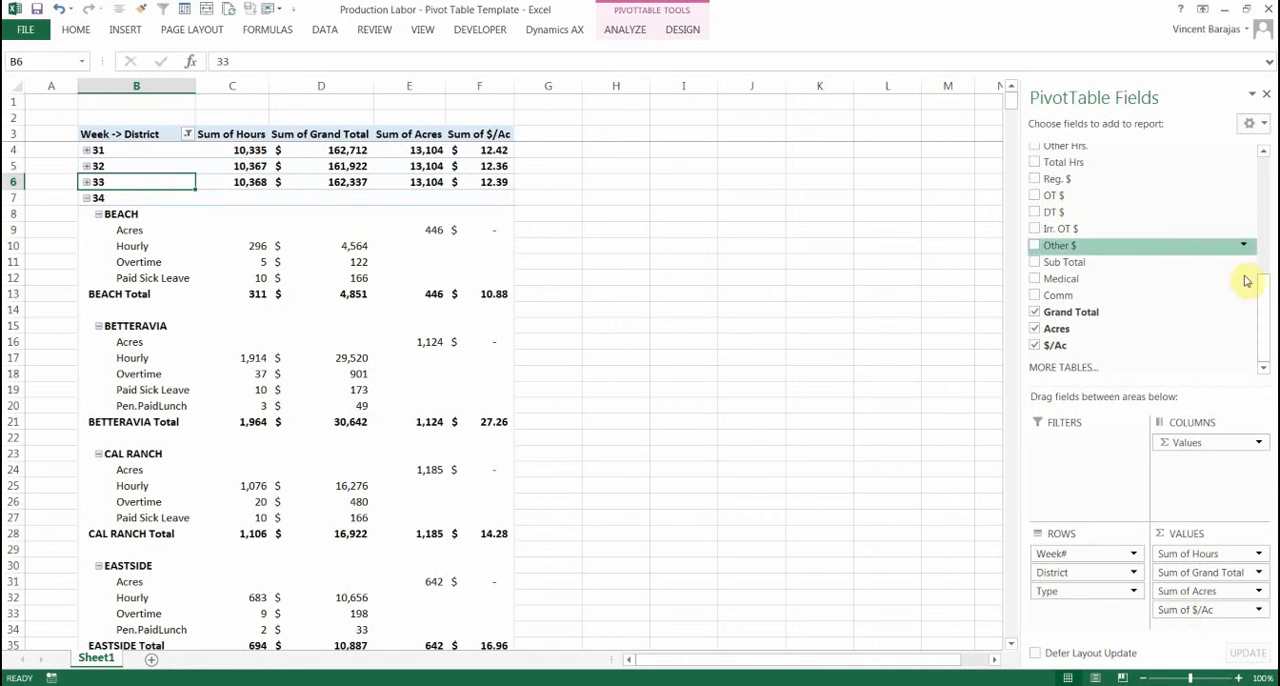
Add the Job field below District in the pivot table rows and remove Type
left_click_drag(1266, 318, 1262, 145)
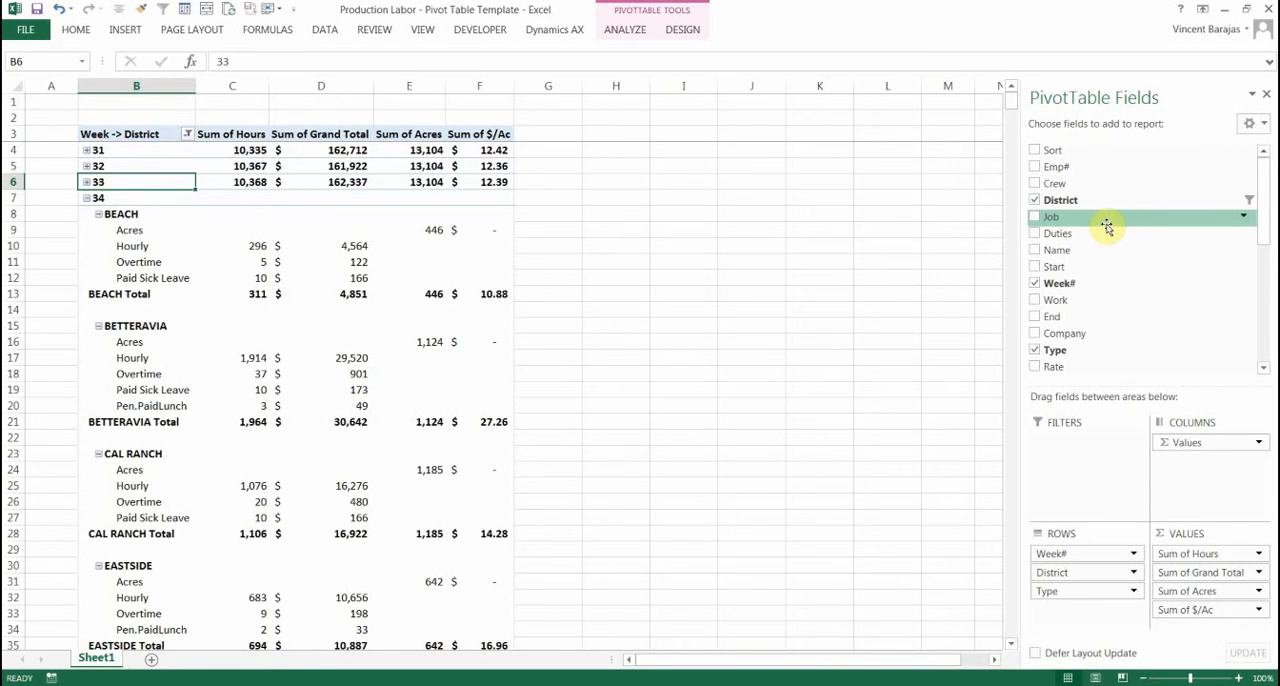
left_click_drag(1106, 224, 1078, 579)
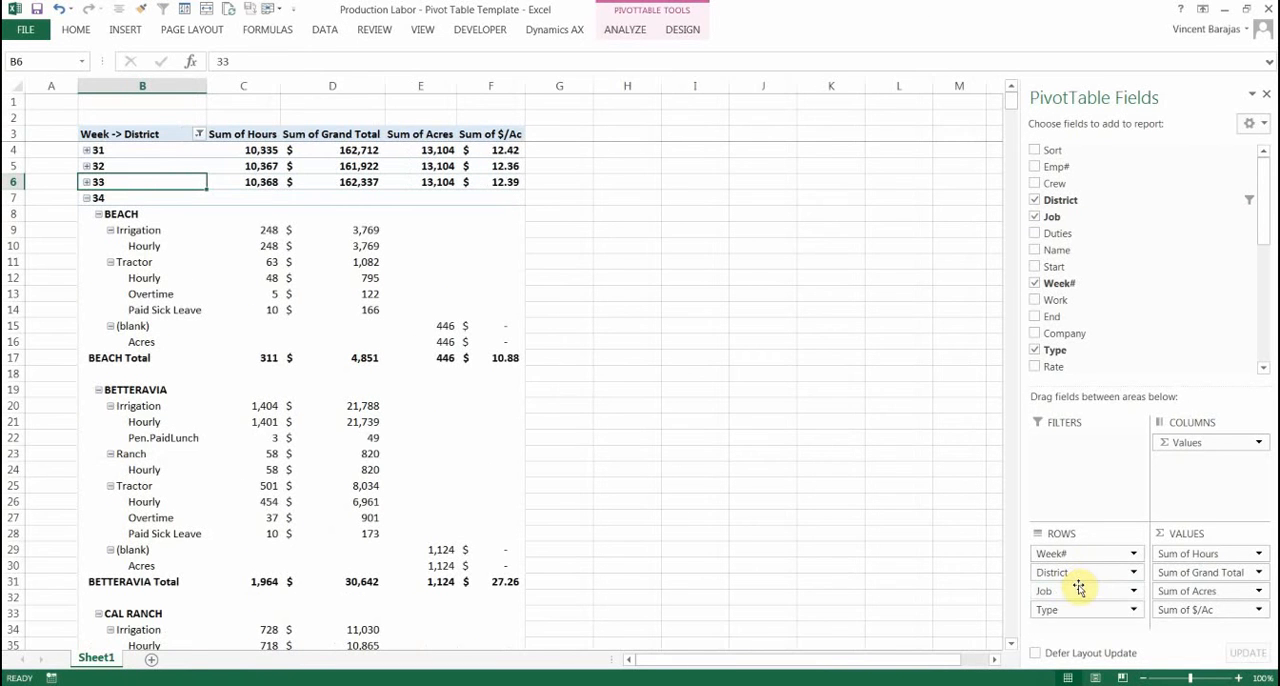
left_click(1134, 610)
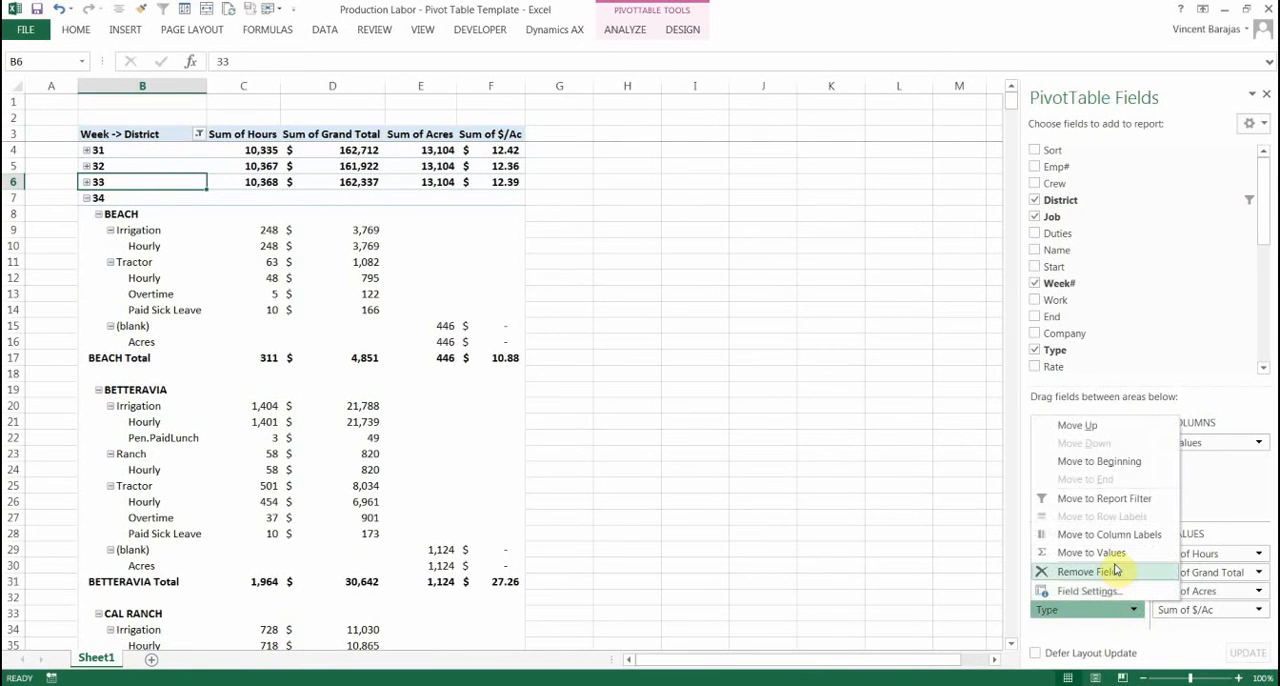
left_click(1115, 567)
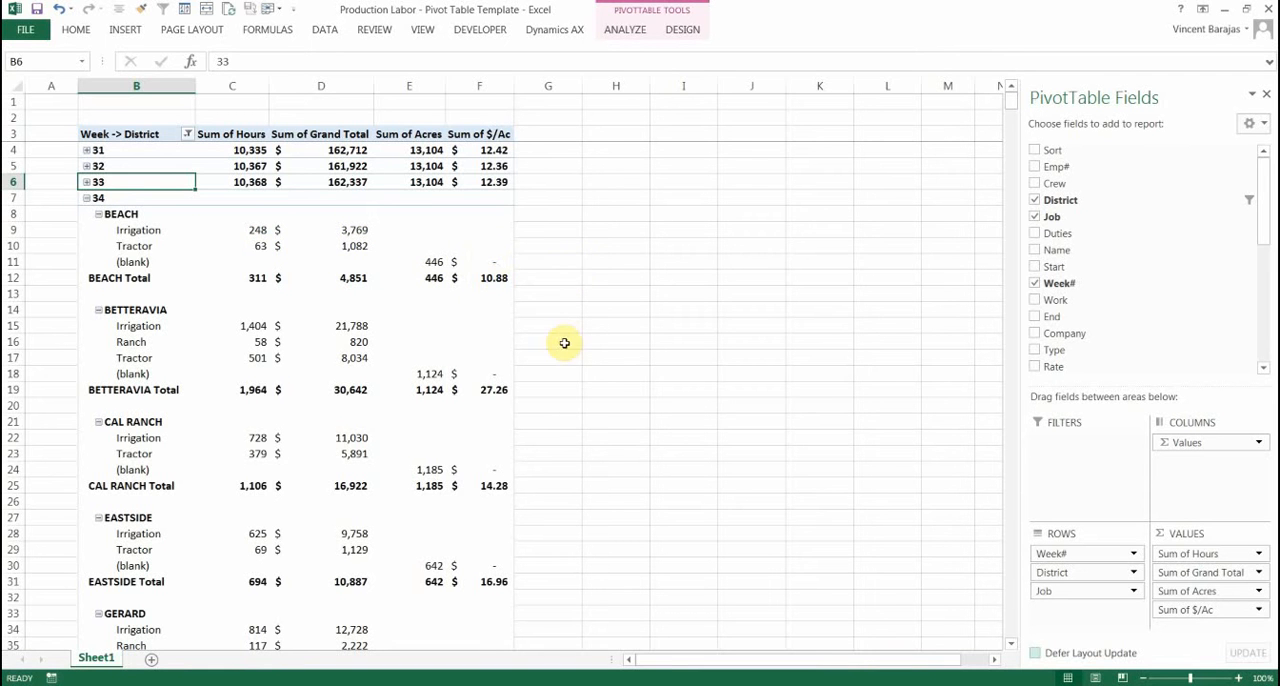
Add the Duties field below Job in the rows and collapse the (blank) job groups
left_click(491, 277)
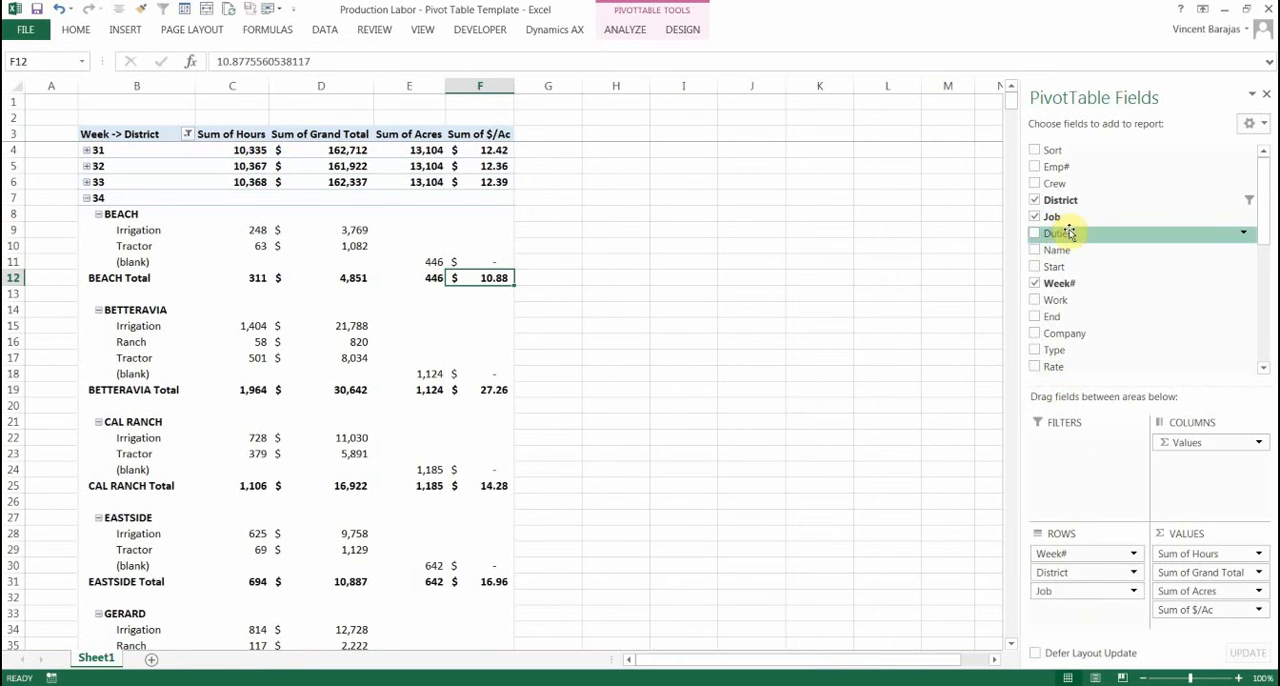
left_click_drag(1045, 233, 1107, 606)
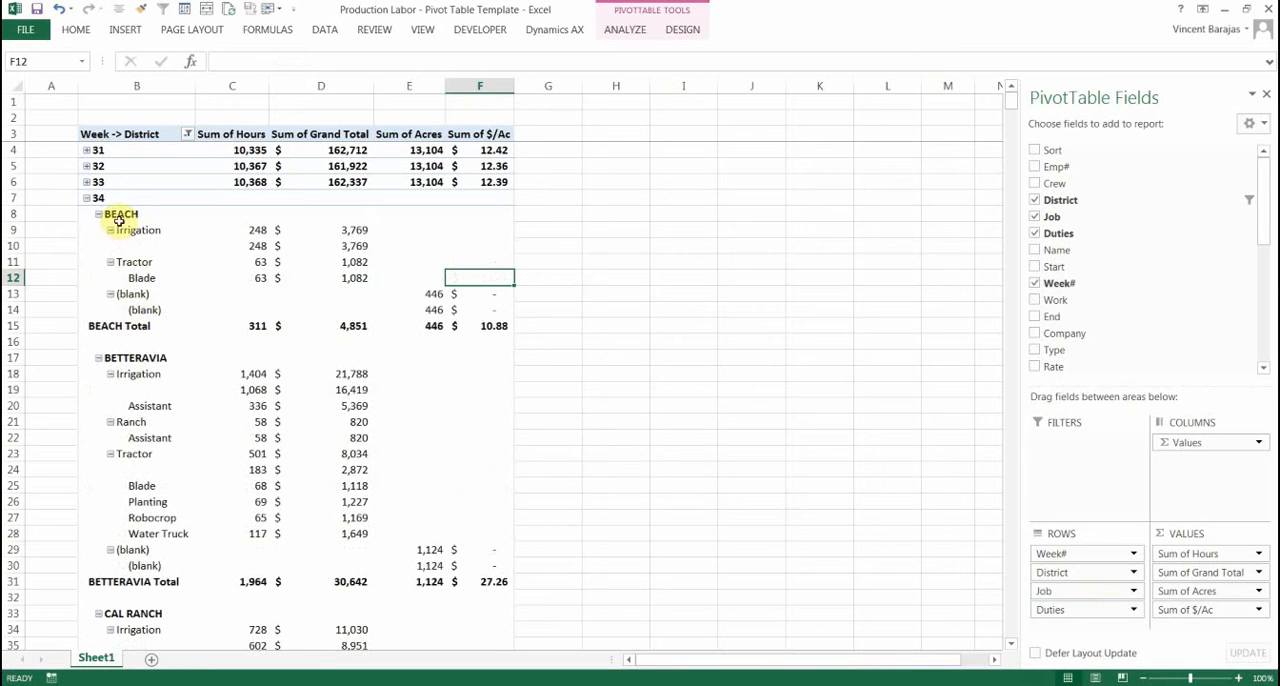
left_click(111, 295)
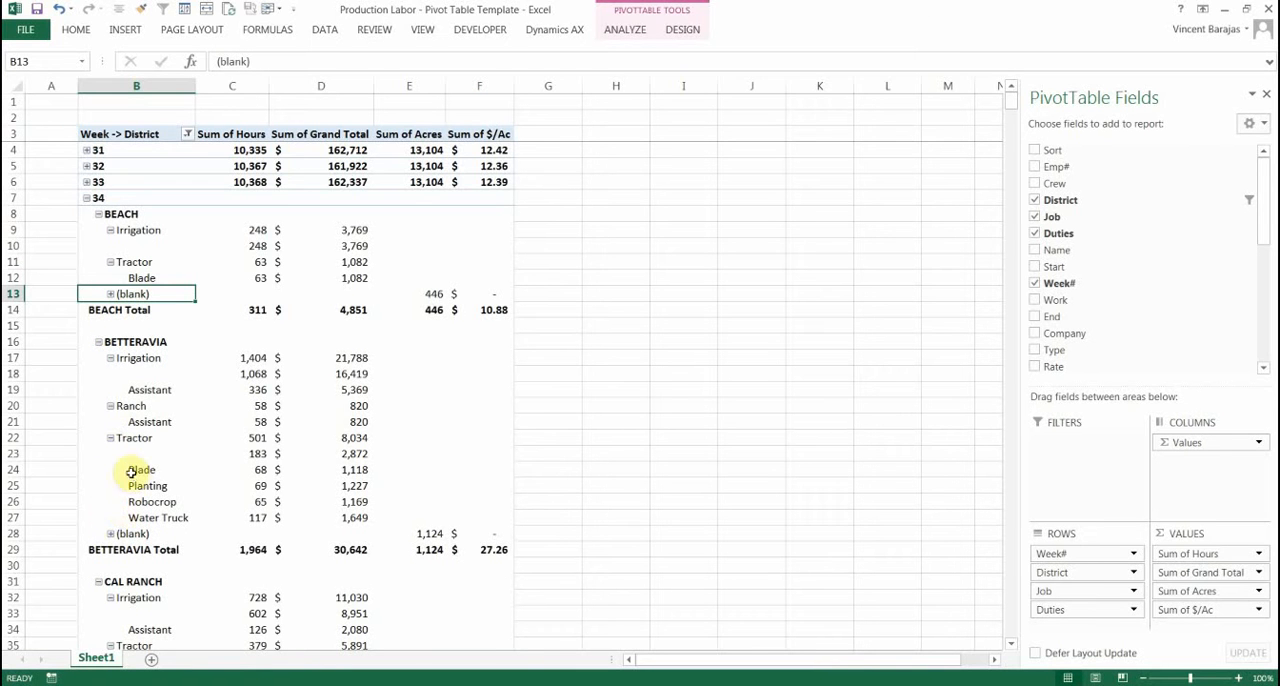
Examine the job and duty breakdown in week 34, highlighting the Irrigation Assistant hours and cost in BETTERAVIA
scroll(205, 255, "down", 1)
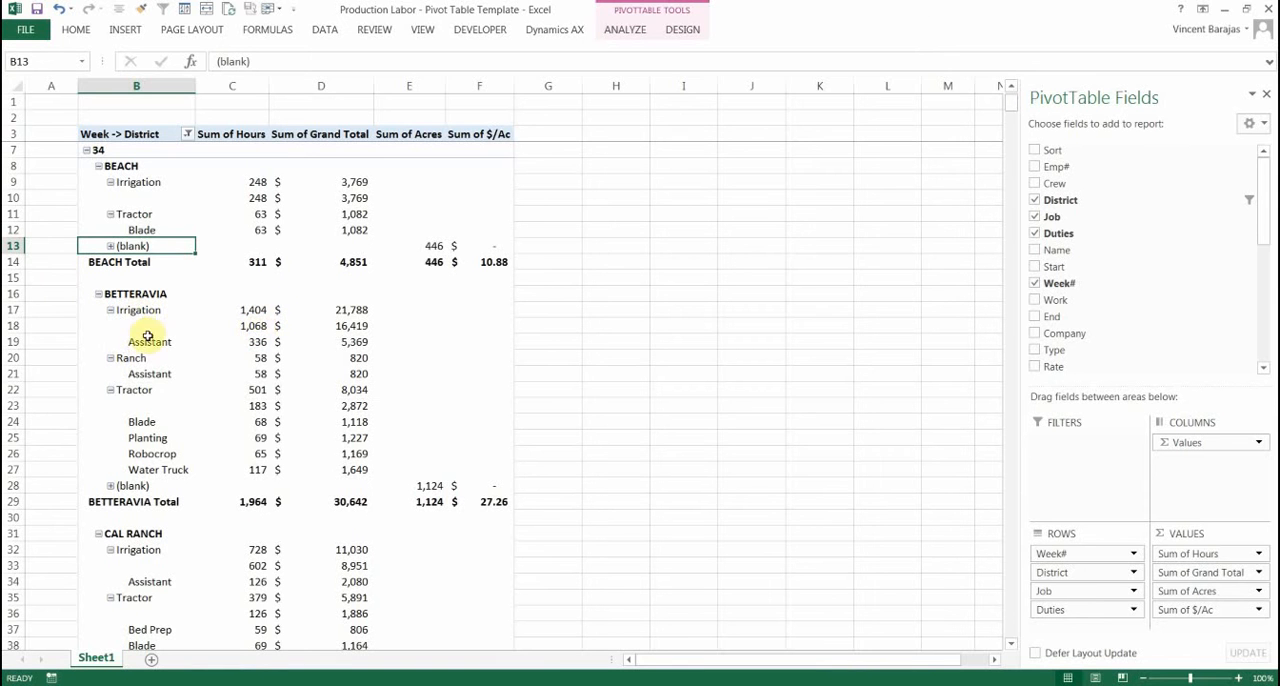
left_click_drag(157, 342, 291, 341)
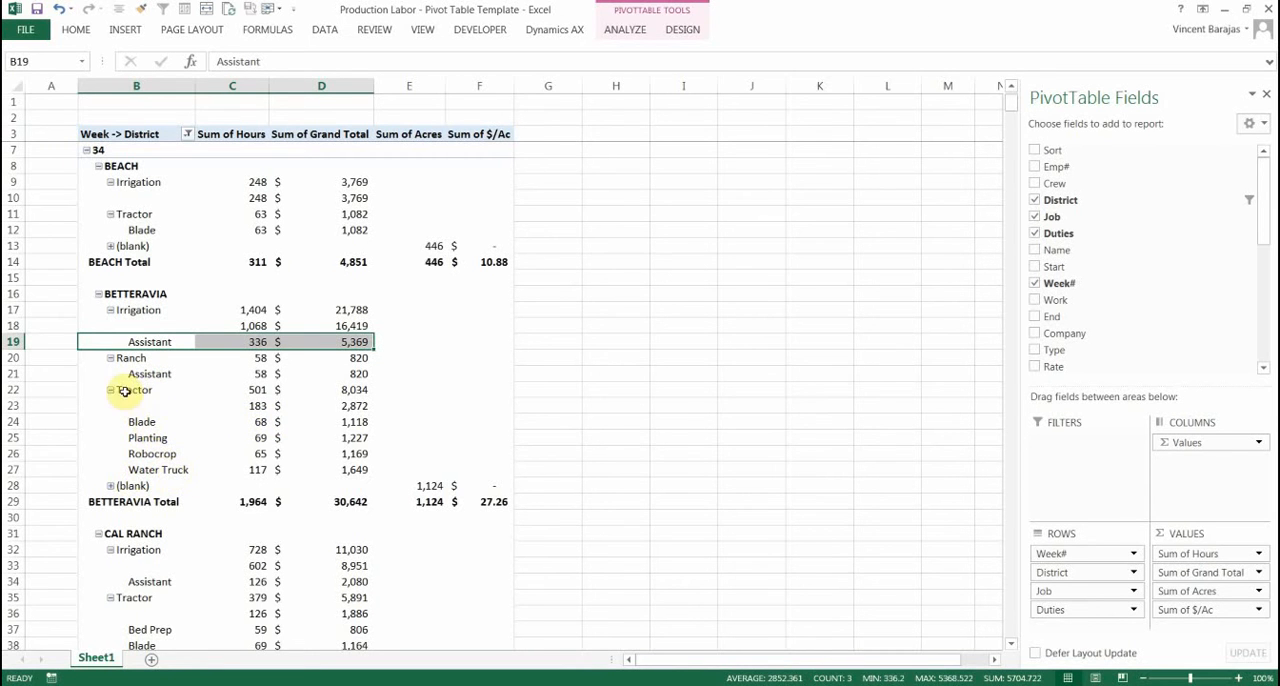
scroll(762, 446, "down", 2)
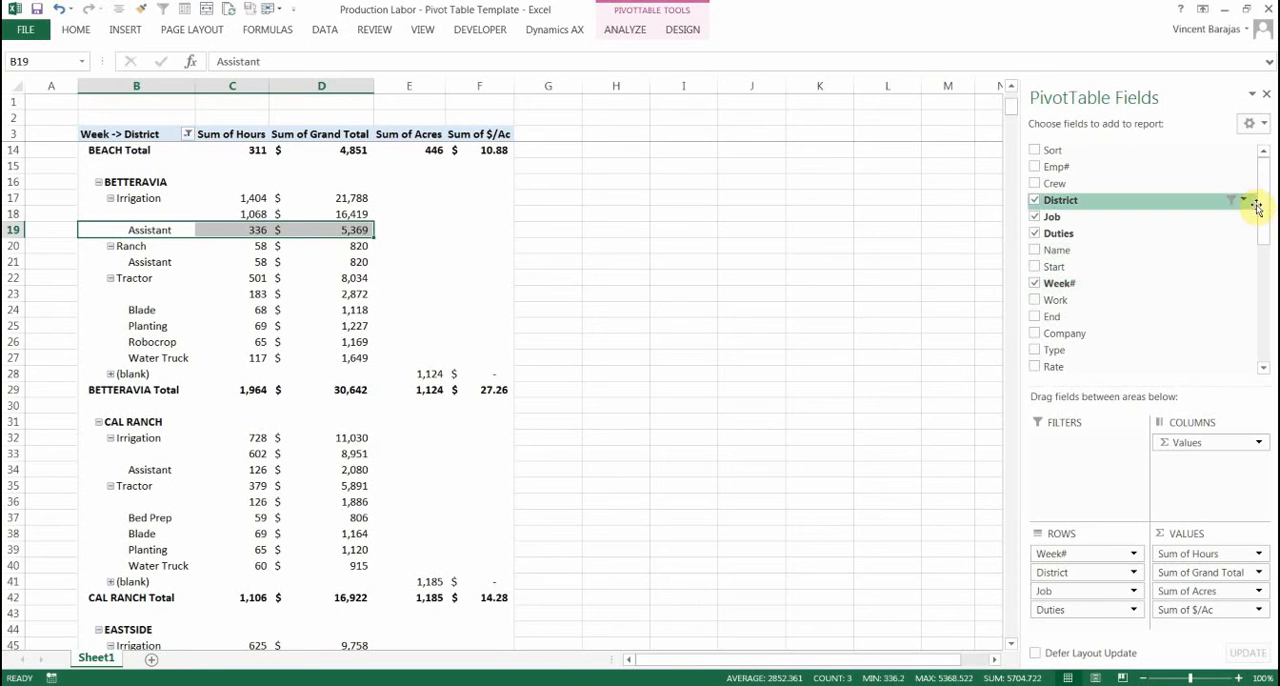
Add the Company field below District in the pivot table rows and remove Job and Duties
scroll(1265, 212, "down", 1)
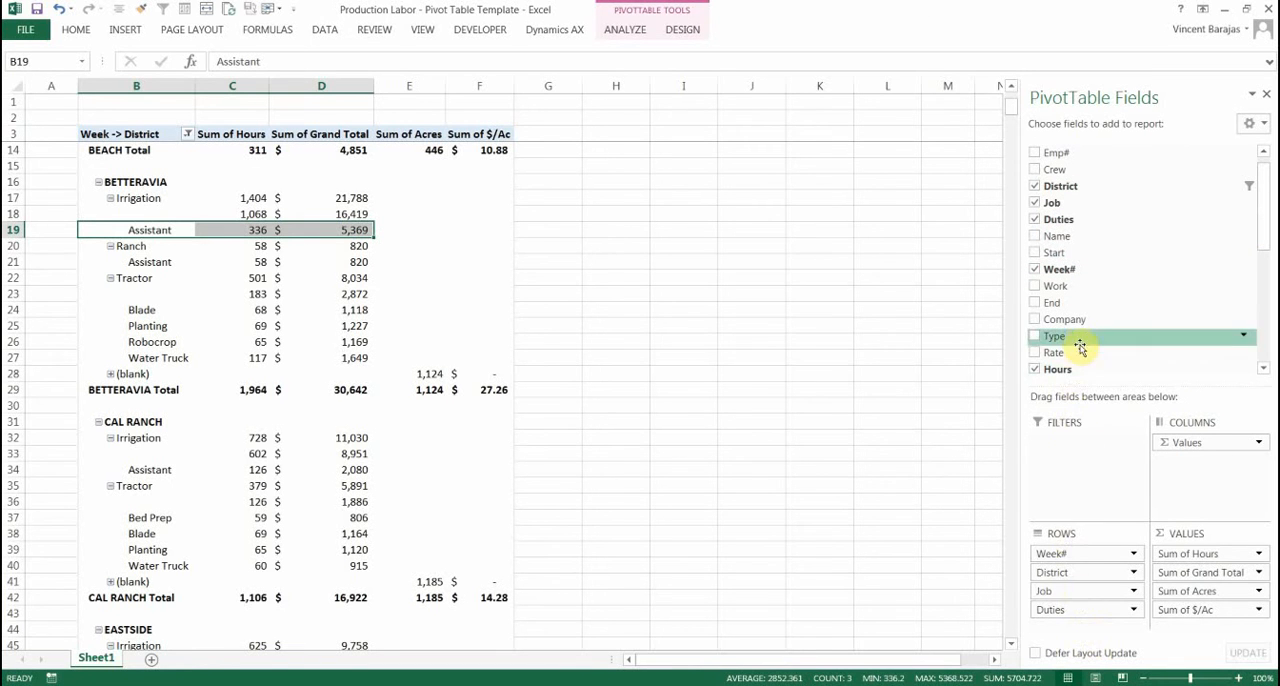
left_click_drag(1082, 322, 1065, 578)
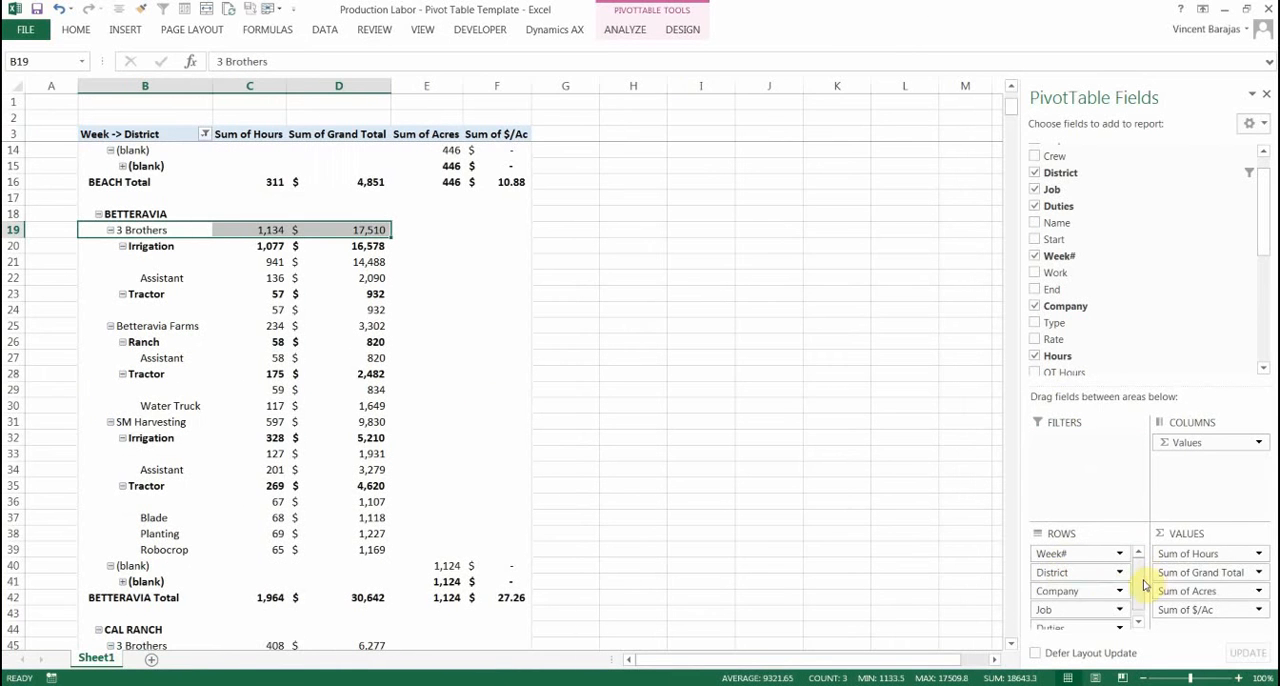
scroll(1128, 604, "down", 1)
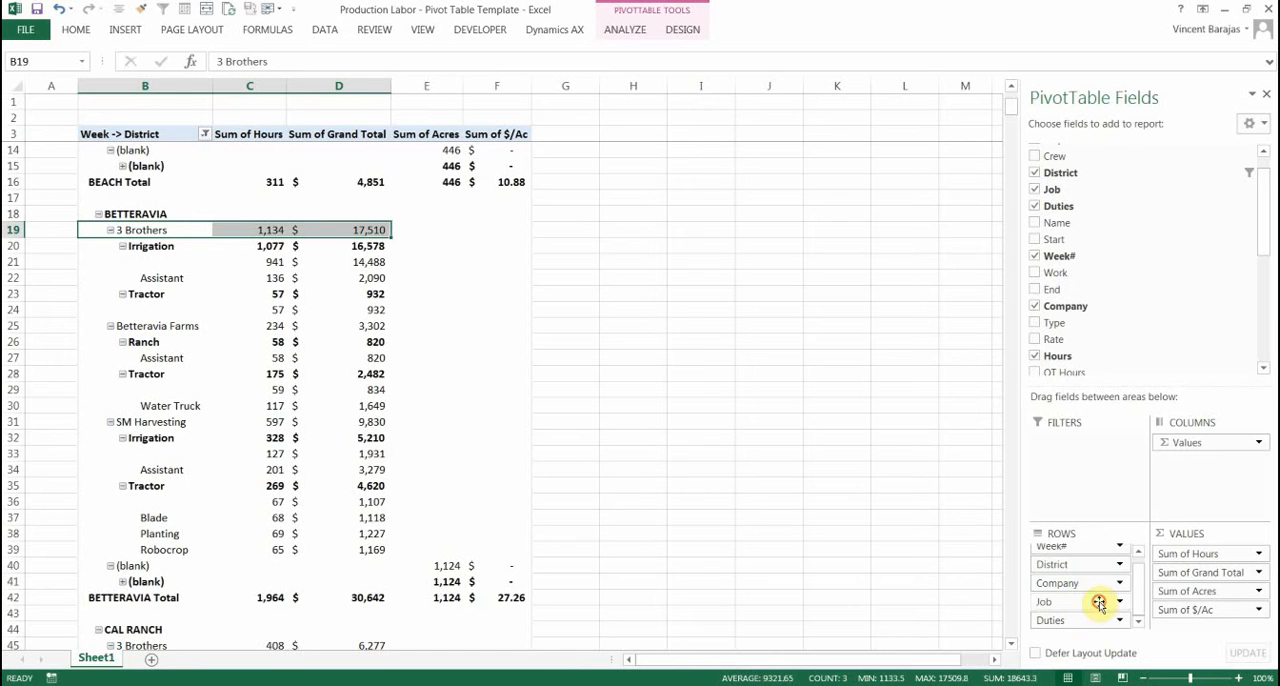
left_click(1099, 603)
left_click(1100, 566)
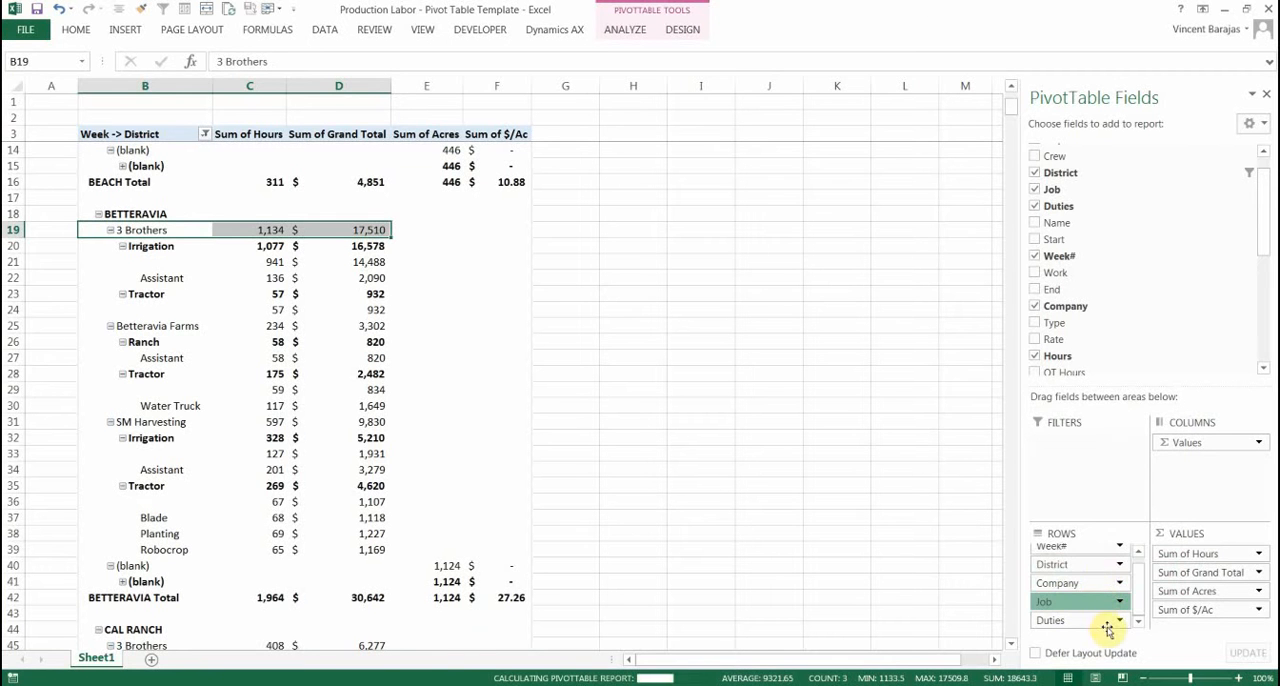
left_click(1100, 571)
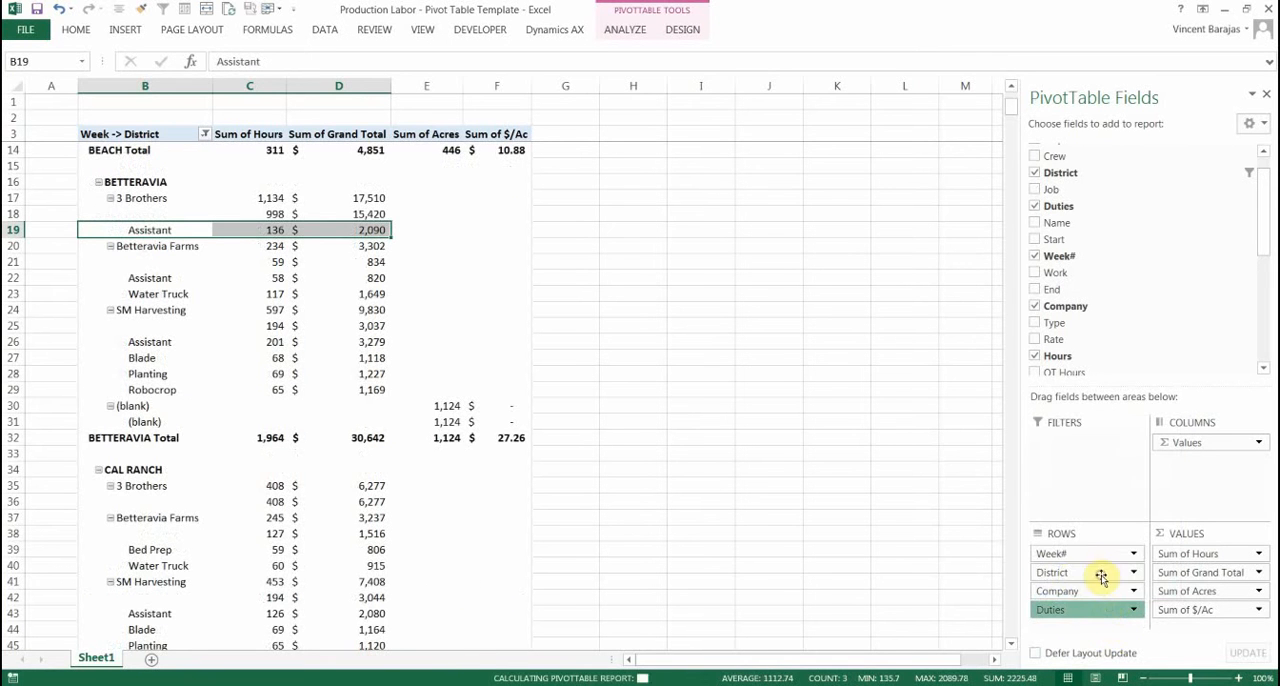
Review the company breakdown of hours and cost under each district in week 34
left_click(780, 306)
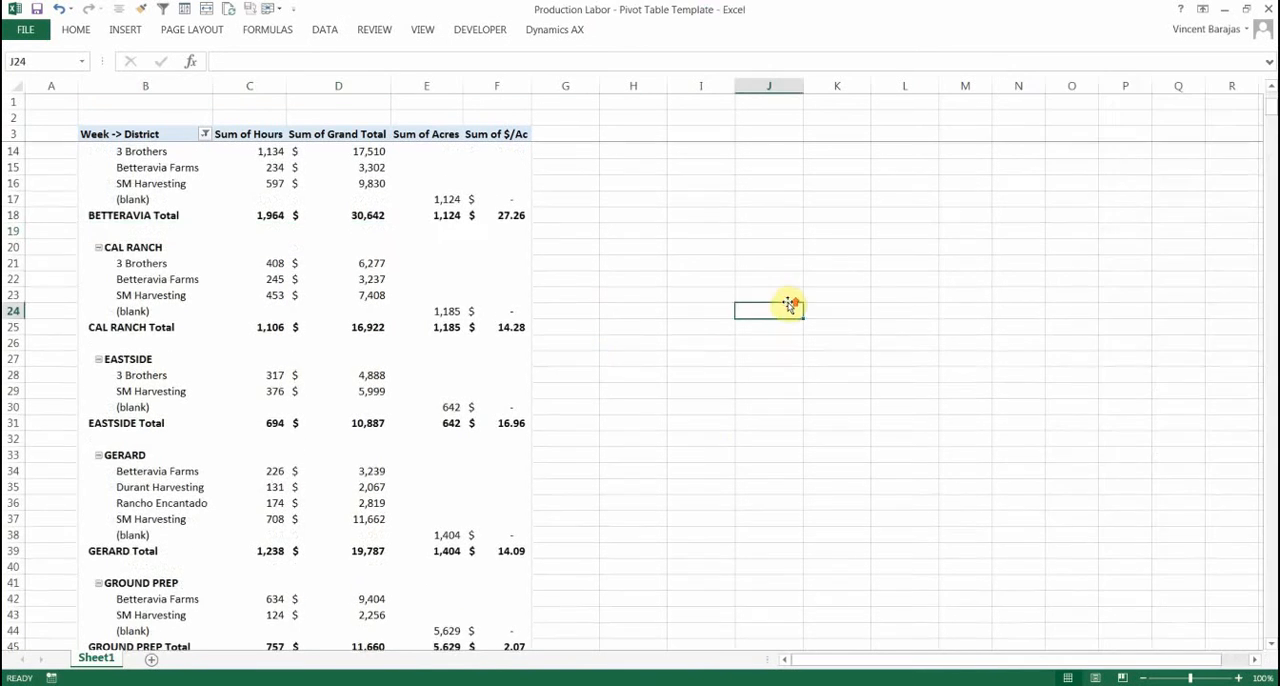
scroll(789, 303, "up", 3)
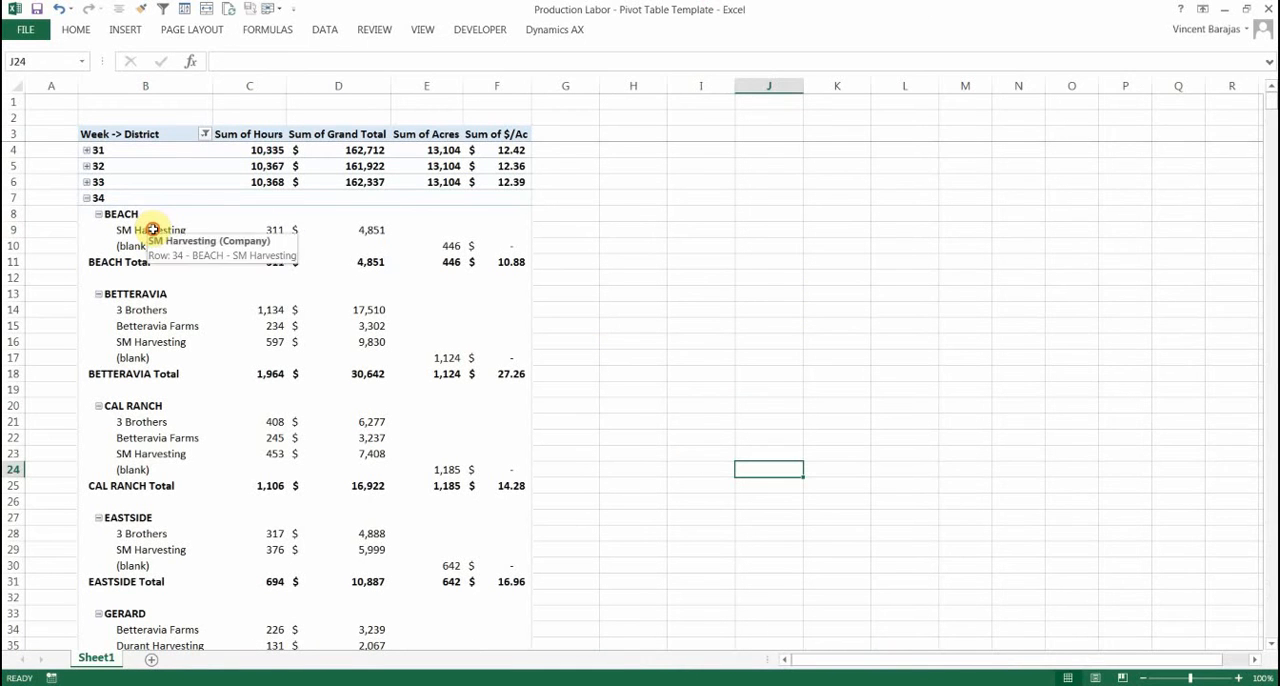
left_click(185, 230)
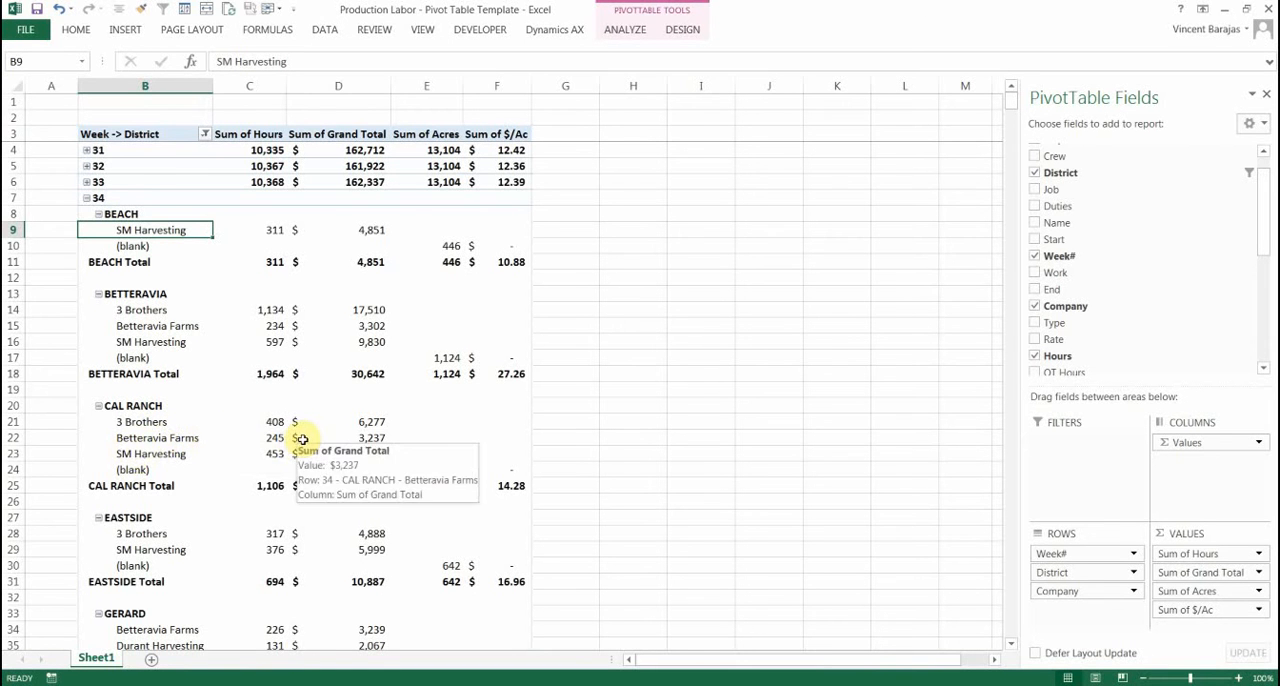
scroll(300, 441, "down", 2)
scroll(301, 439, "down", 6)
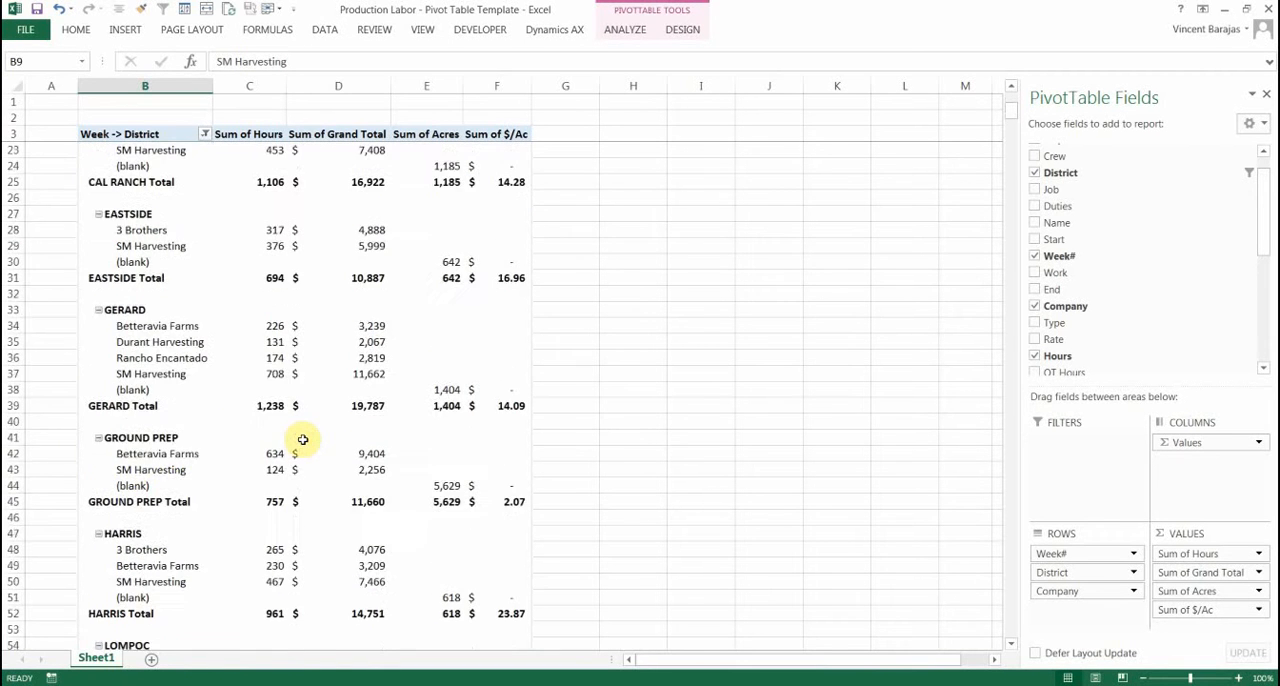
Remove the Week# and District fields from the pivot table rows, leaving only Company
scroll(301, 439, "up", 2)
scroll(488, 498, "up", 6)
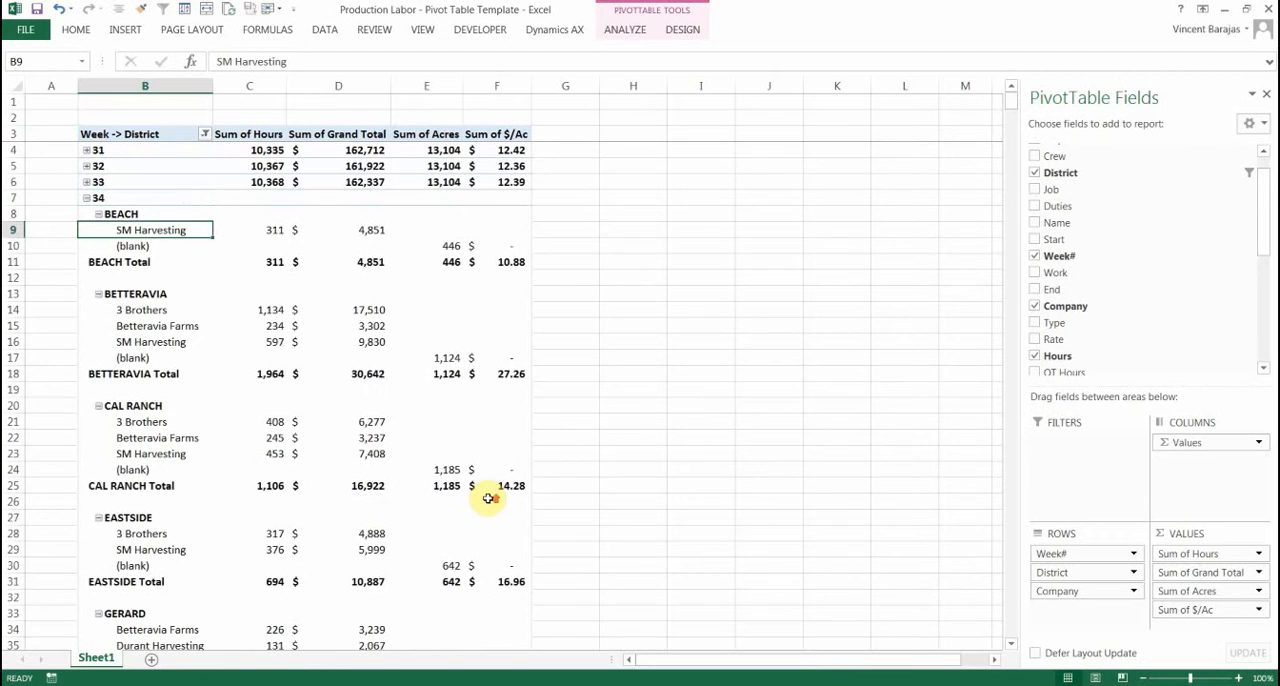
left_click(1063, 556)
left_click(1063, 515)
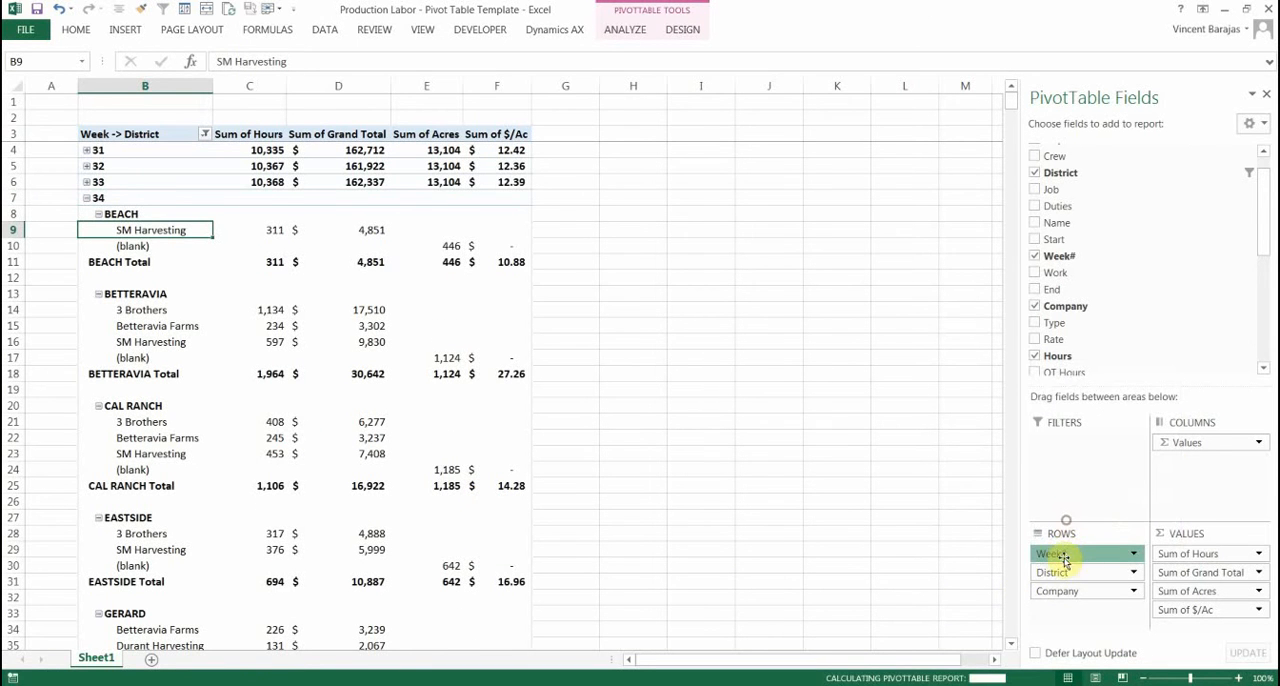
left_click(1083, 553)
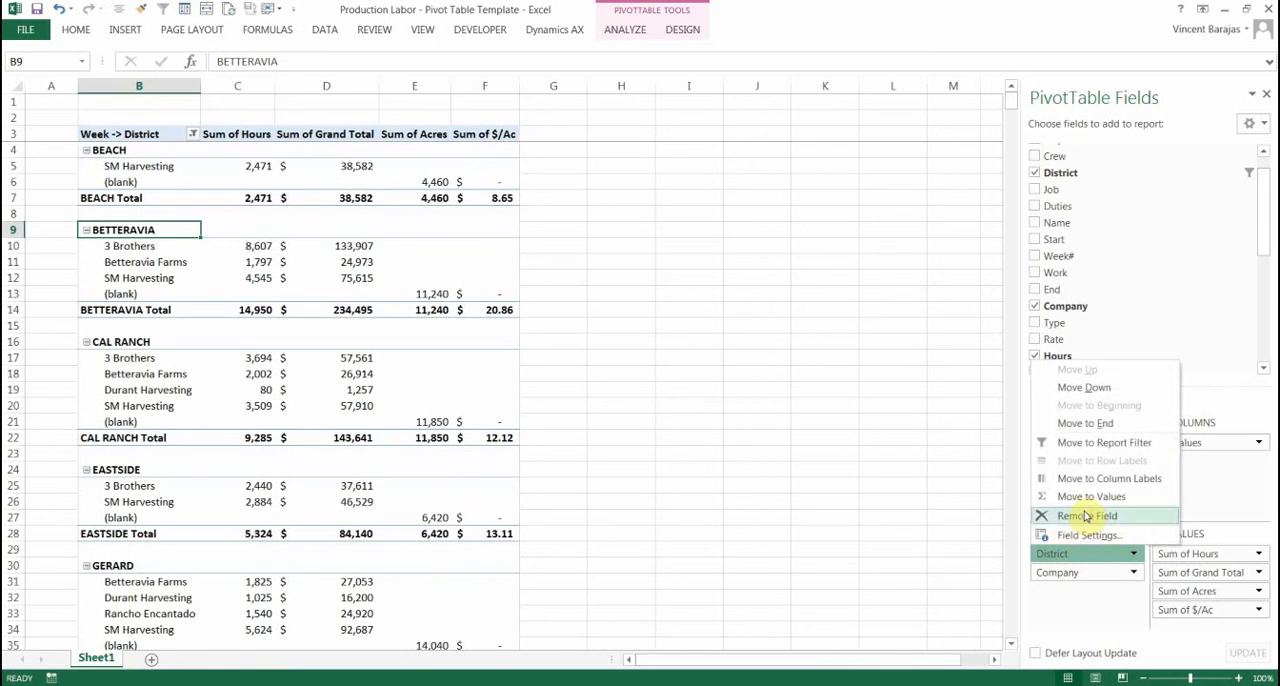
left_click(1083, 515)
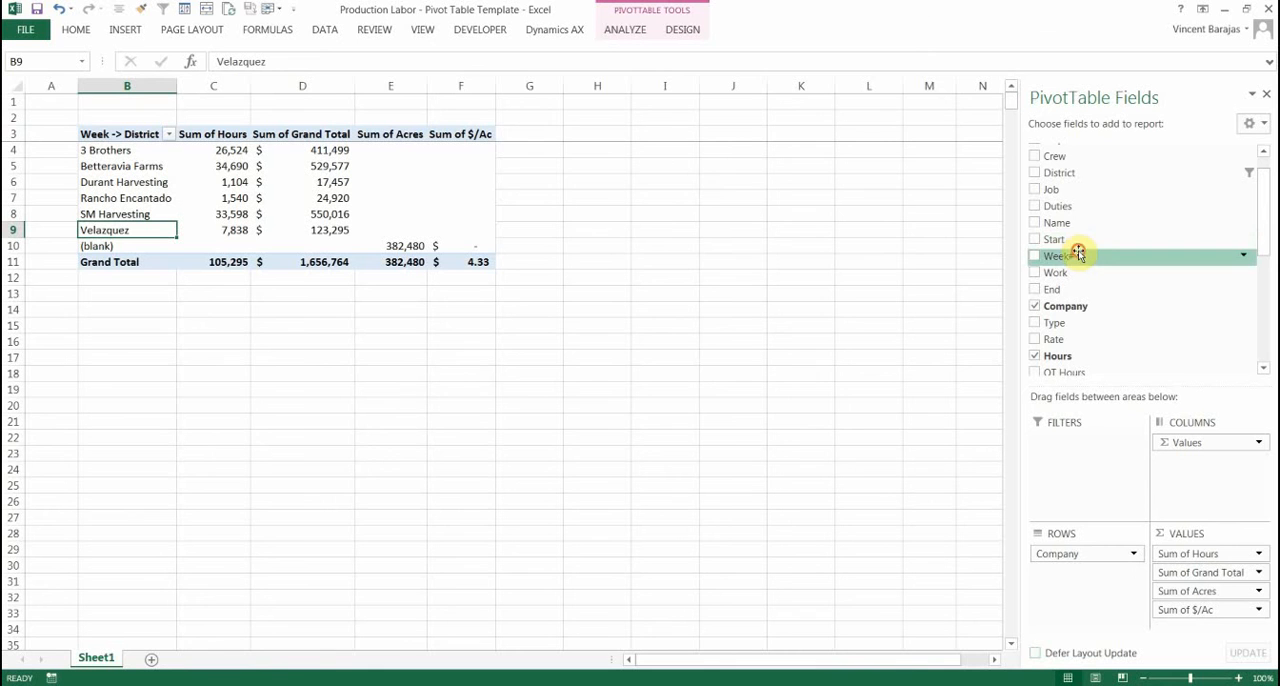
Add the Week# field above Company in the rows and check the 3 Brothers hours and cost in week 34
left_click_drag(1080, 256, 1100, 540)
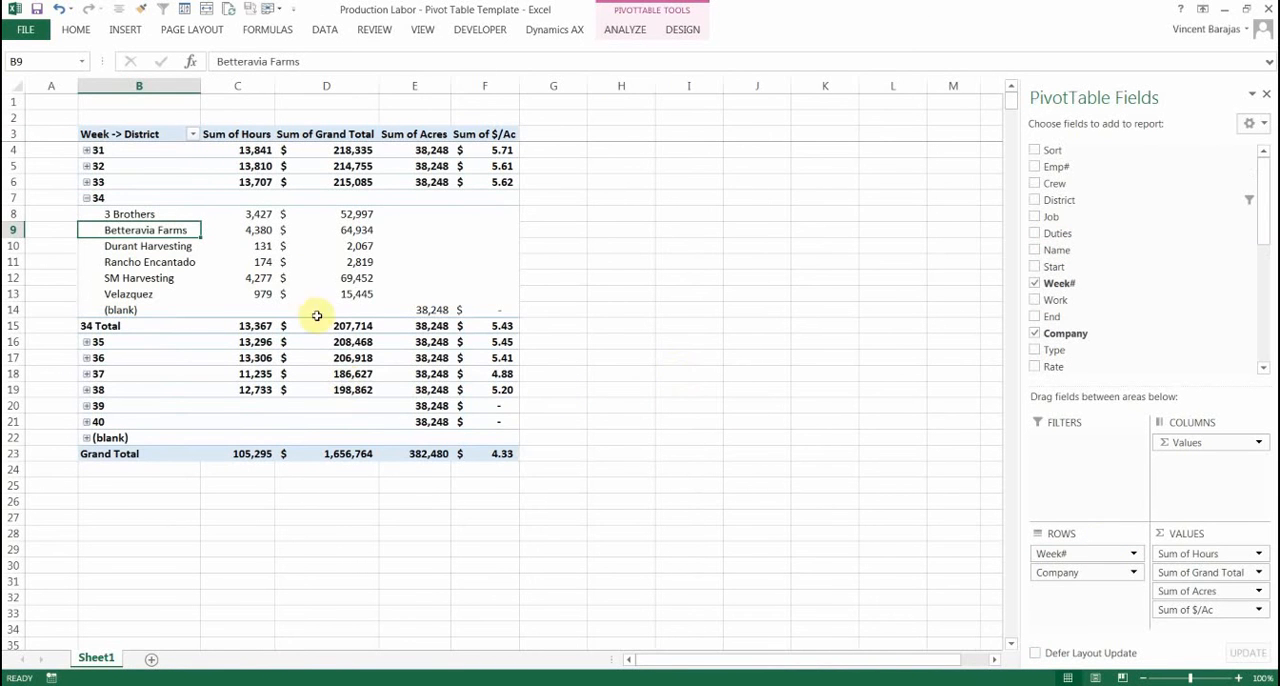
mouse_move(257, 213)
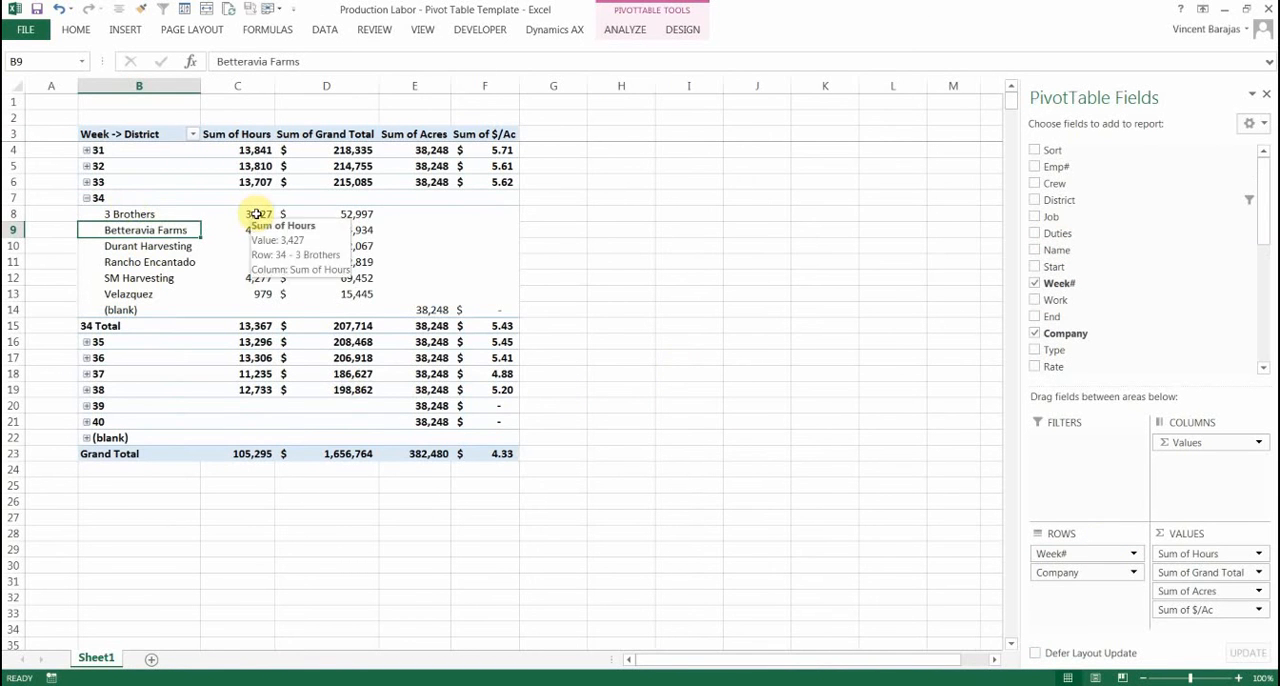
left_click(257, 213)
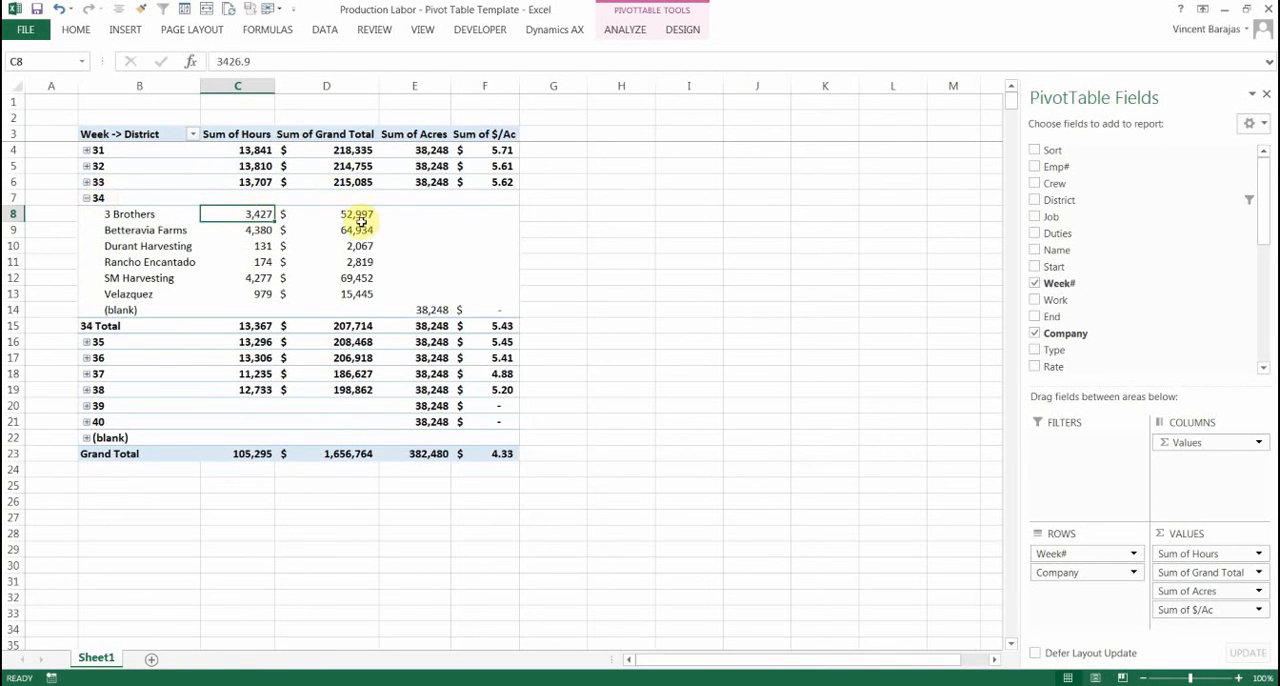
mouse_move(490, 213)
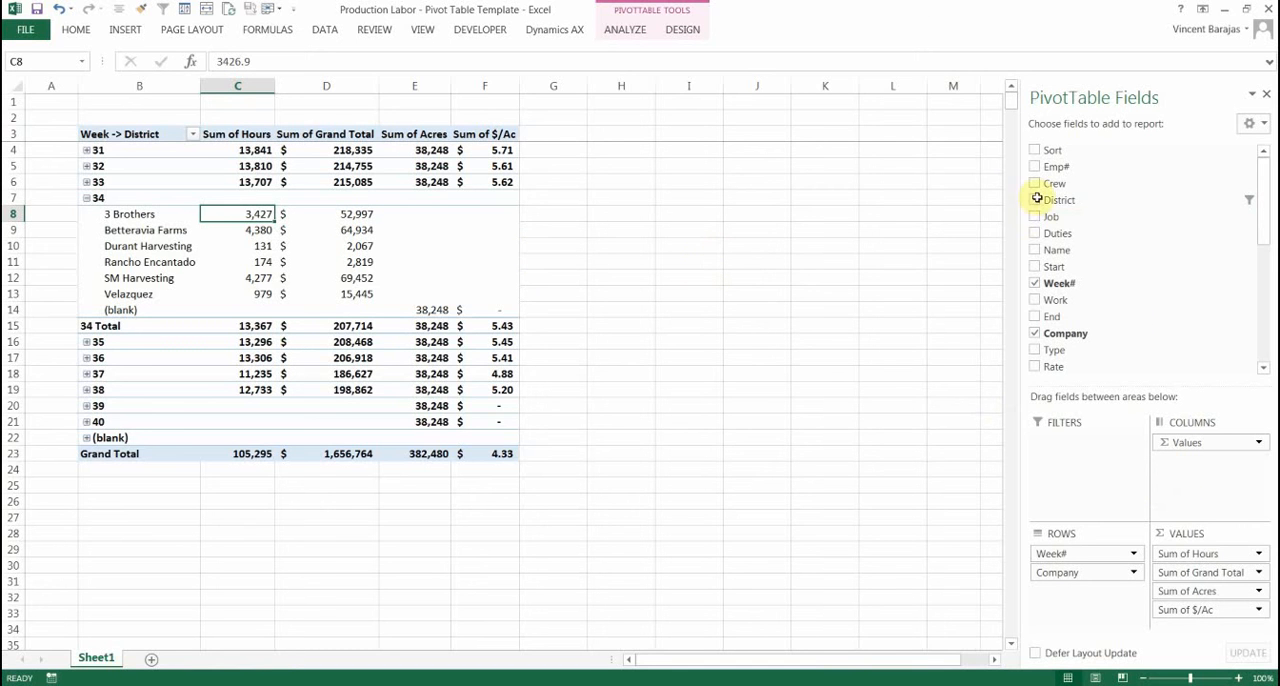
Add the District field below Company in the rows and collapse the (blank) company group in week 34
left_click_drag(1062, 201, 1080, 576)
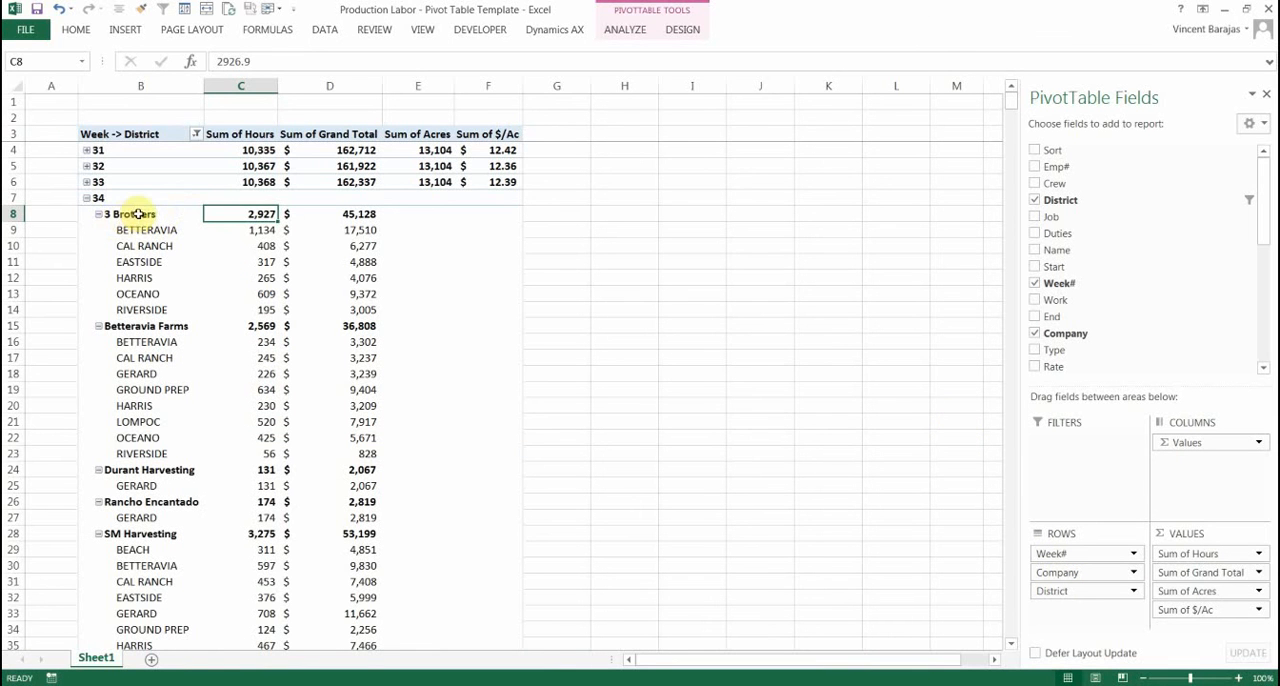
left_click_drag(90, 232, 114, 264)
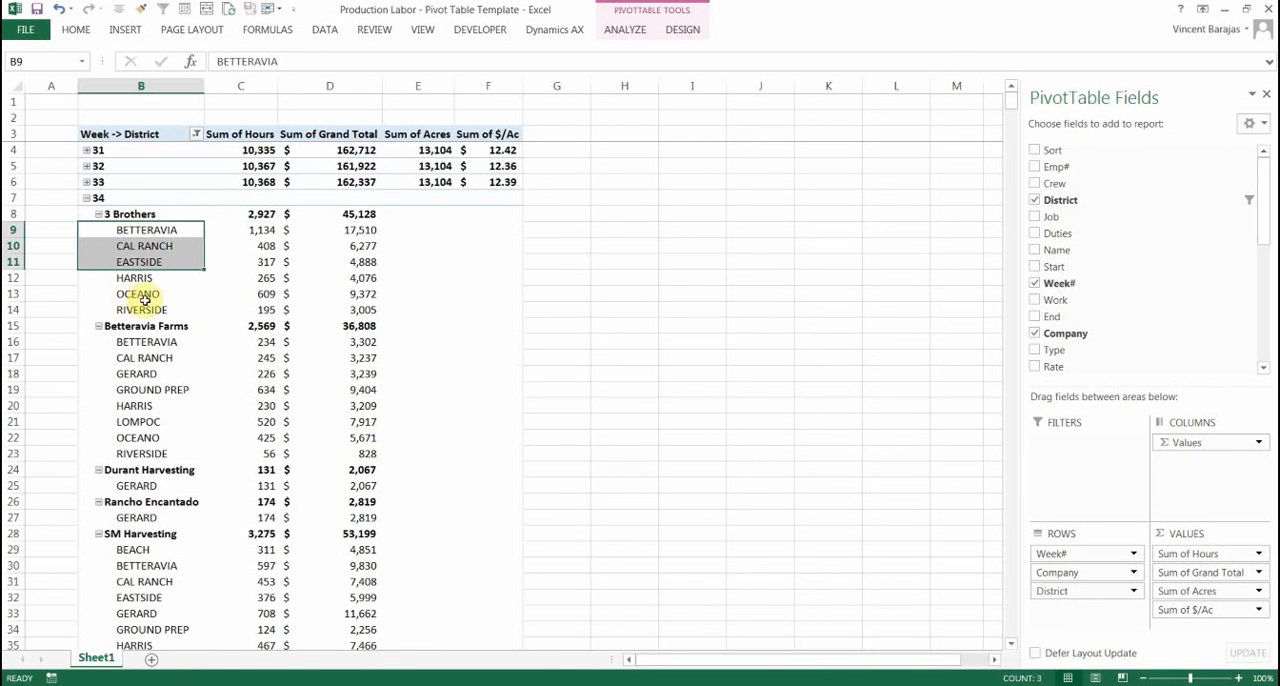
scroll(605, 308, "down", 3)
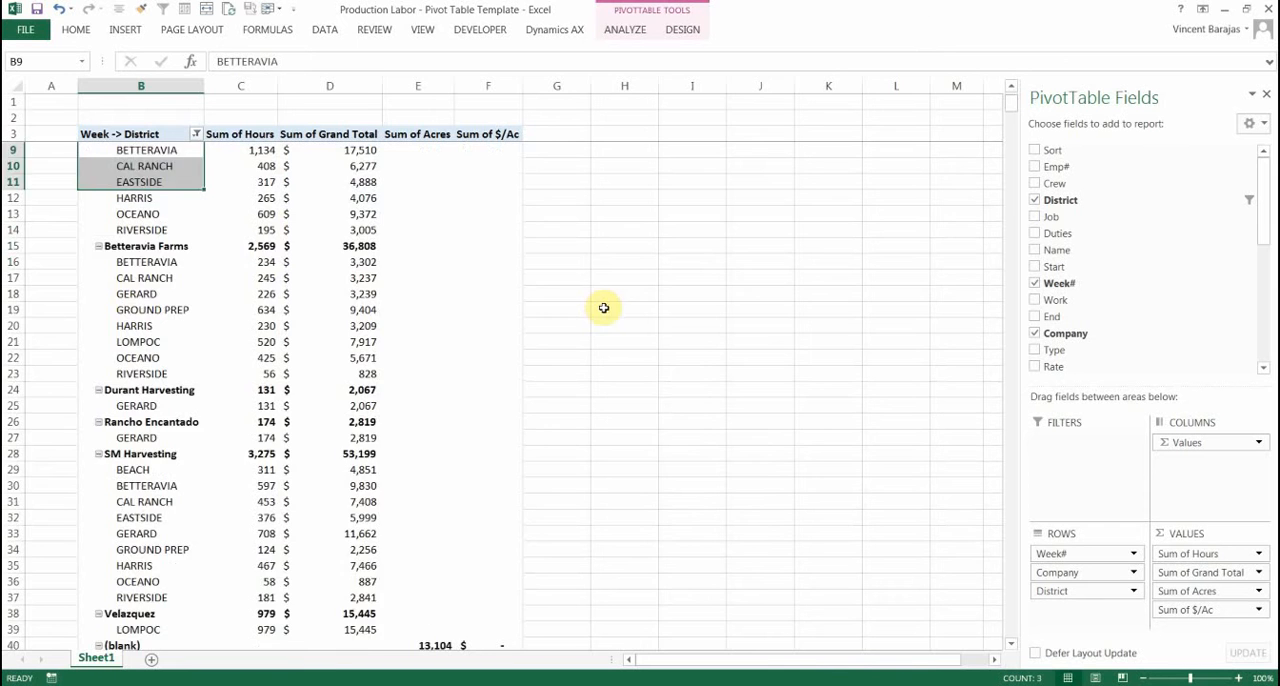
scroll(605, 308, "down", 4)
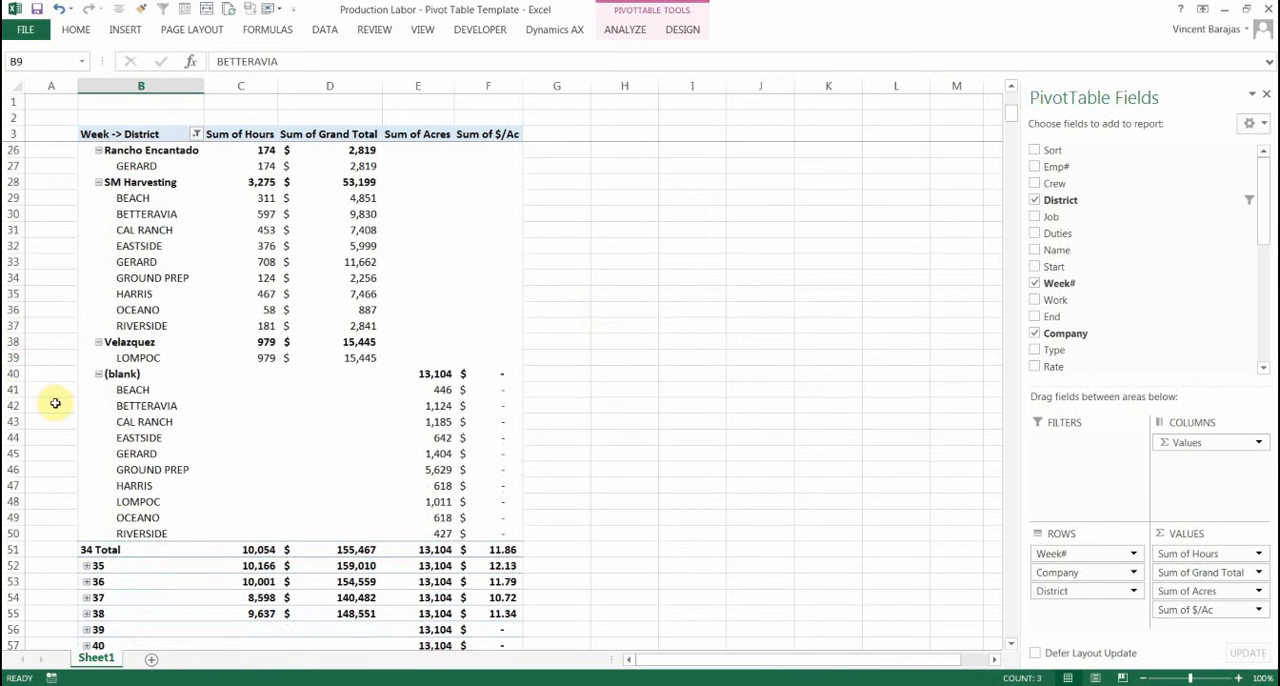
left_click(99, 375)
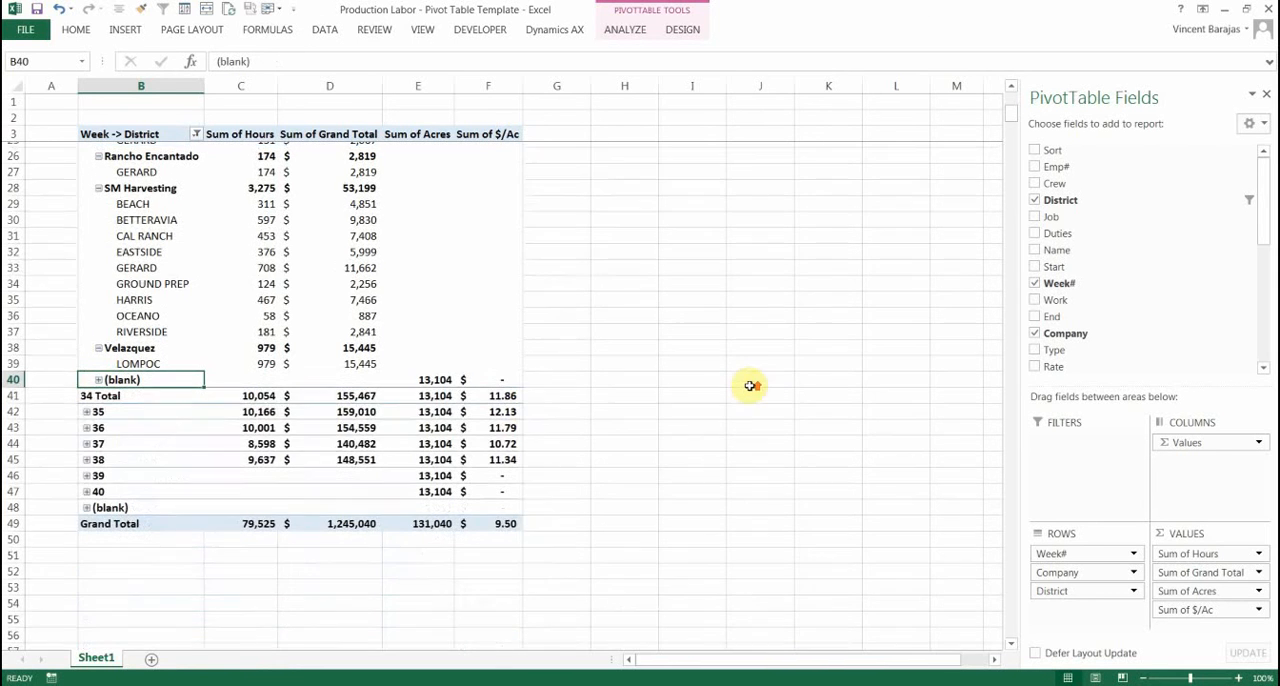
Reorder the row fields by moving Company, District and Week# in turn to the first position, ending with Week#, District, Company
scroll(760, 385, "up", 5)
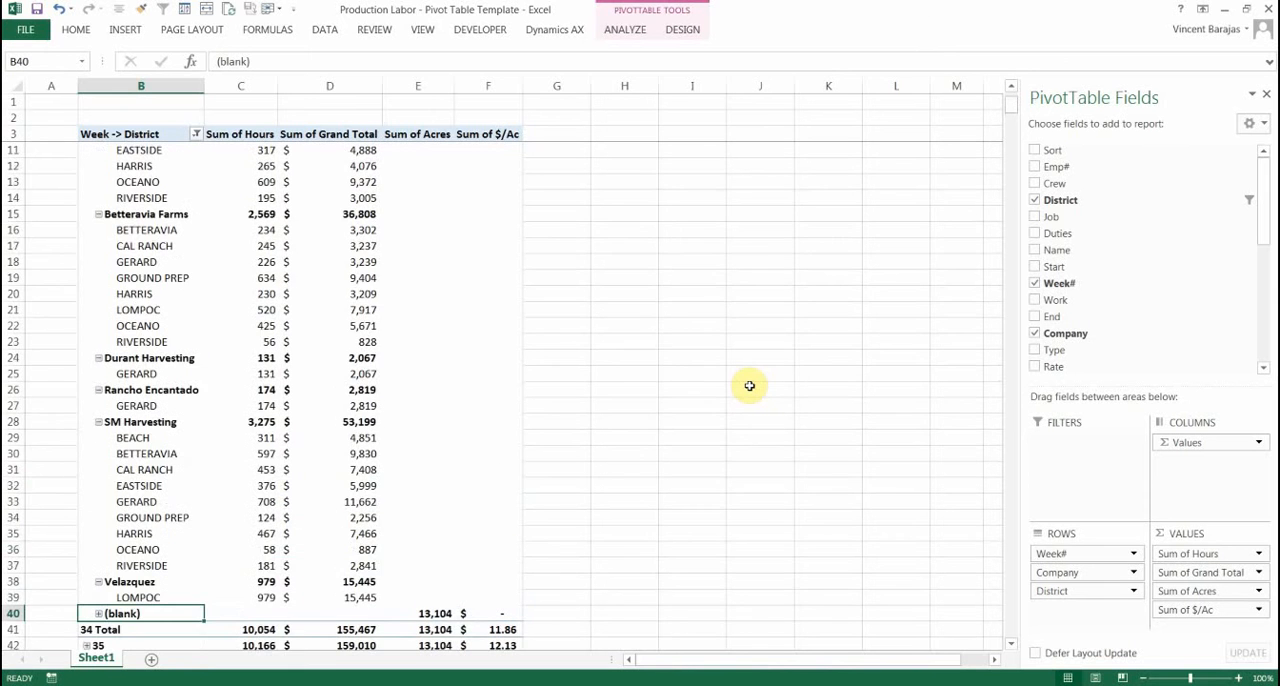
scroll(749, 386, "up", 3)
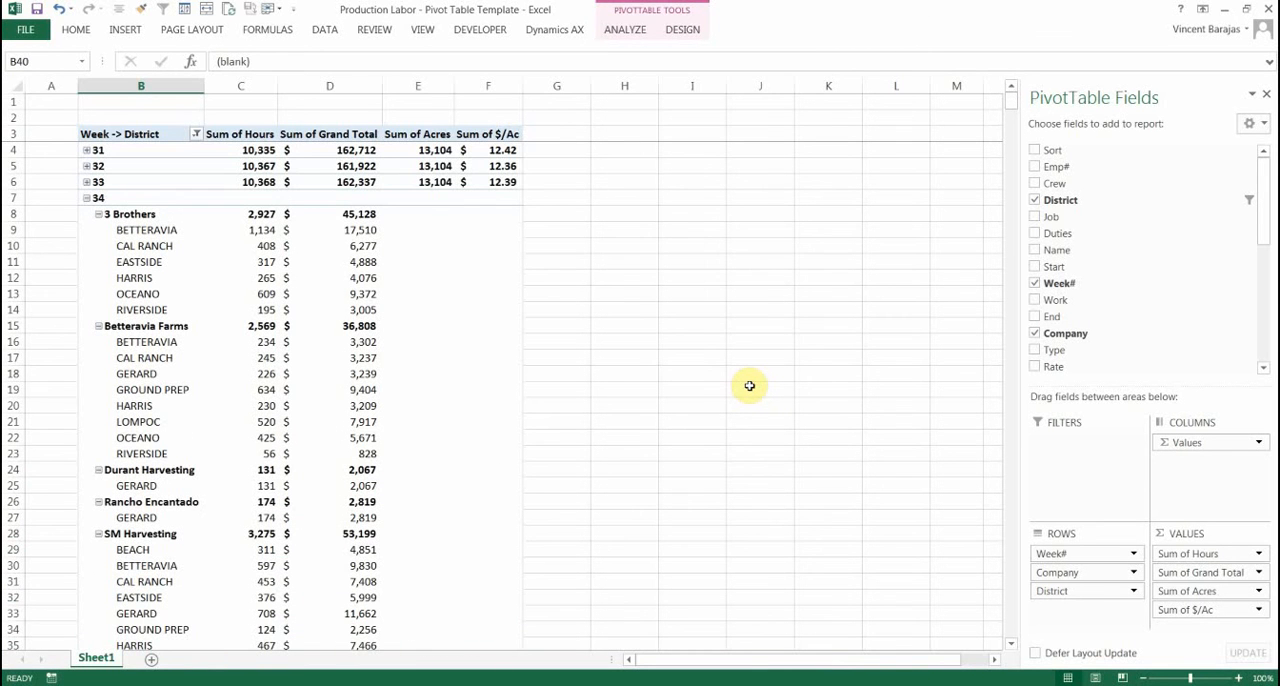
scroll(700, 375, "down", 2)
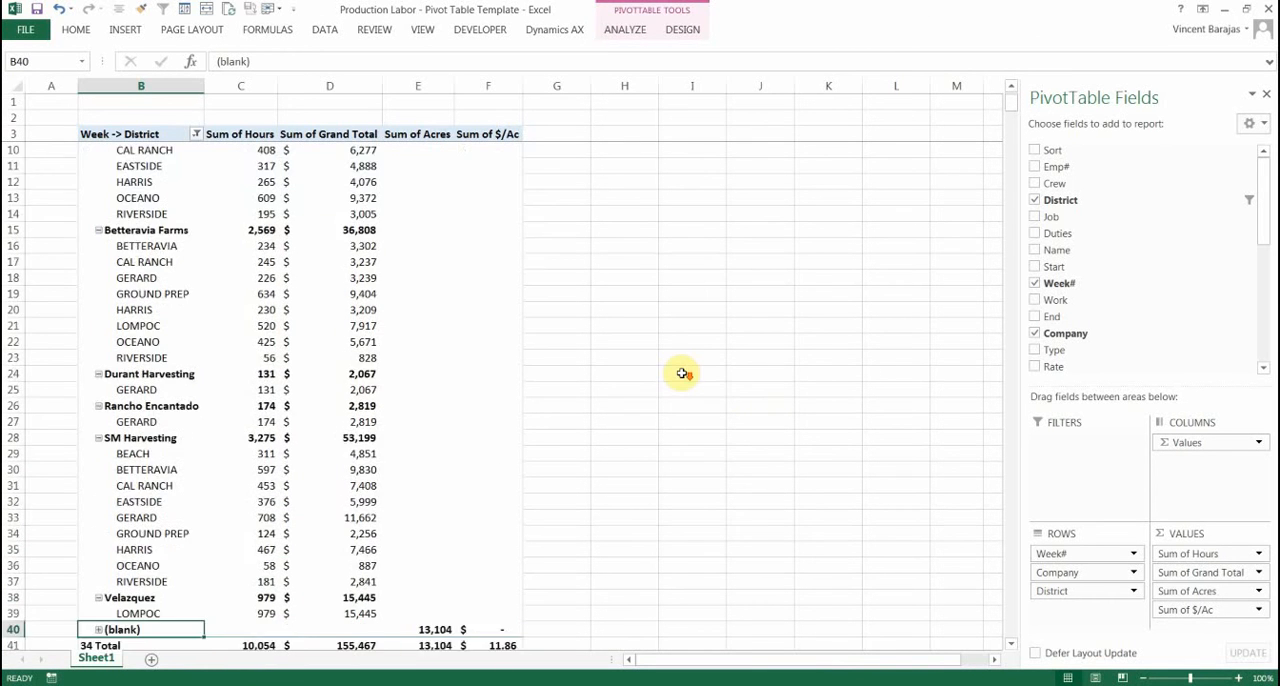
scroll(681, 372, "up", 2)
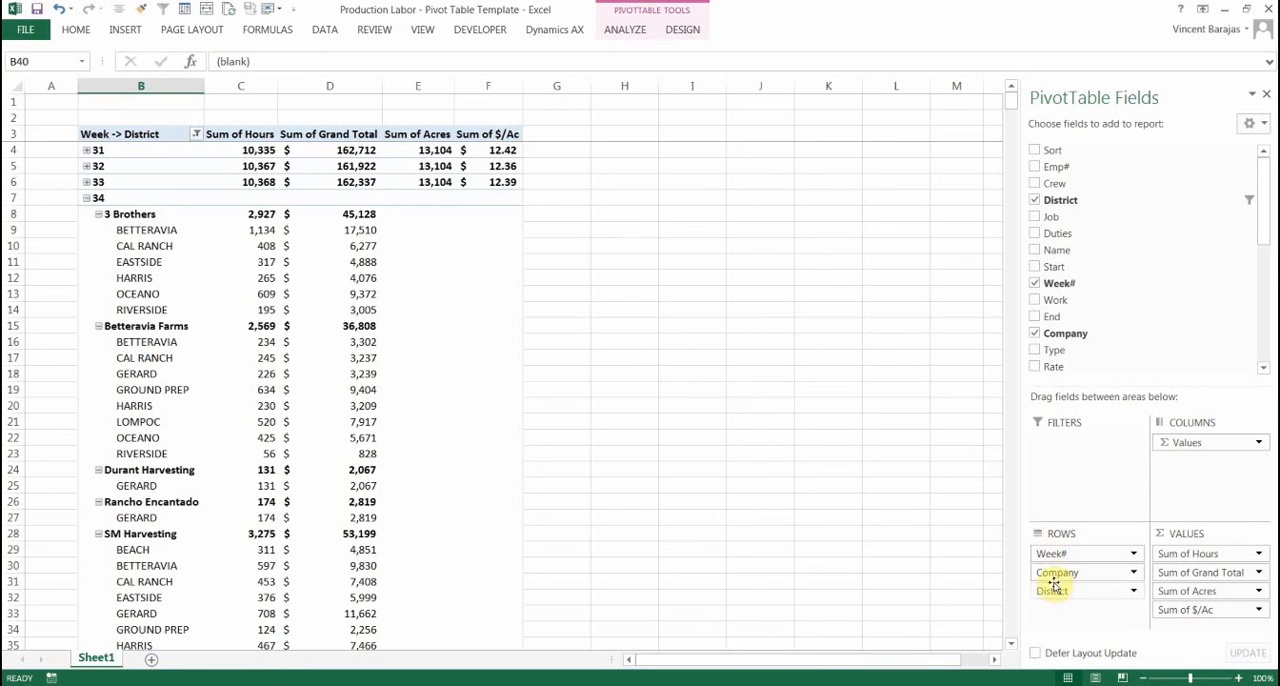
left_click_drag(1059, 582, 1060, 549)
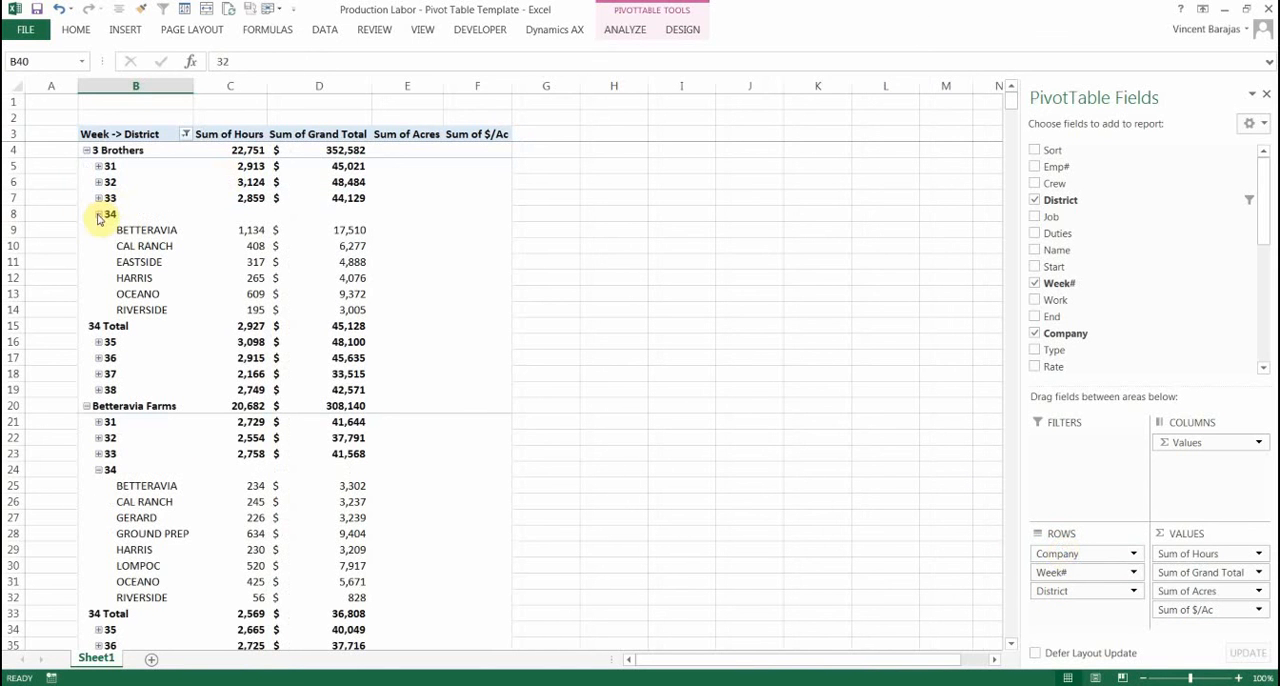
left_click_drag(1118, 598, 1111, 547)
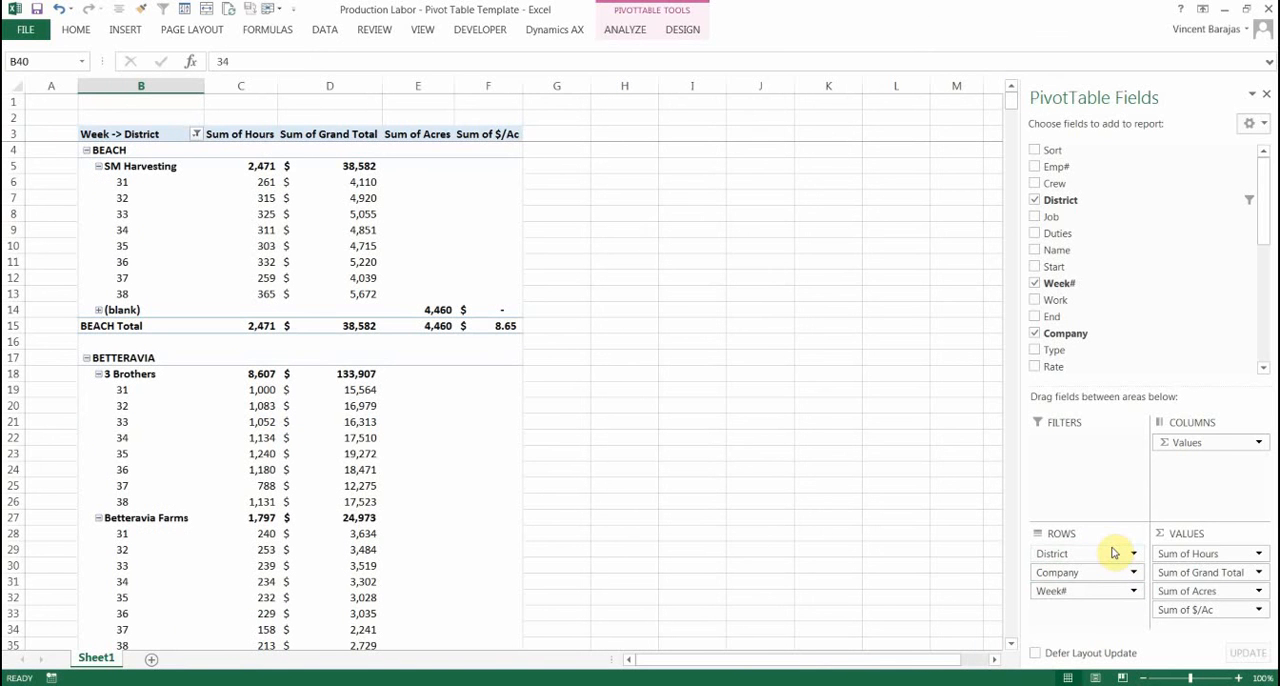
left_click_drag(1081, 594, 1086, 546)
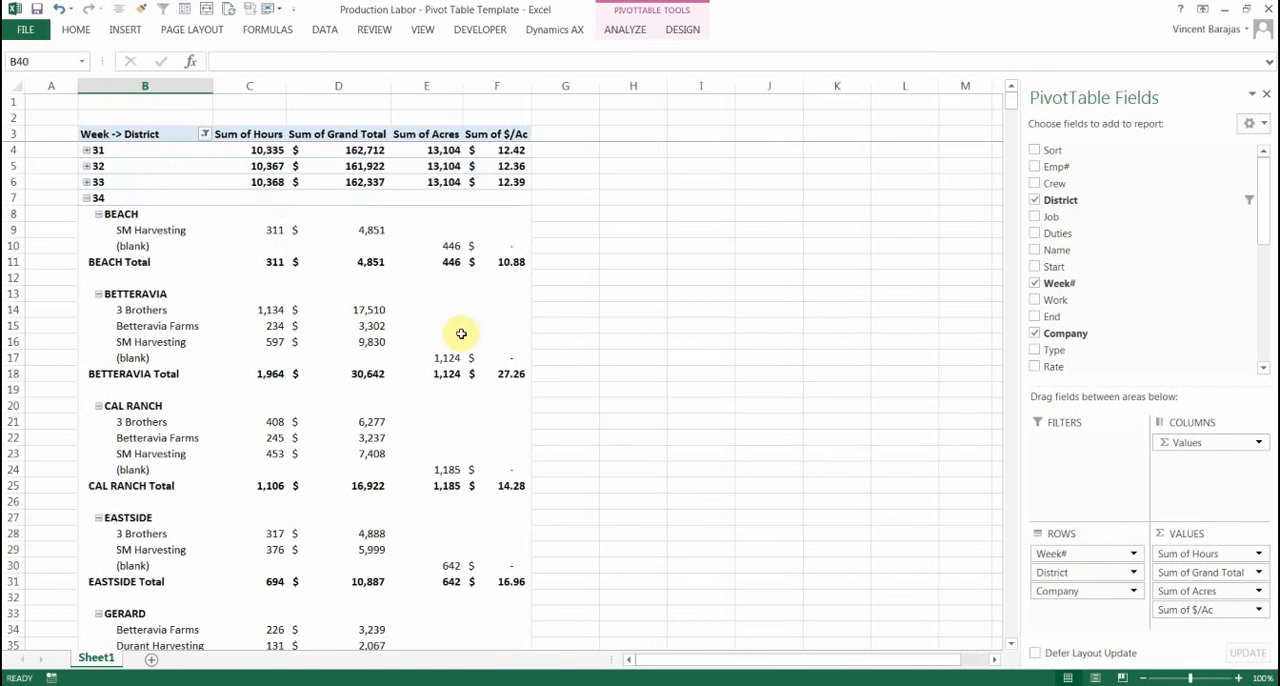